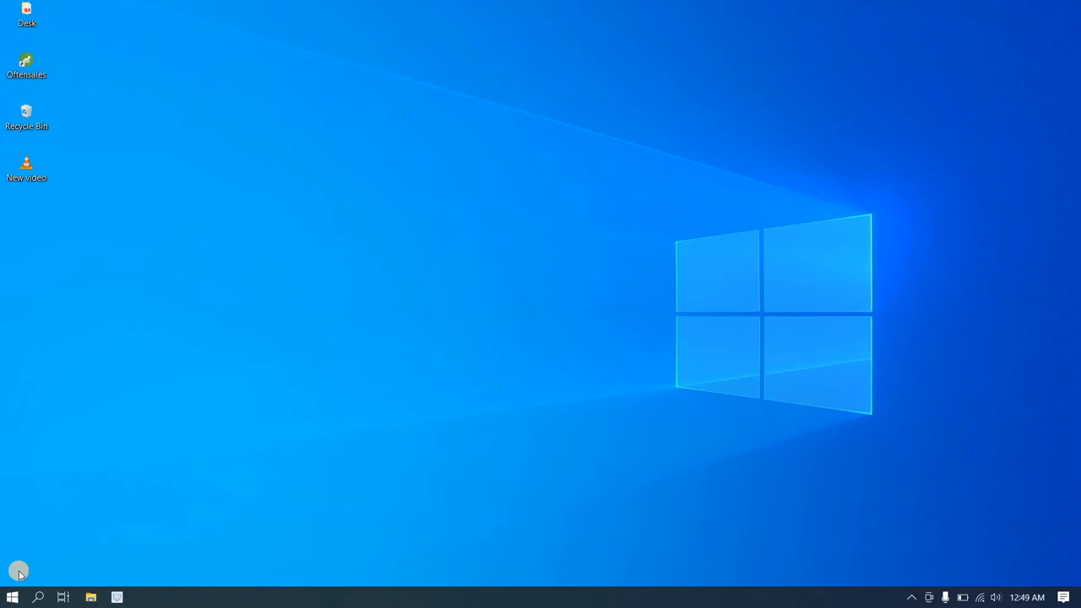
# Step: Launch Oftensales, log in with the saved credentials and maximize the main window
pyautogui.doubleClick(31, 67)
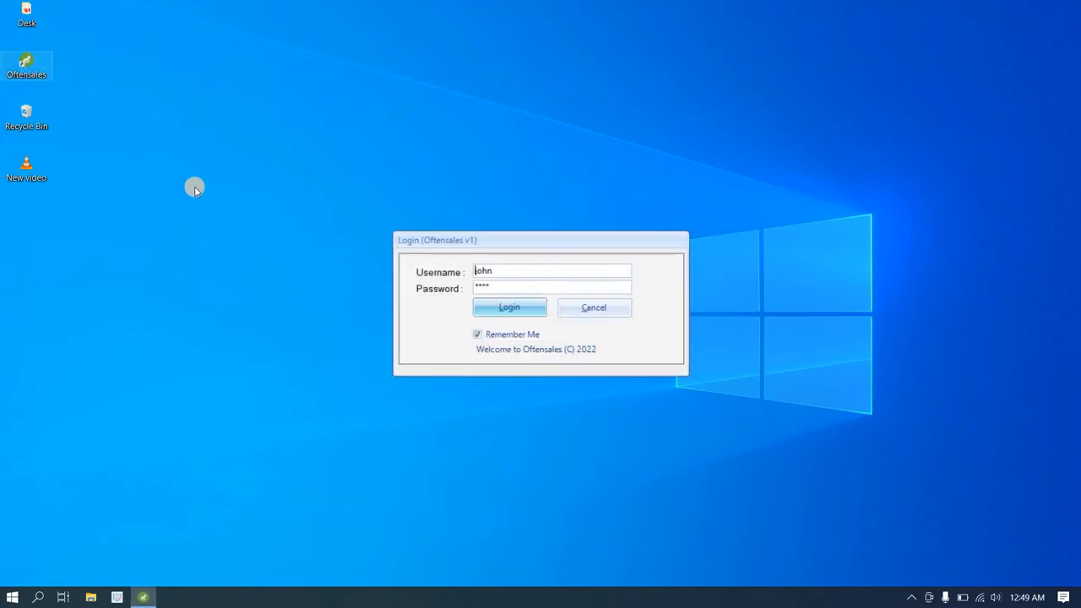
pyautogui.click(486, 313)
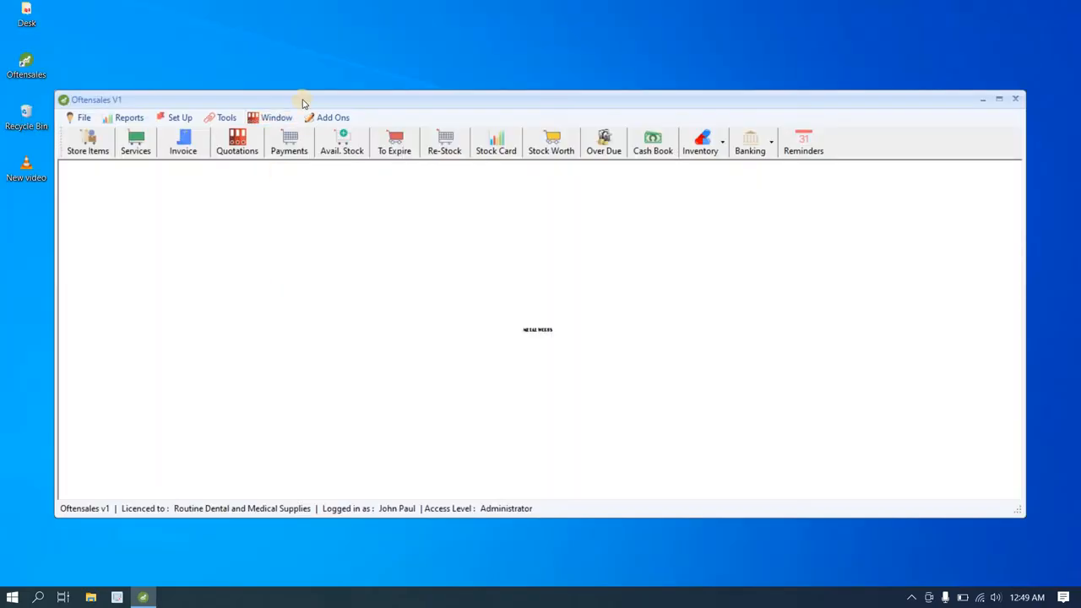
pyautogui.doubleClick(304, 99)
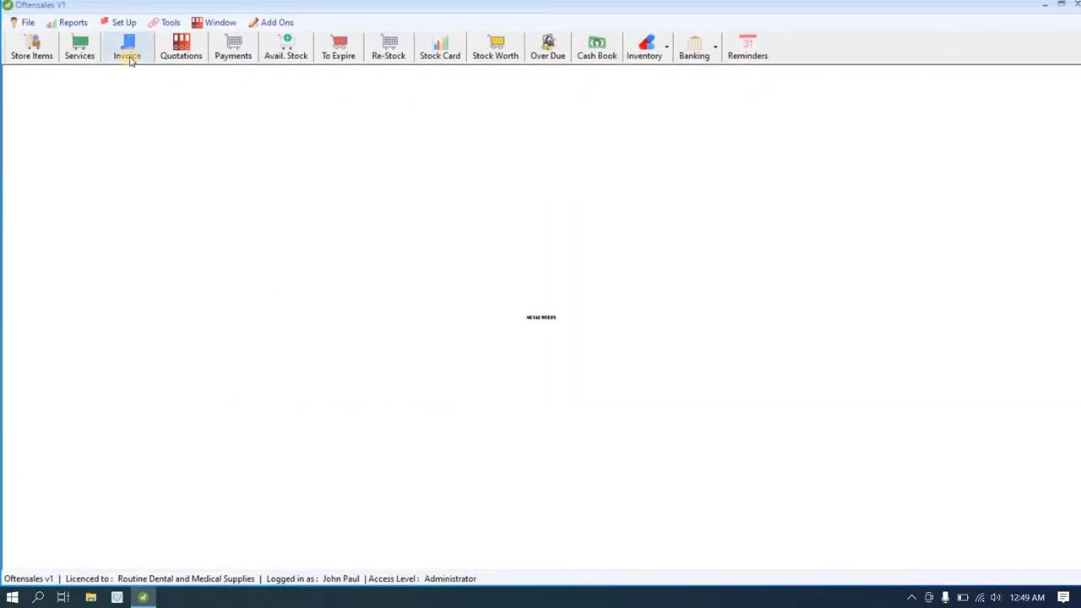
# Step: Start a new blank invoice and move its form into place
pyautogui.click(127, 56)
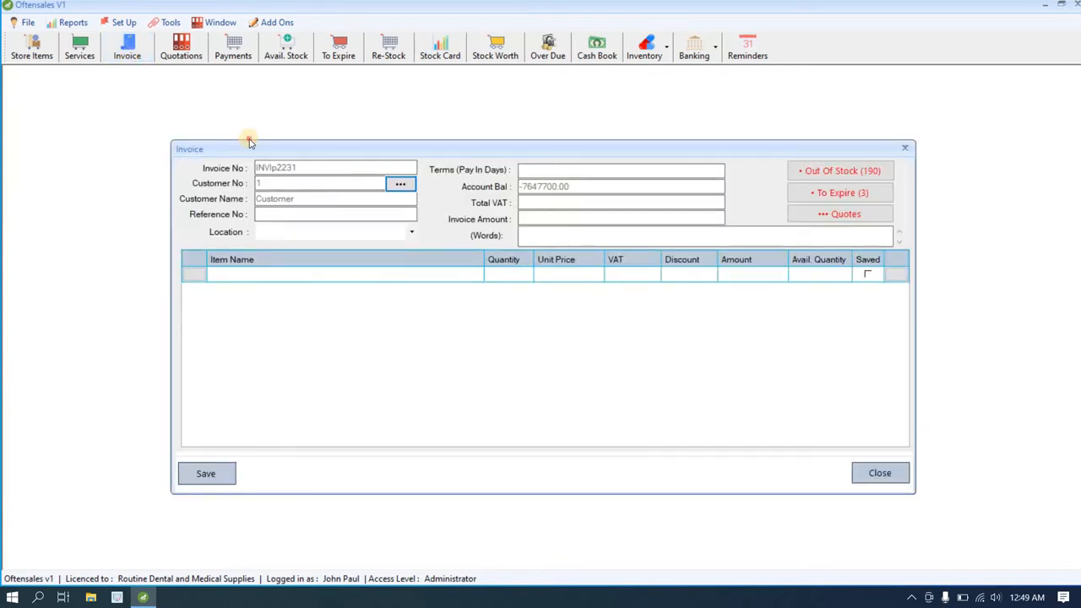
pyautogui.moveTo(209, 149); pyautogui.dragTo(149, 116)
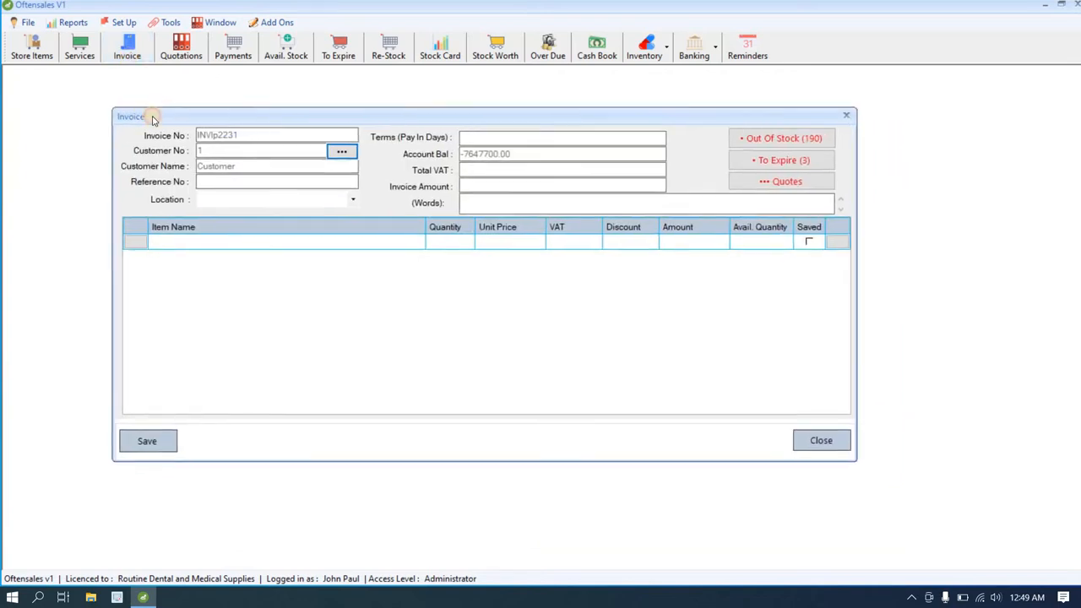
pyautogui.click(340, 152)
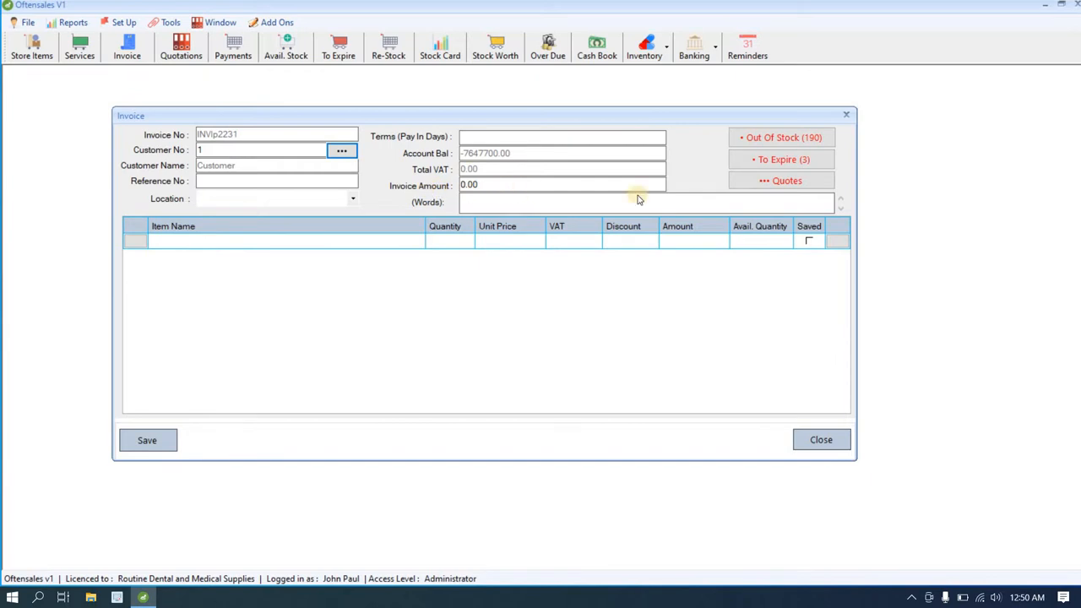
pyautogui.click(776, 145)
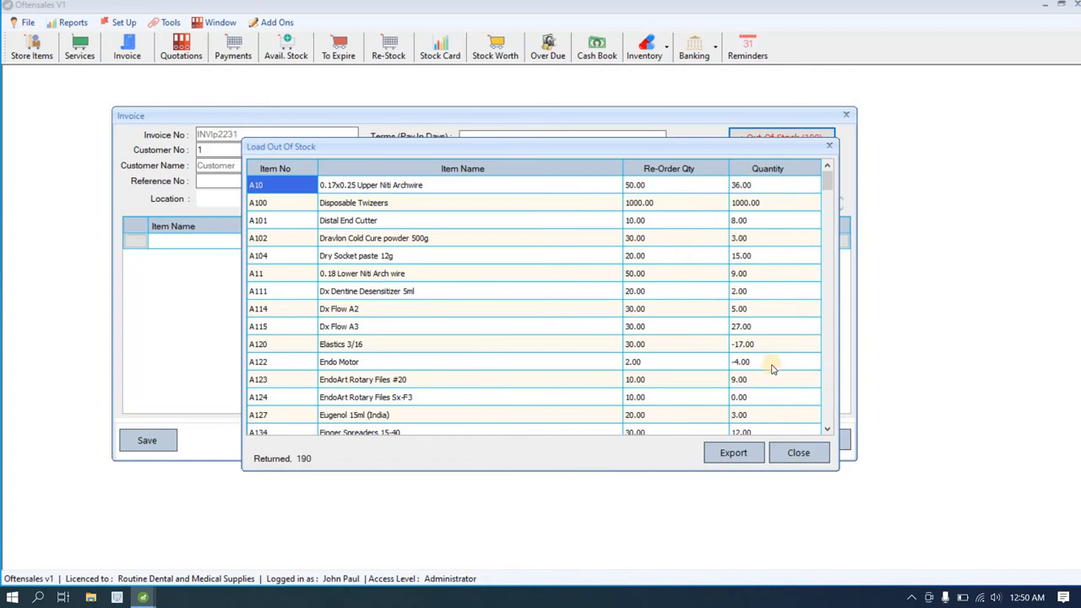
pyautogui.scroll(-2, 762, 374)
pyautogui.scroll(-20, 761, 374)
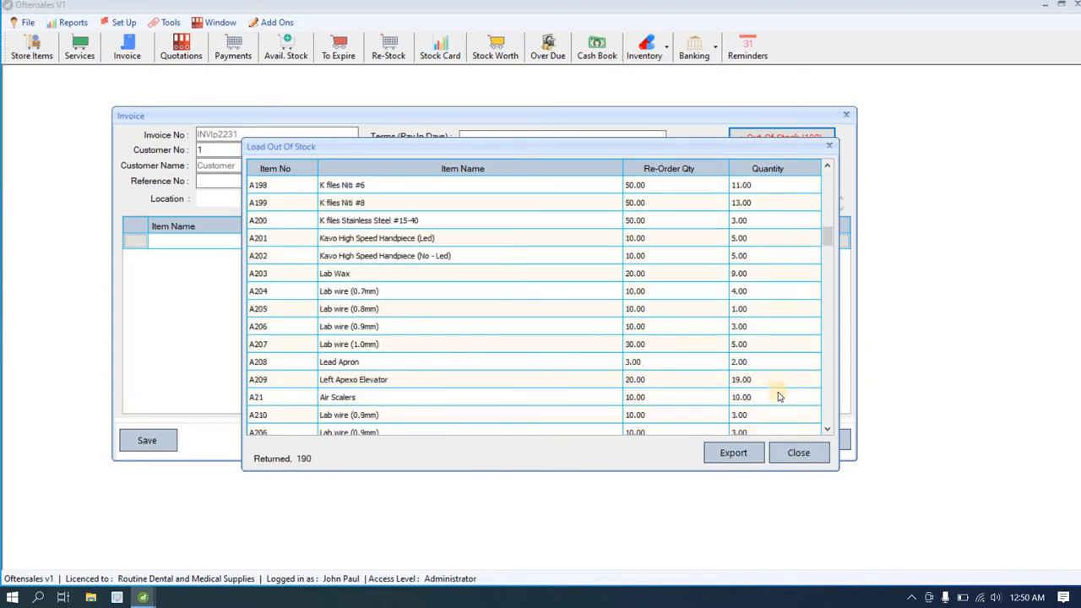
pyautogui.click(798, 460)
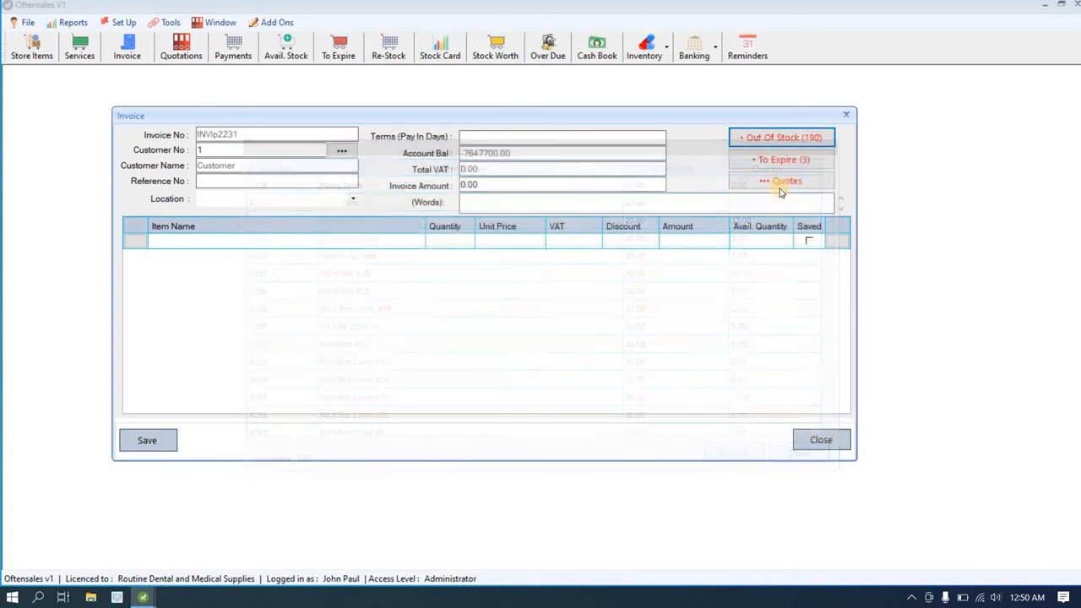
pyautogui.click(785, 161)
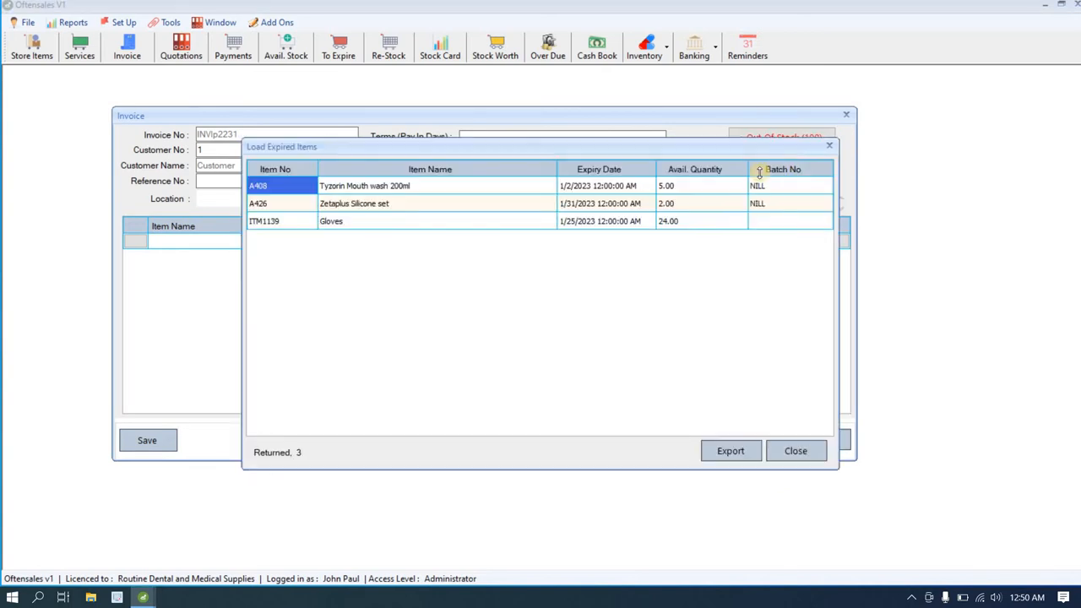
pyautogui.click(828, 146)
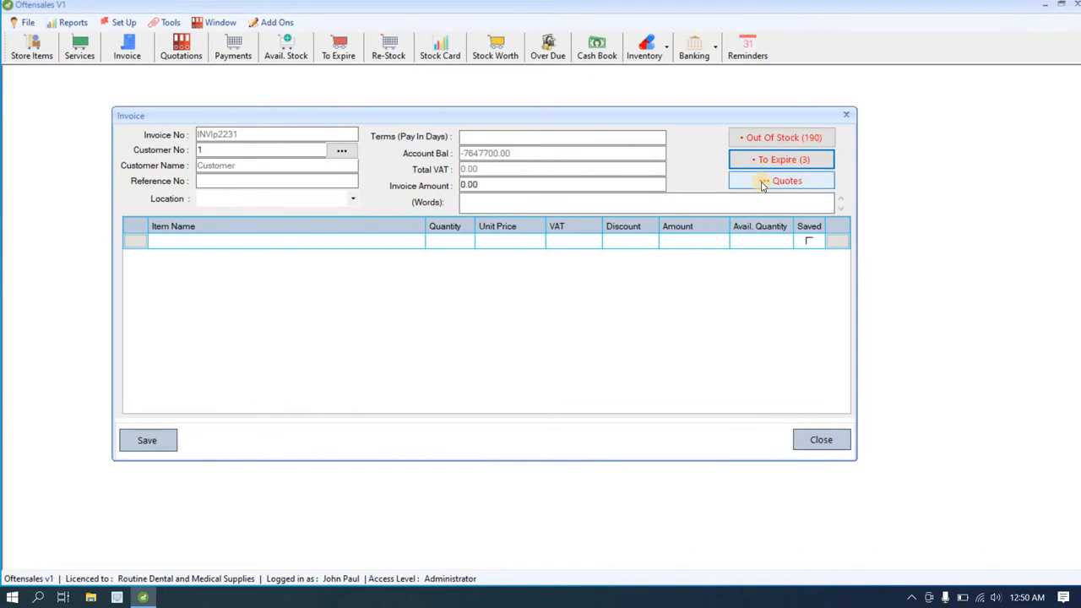
# Step: Search the customer list by name and begin a blank new customer record
pyautogui.click(342, 153)
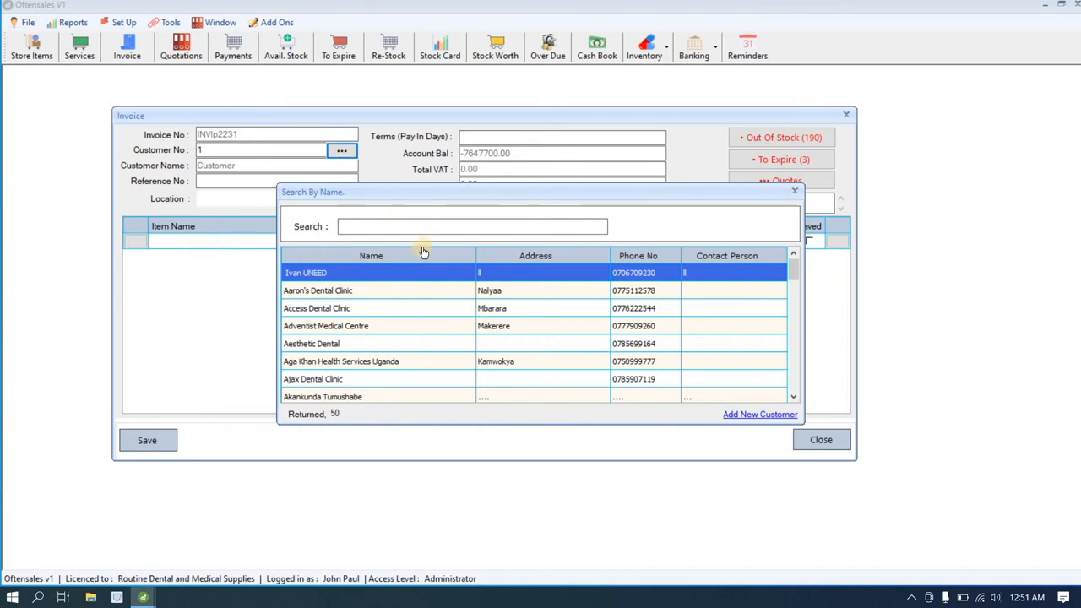
pyautogui.write('yus')
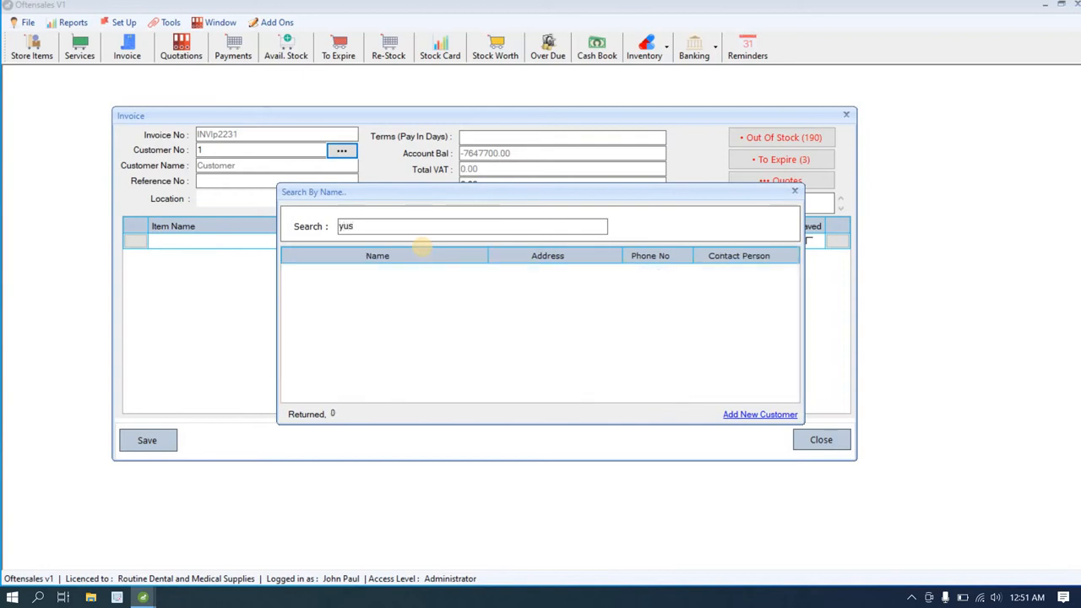
pyautogui.click(735, 415)
pyautogui.click(372, 380)
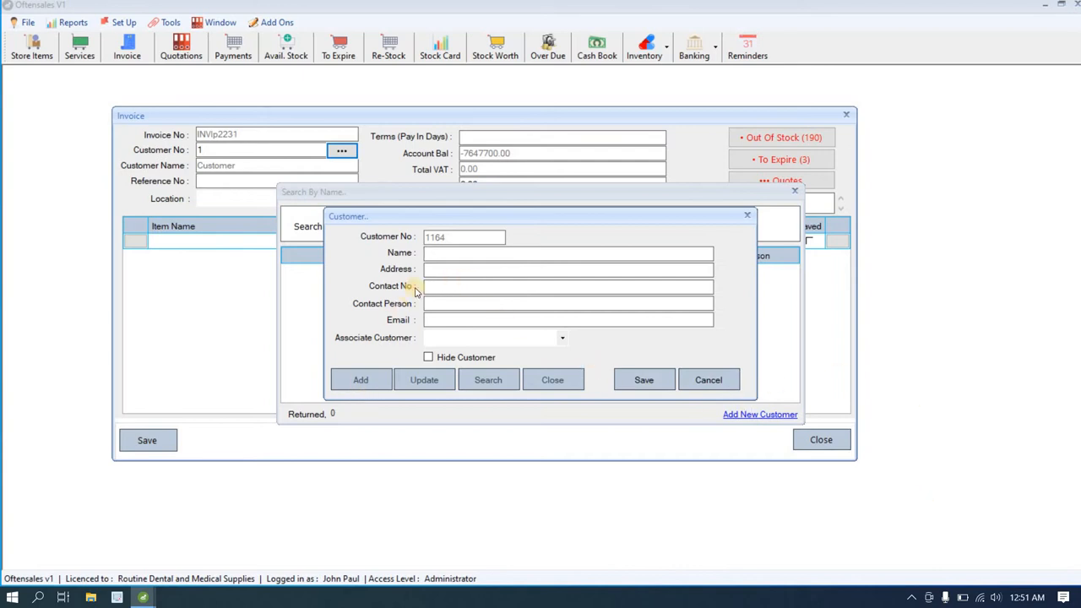
# Step: Enter the customer's name, address, contact number and contact person, save, and return to search
pyautogui.write('Y')
pyautogui.write('897')
pyautogui.click(438, 302)
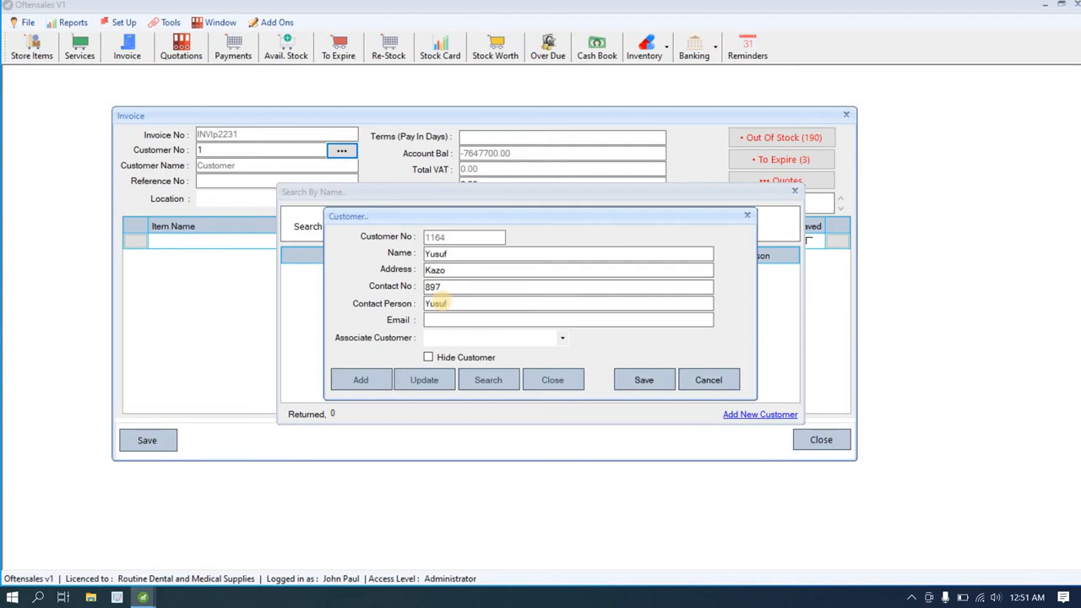
pyautogui.click(471, 316)
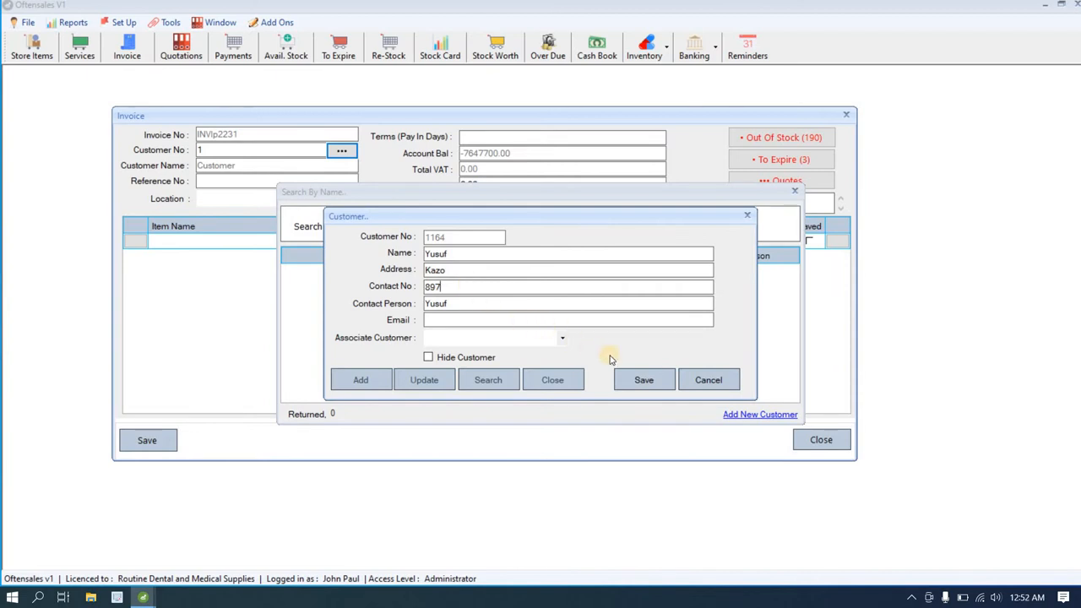
pyautogui.click(632, 382)
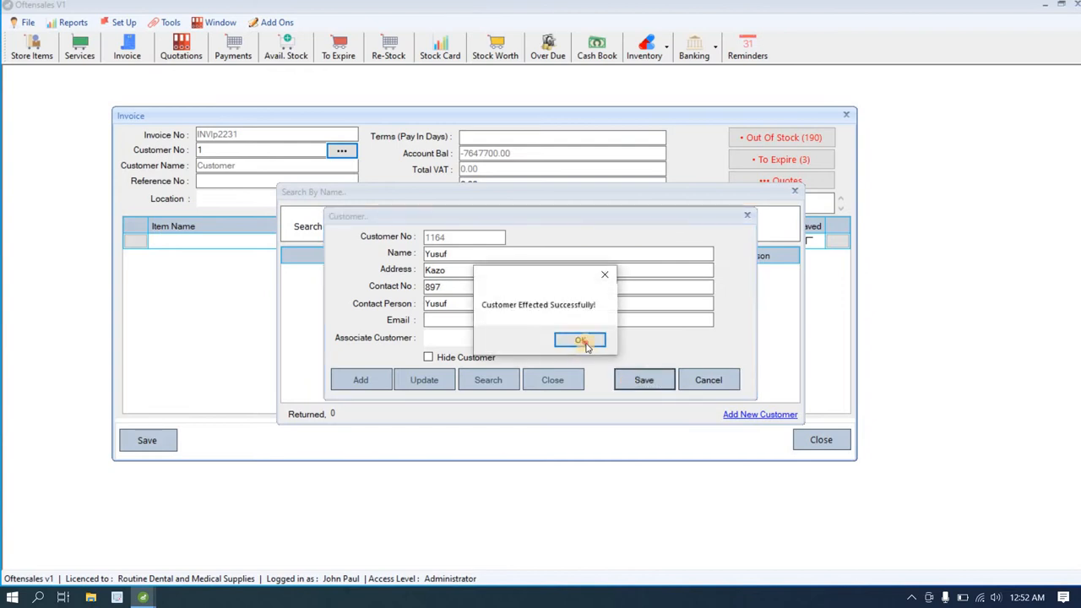
pyautogui.click(591, 341)
pyautogui.click(554, 380)
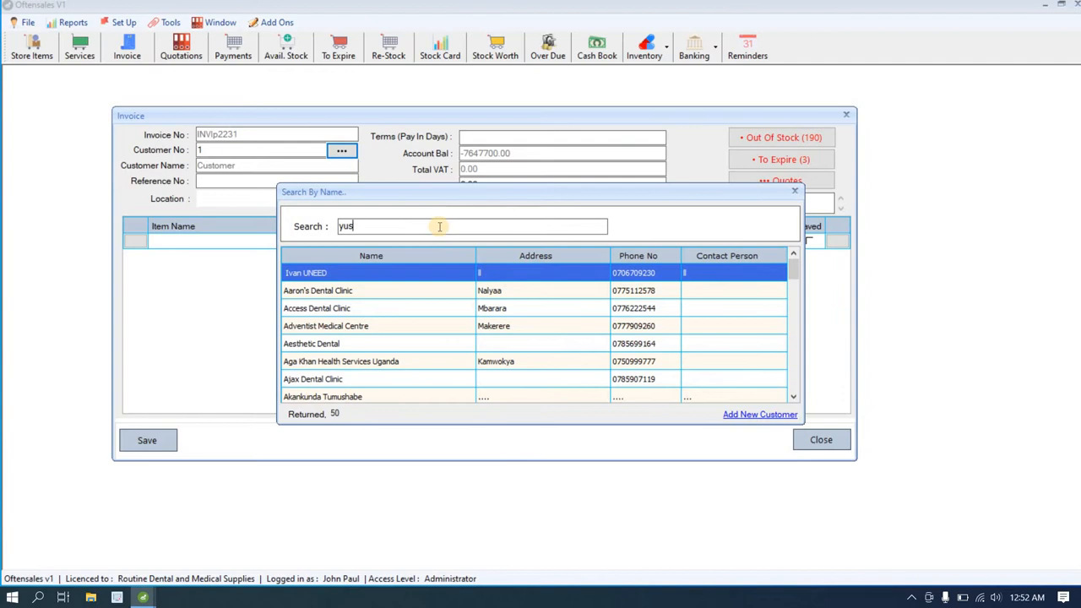
# Step: Select the new customer for the invoice and set the location to Store
pyautogui.write('u')
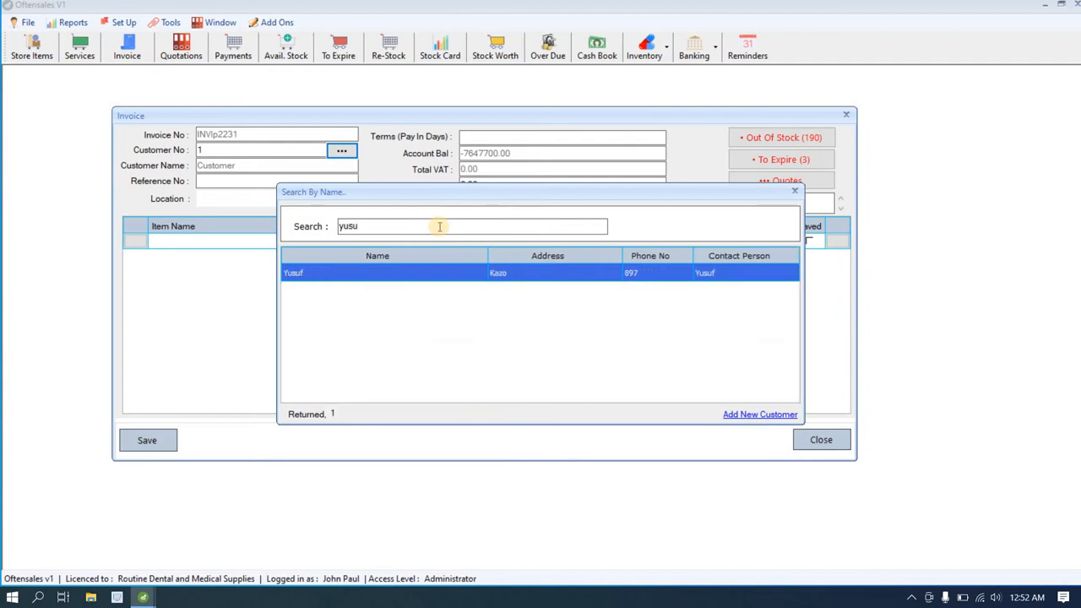
pyautogui.doubleClick(413, 272)
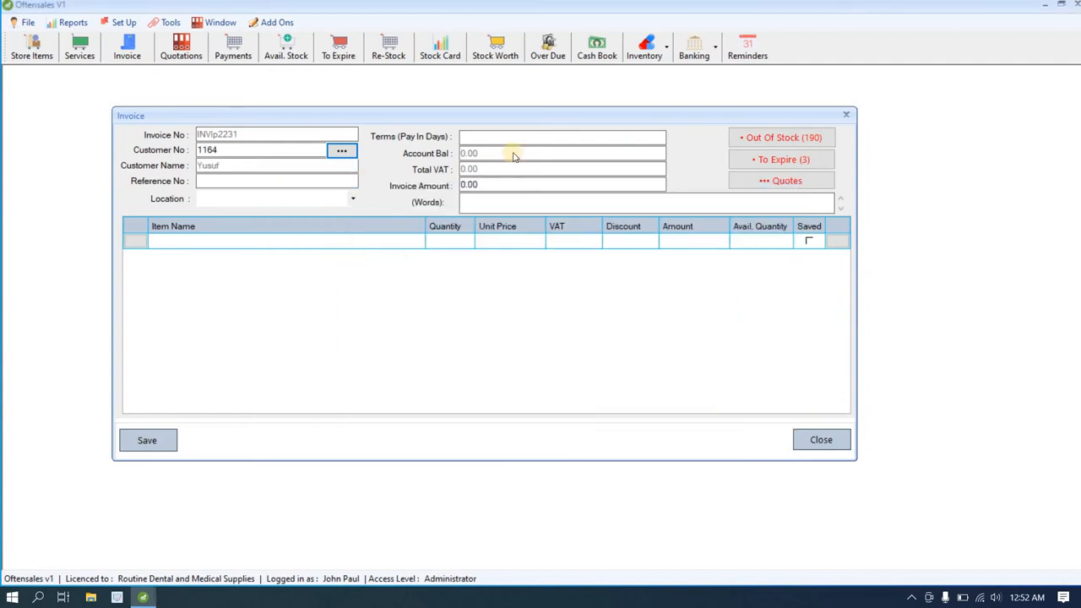
pyautogui.click(344, 203)
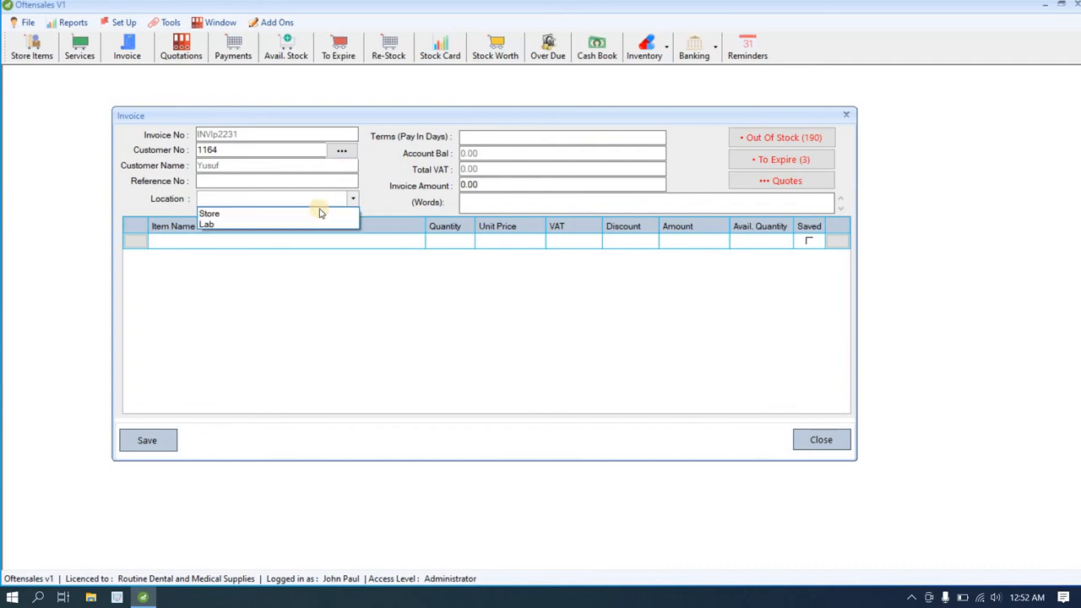
pyautogui.click(314, 212)
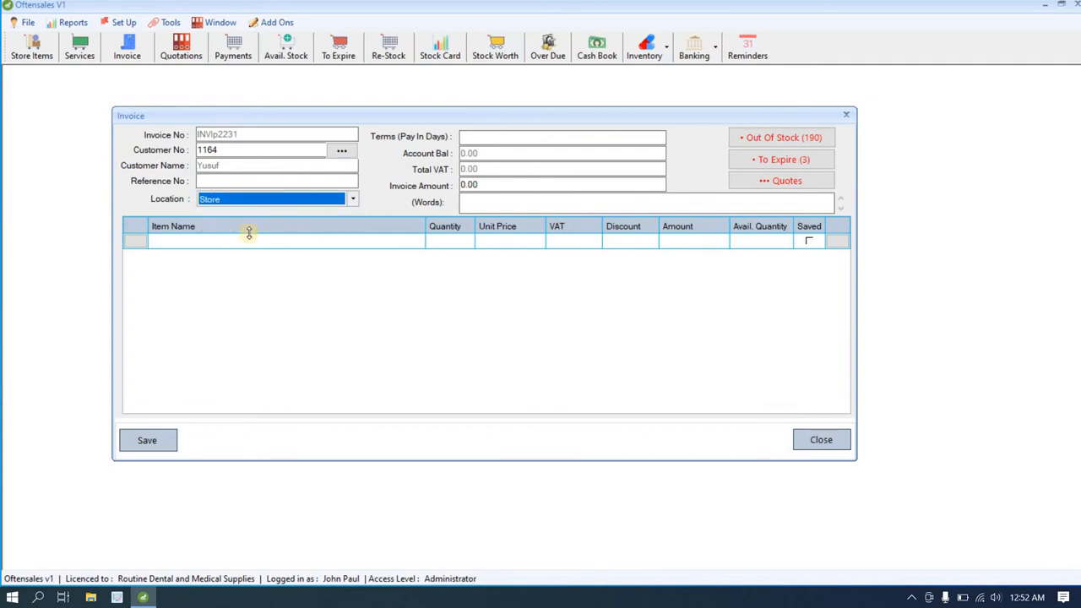
# Step: Add Cotton Wool 24g as the first invoice line
pyautogui.click(128, 242)
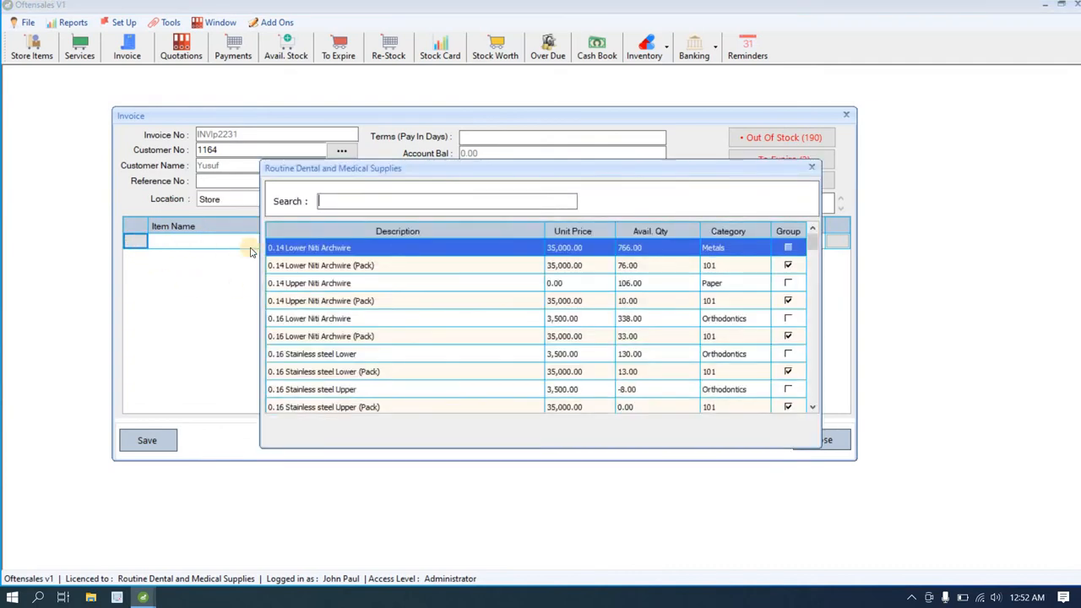
pyautogui.write('coo')
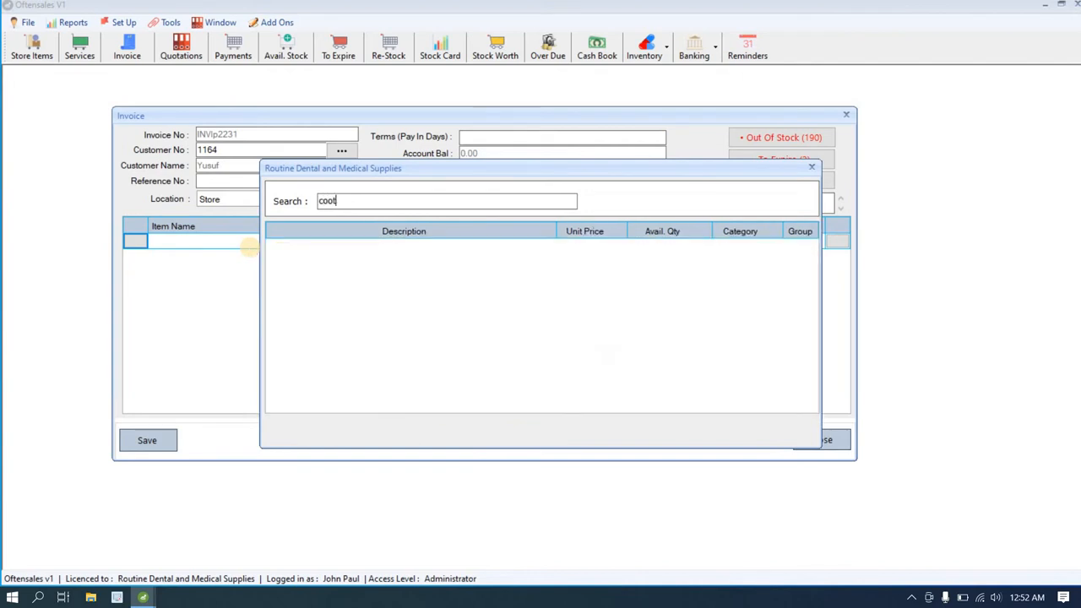
pyautogui.write('t')
pyautogui.press('BackSpace')
pyautogui.press('BackSpace')
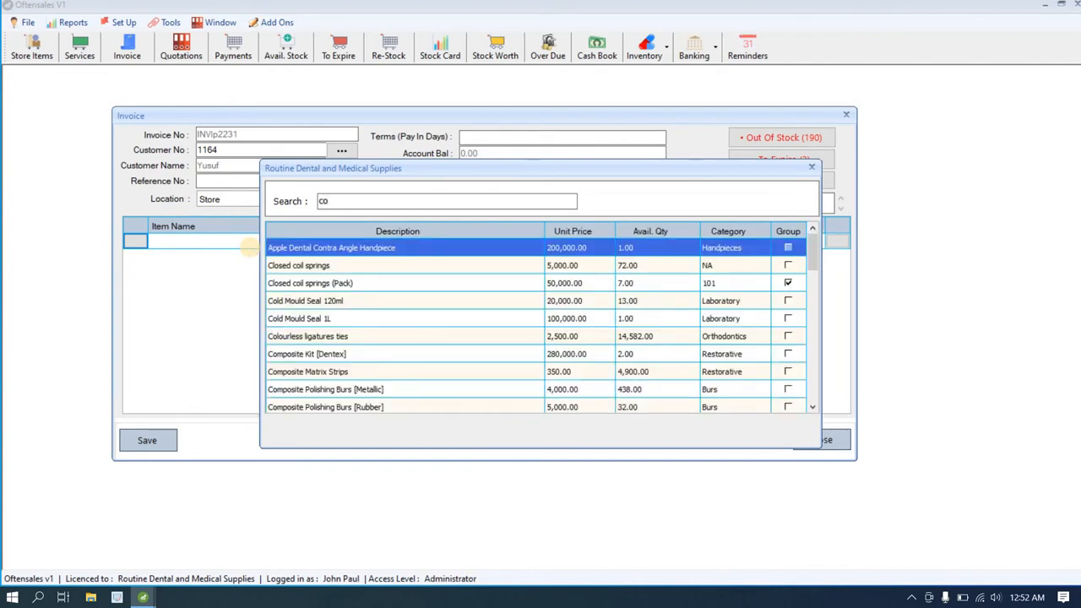
pyautogui.write('tt')
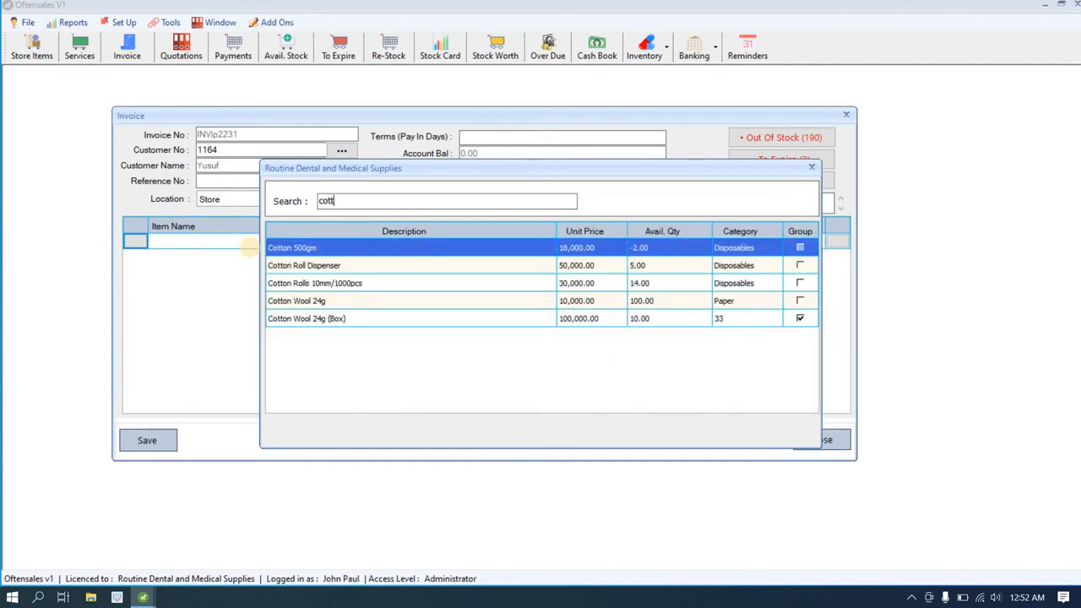
pyautogui.doubleClick(336, 300)
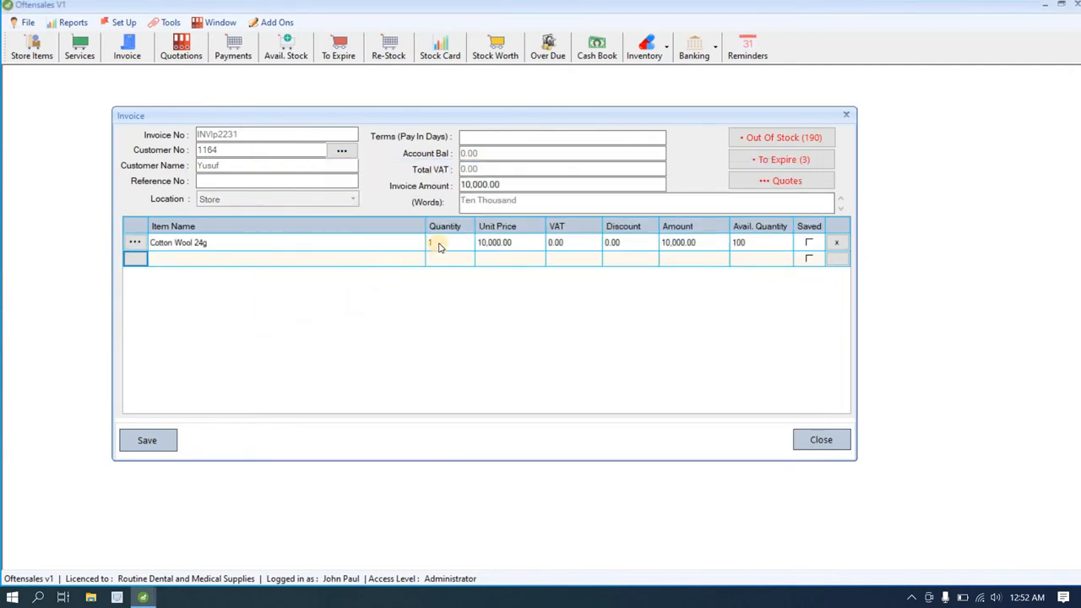
# Step: Change the Cotton Wool 24g quantity to 10 so the line totals 100,000.00
pyautogui.click(438, 245)
pyautogui.click(754, 244)
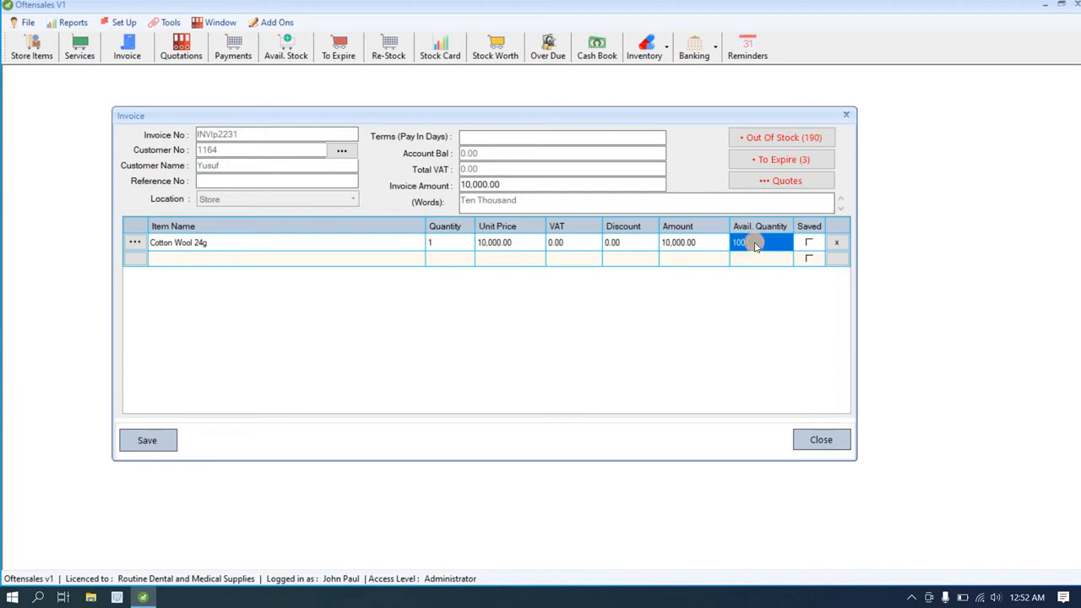
pyautogui.click(684, 249)
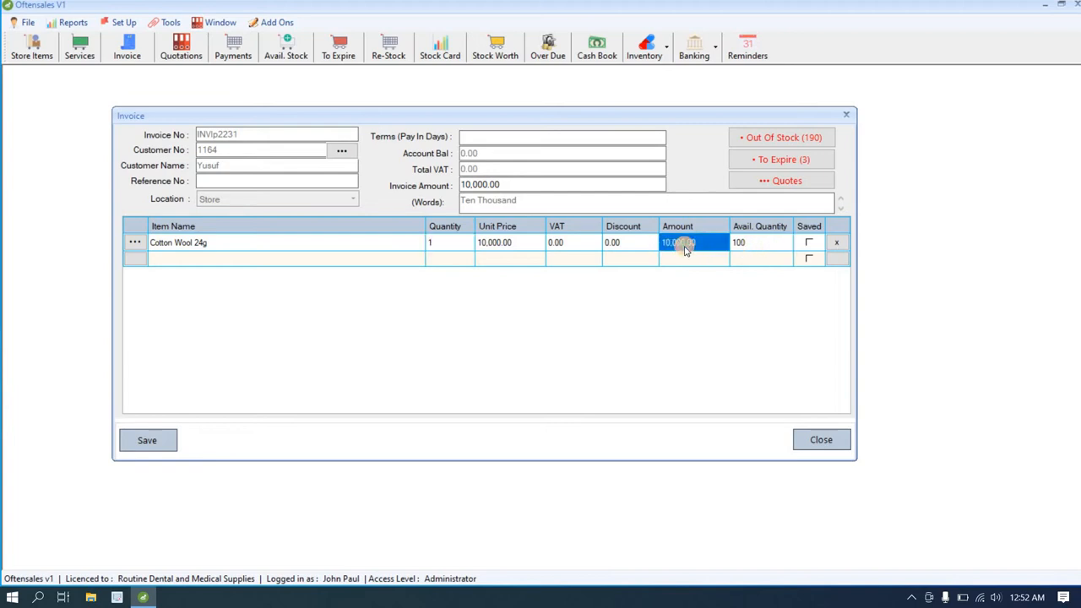
pyautogui.click(512, 246)
pyautogui.click(448, 244)
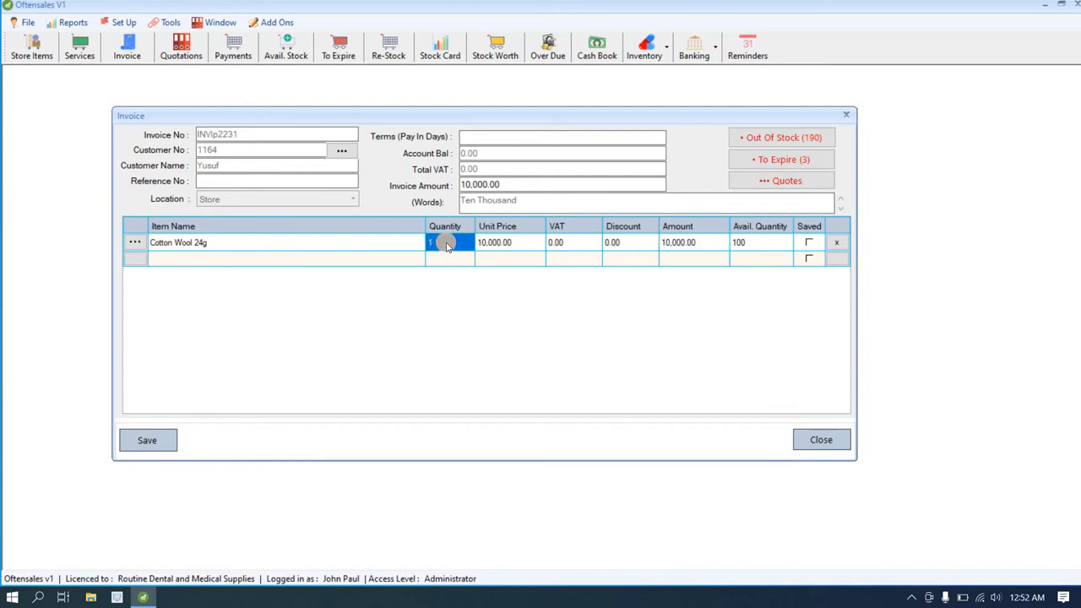
pyautogui.click(447, 244)
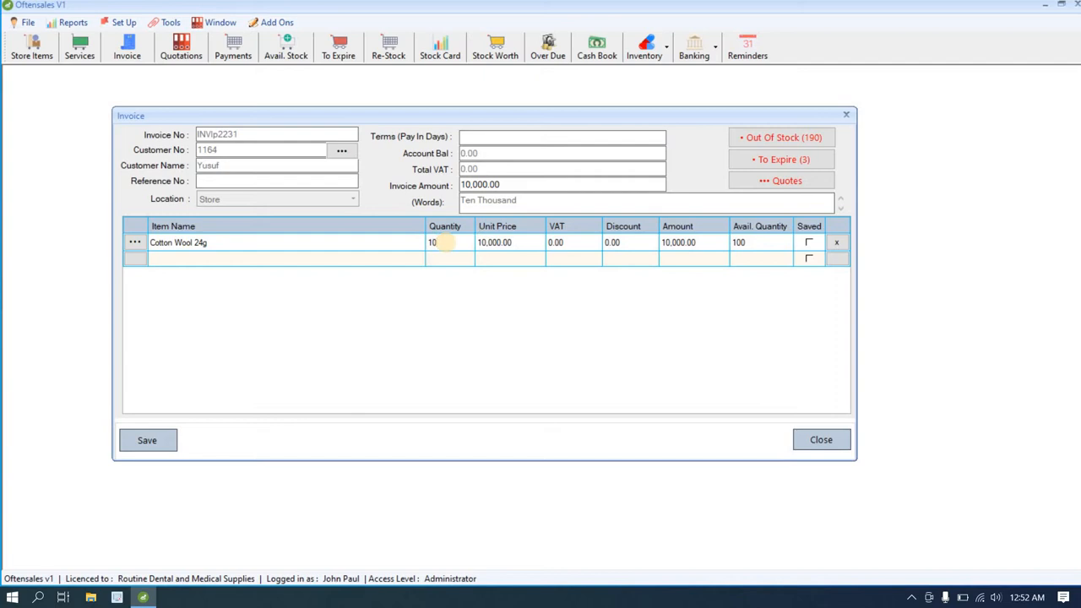
pyautogui.write('0')
pyautogui.click(533, 243)
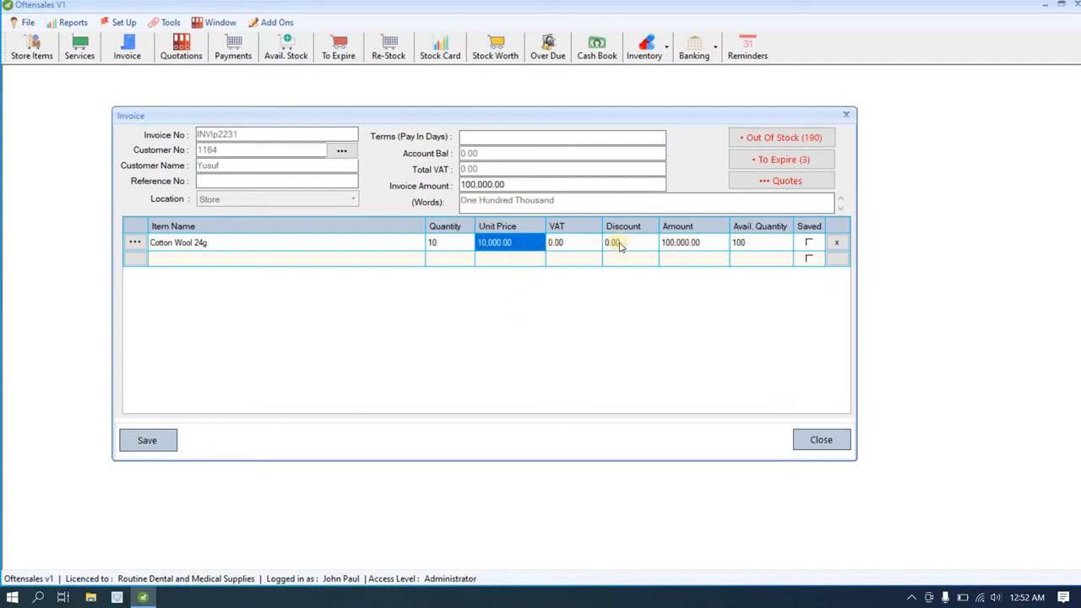
pyautogui.click(672, 244)
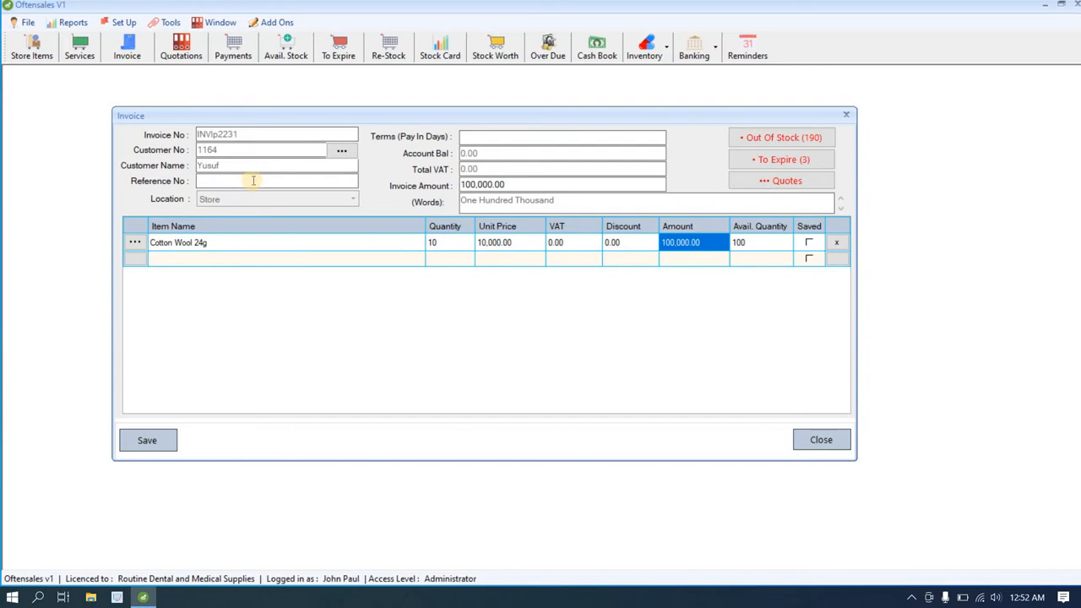
# Step: Enter 1-day payment terms, save and confirm the invoice, and print it to OneNote
pyautogui.click(478, 139)
pyautogui.click(147, 445)
pyautogui.click(561, 277)
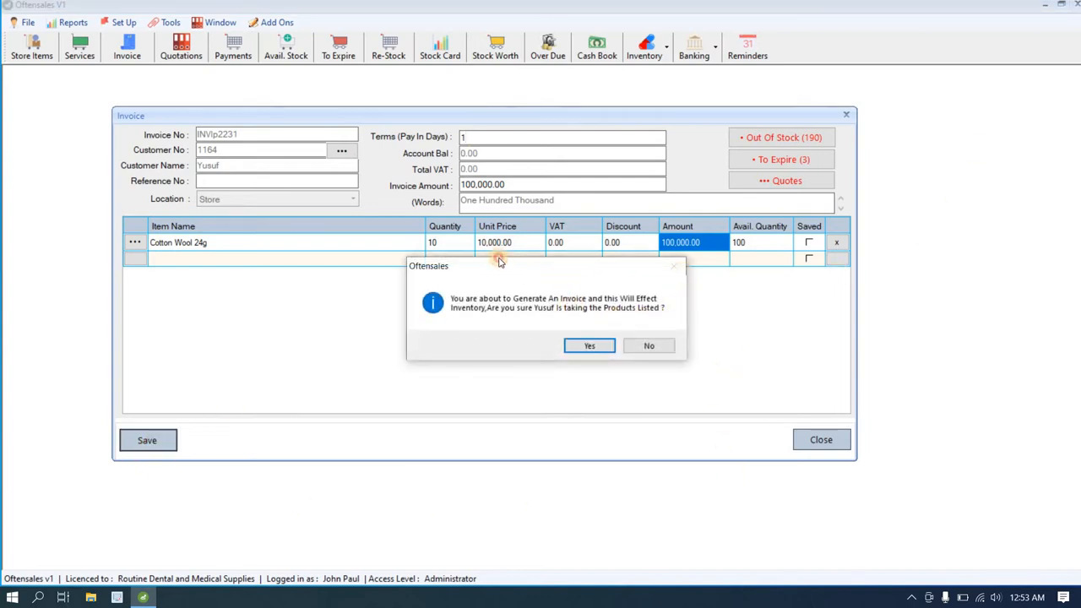
pyautogui.moveTo(499, 264); pyautogui.dragTo(423, 244)
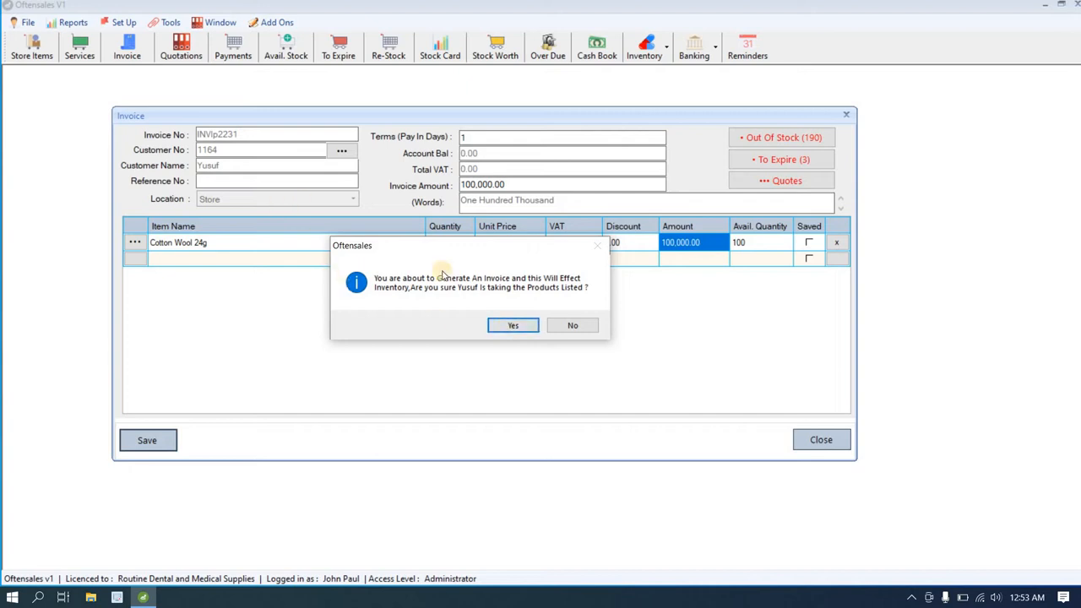
pyautogui.click(505, 326)
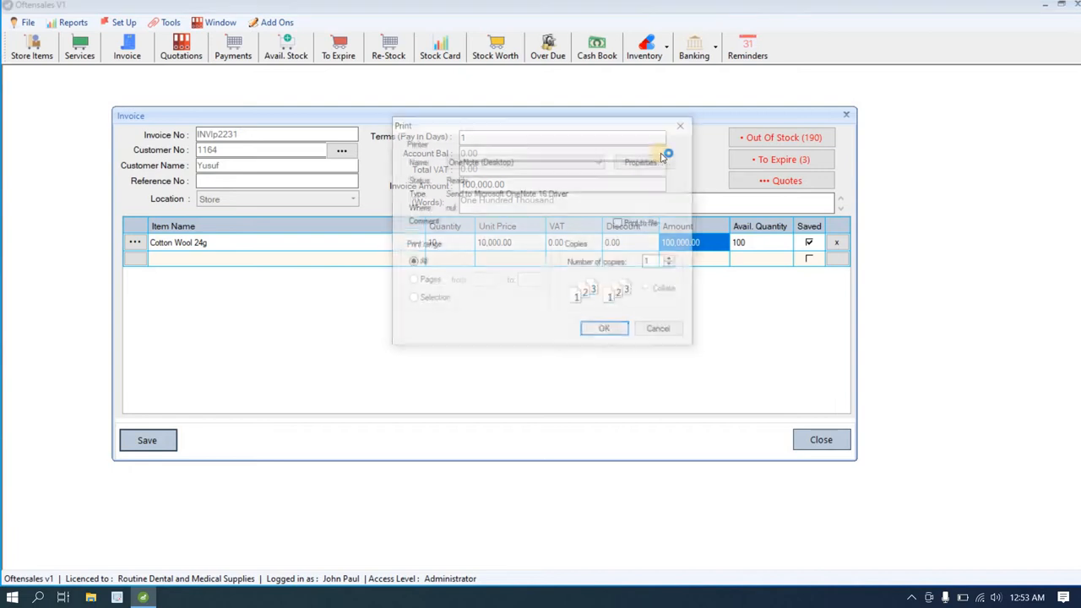
pyautogui.click(598, 331)
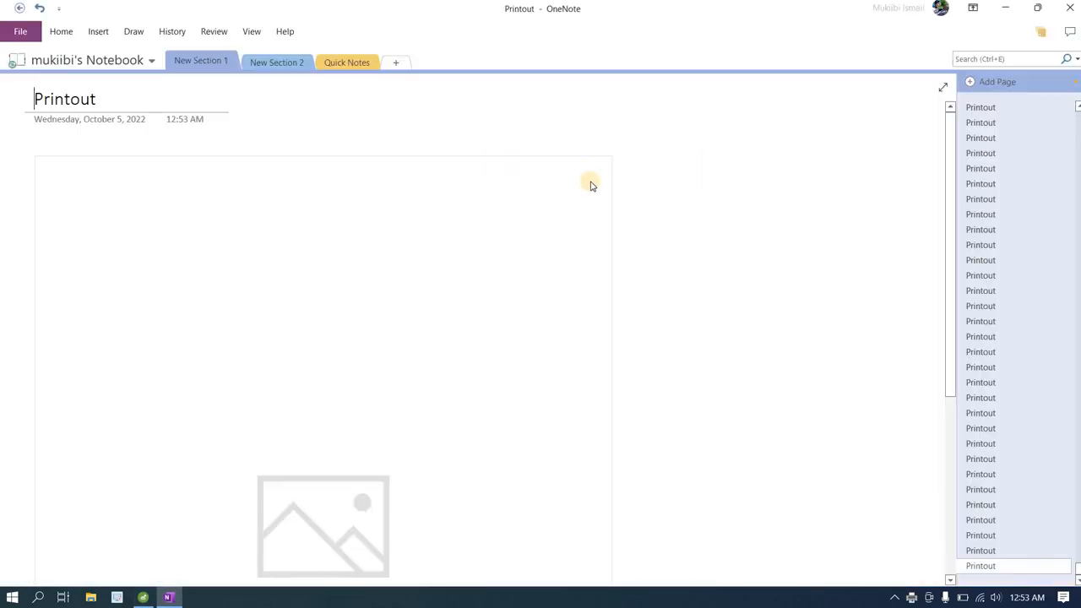
# Step: Review the 100,000.00 tax invoice printout, dismiss the Office licence popup, and return to Oftensales
pyautogui.scroll(-2, 578, 263)
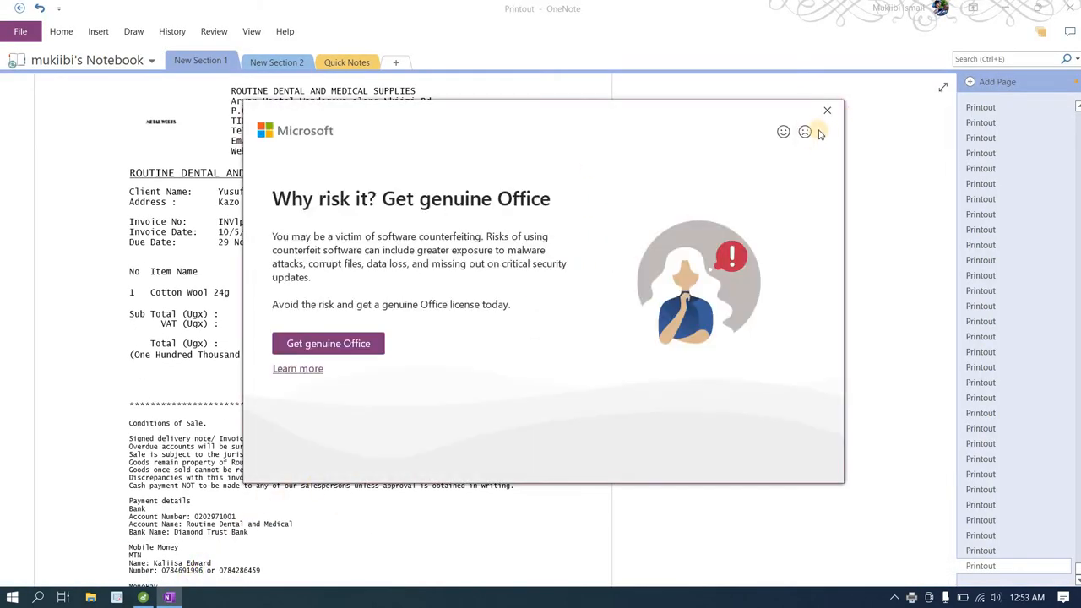
pyautogui.click(824, 112)
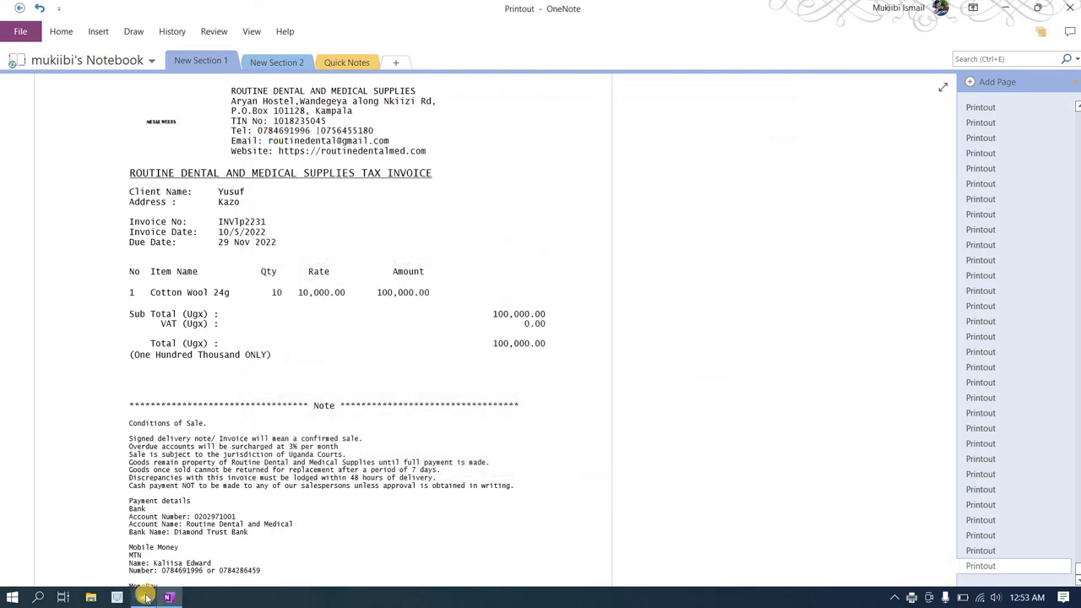
pyautogui.click(143, 597)
pyautogui.moveTo(441, 110); pyautogui.dragTo(384, 110)
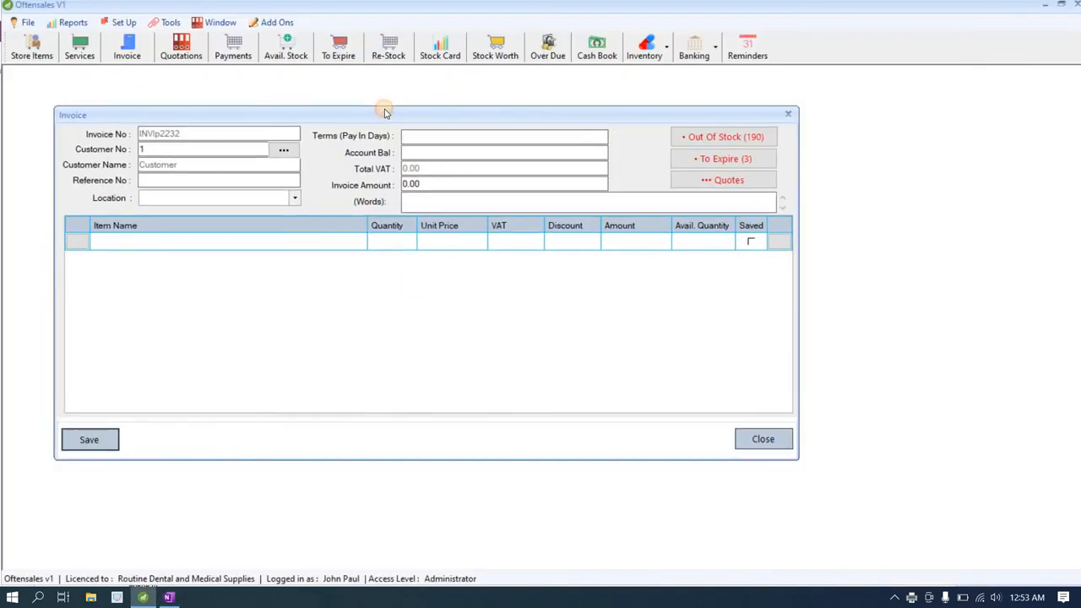
# Step: Close the blank invoice, open Payments and pick the customer by name
pyautogui.click(789, 115)
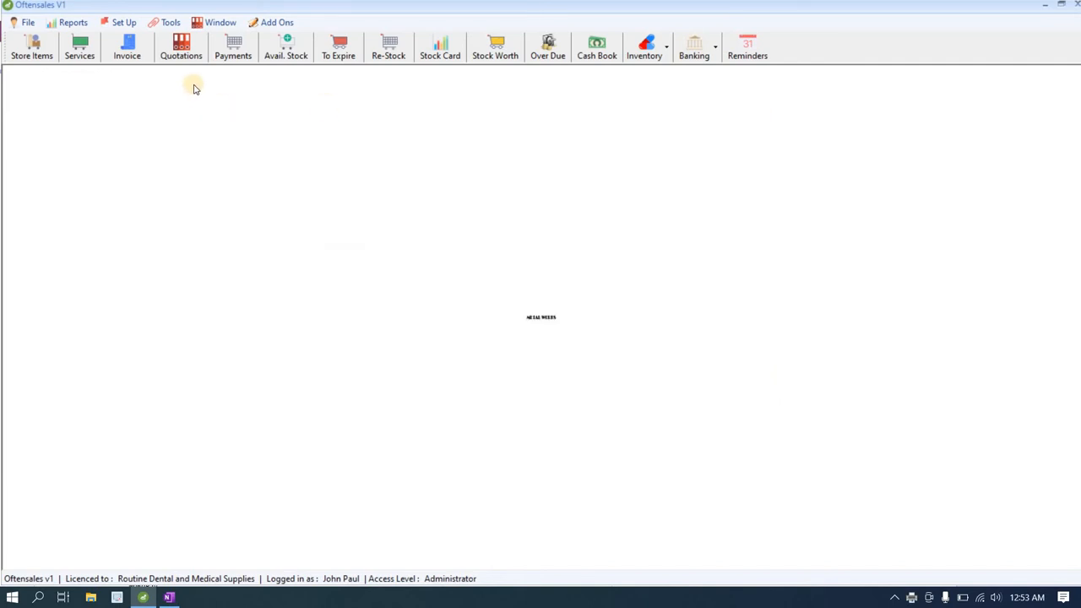
pyautogui.click(237, 53)
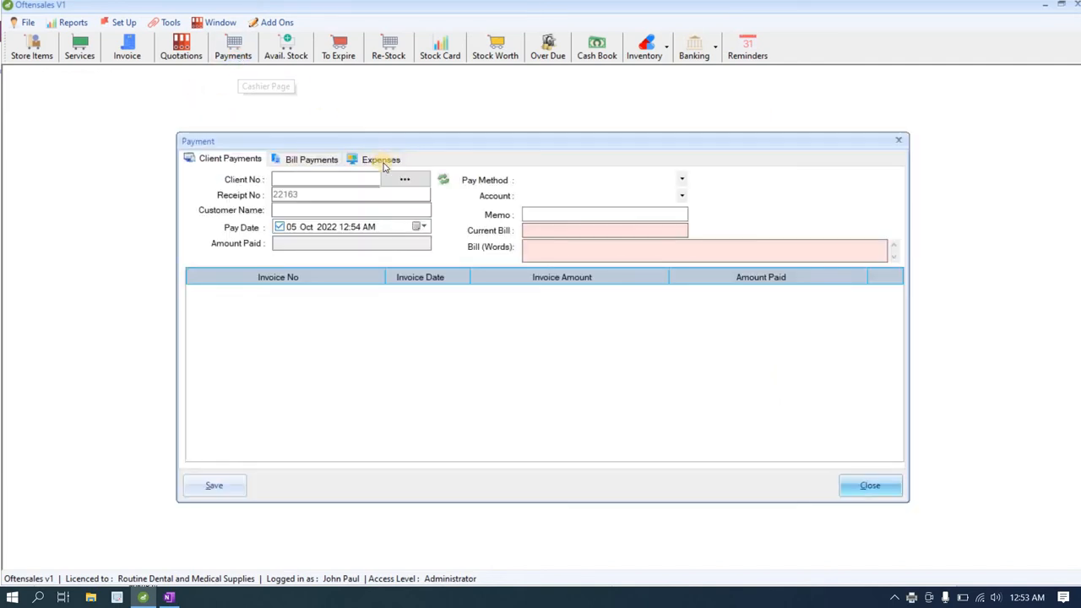
pyautogui.click(393, 179)
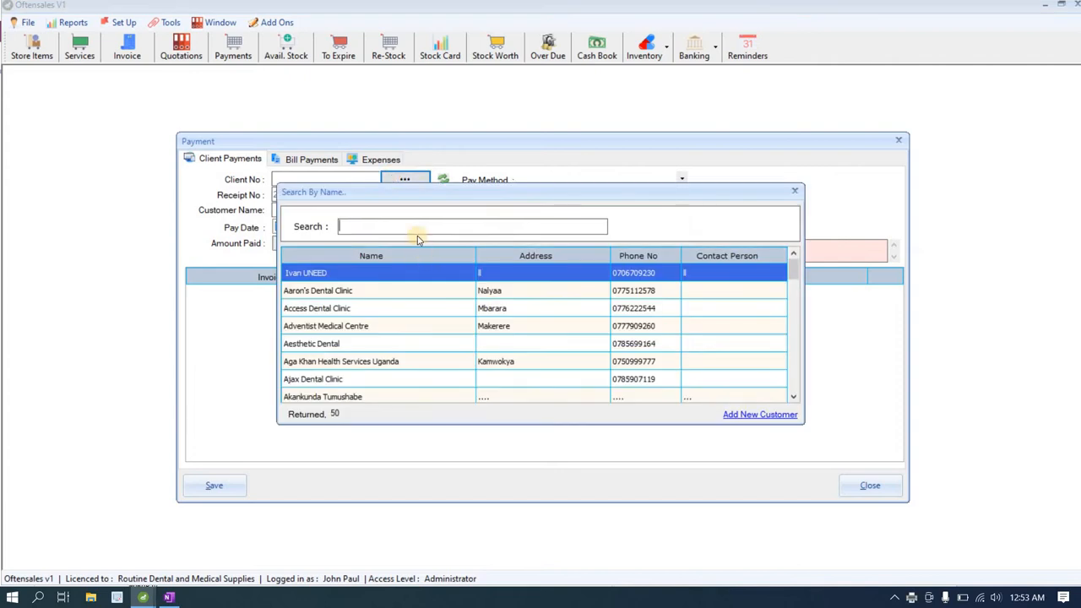
pyautogui.write('yus')
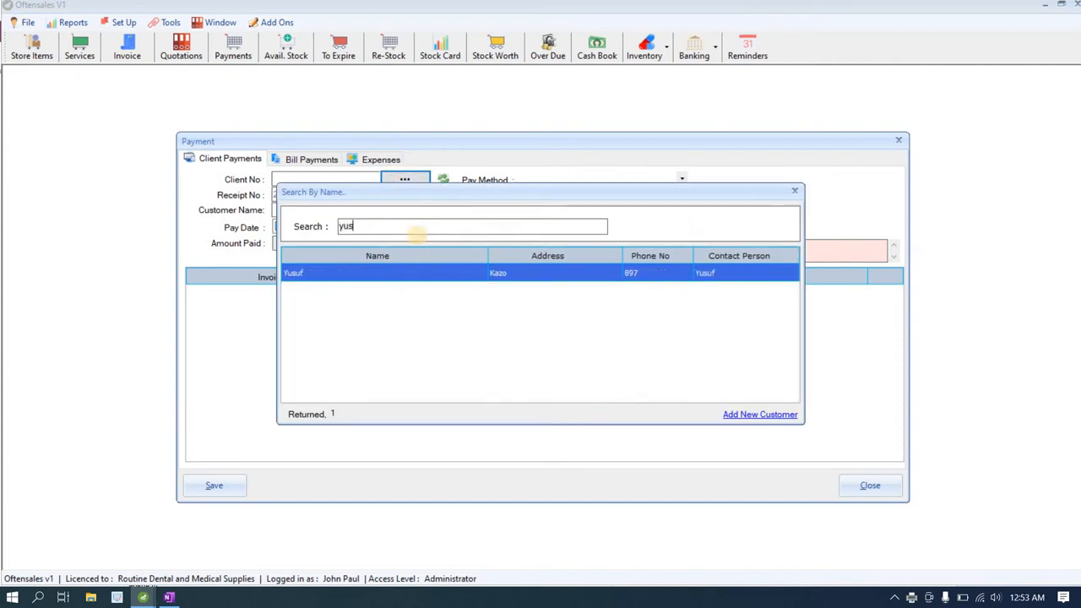
pyautogui.doubleClick(413, 279)
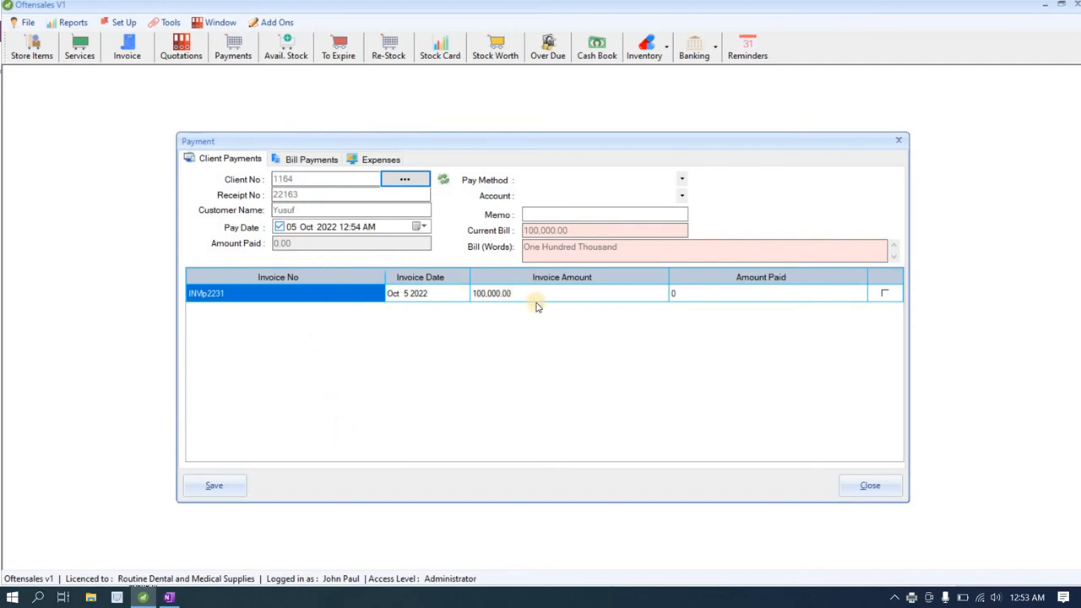
# Step: Review the 100,000.00 invoice's purchased items and enter 60000 as the amount paid
pyautogui.click(555, 300)
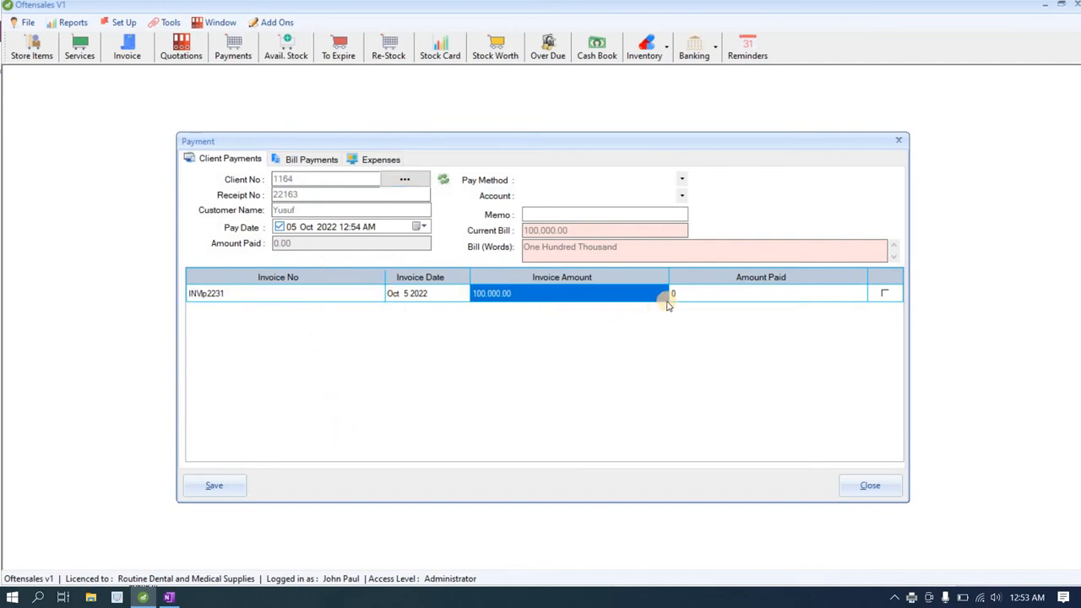
pyautogui.doubleClick(615, 302)
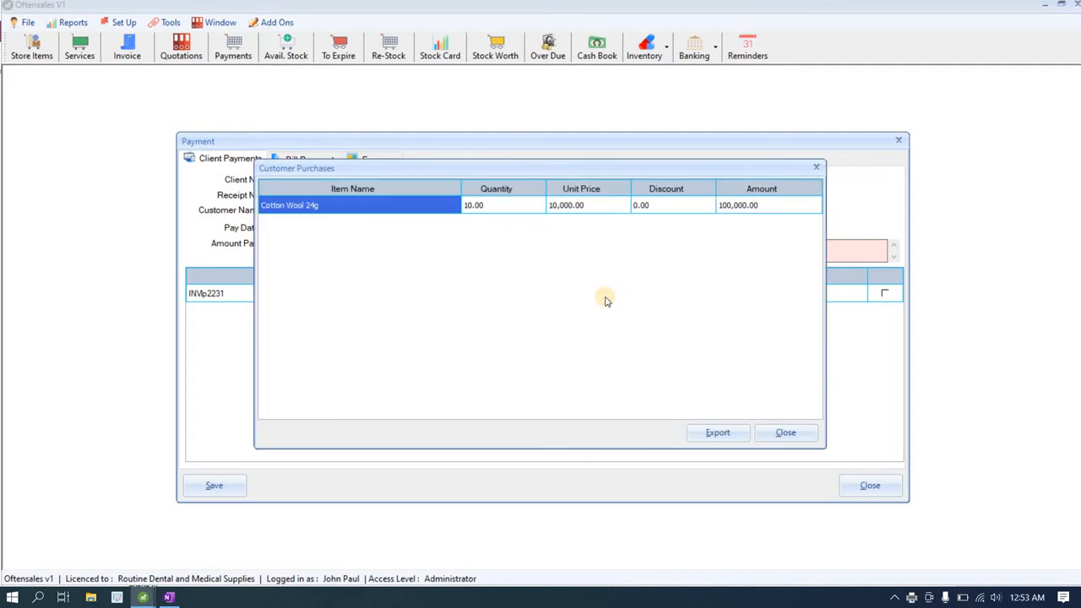
pyautogui.click(776, 435)
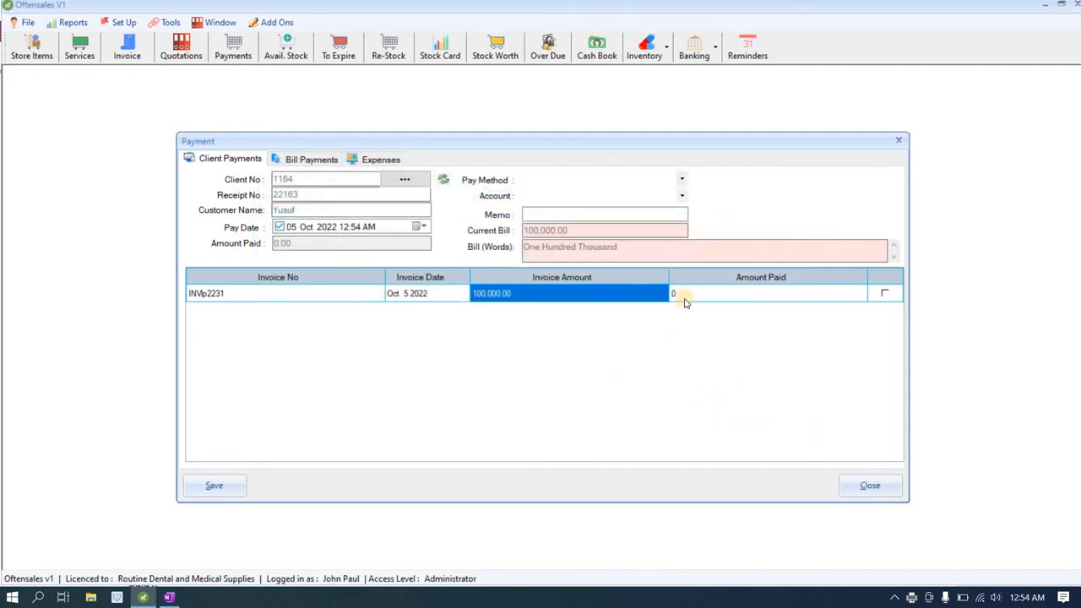
pyautogui.click(688, 295)
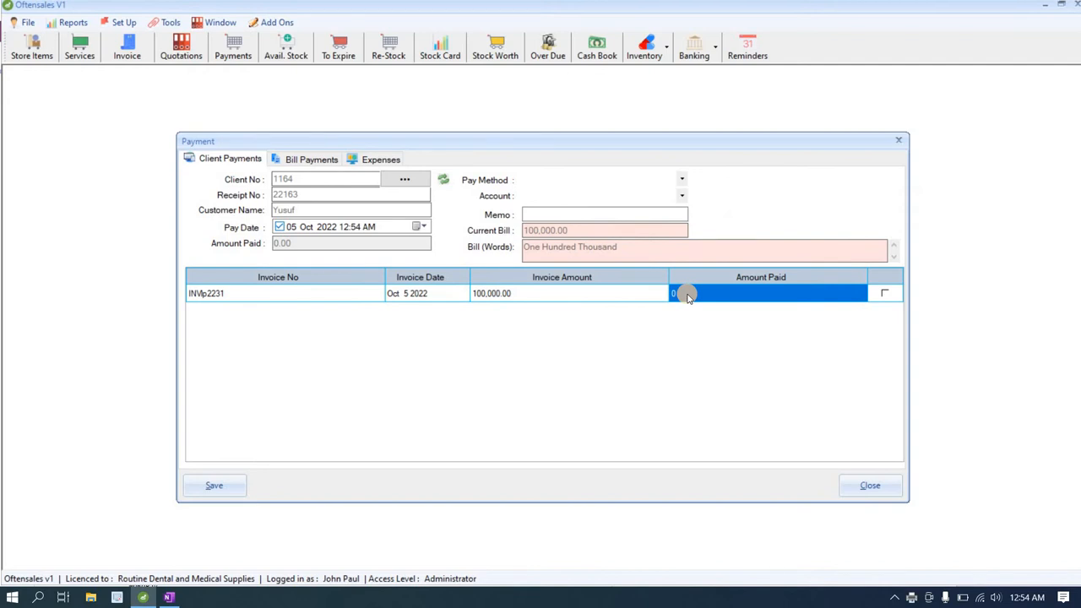
pyautogui.write('6')
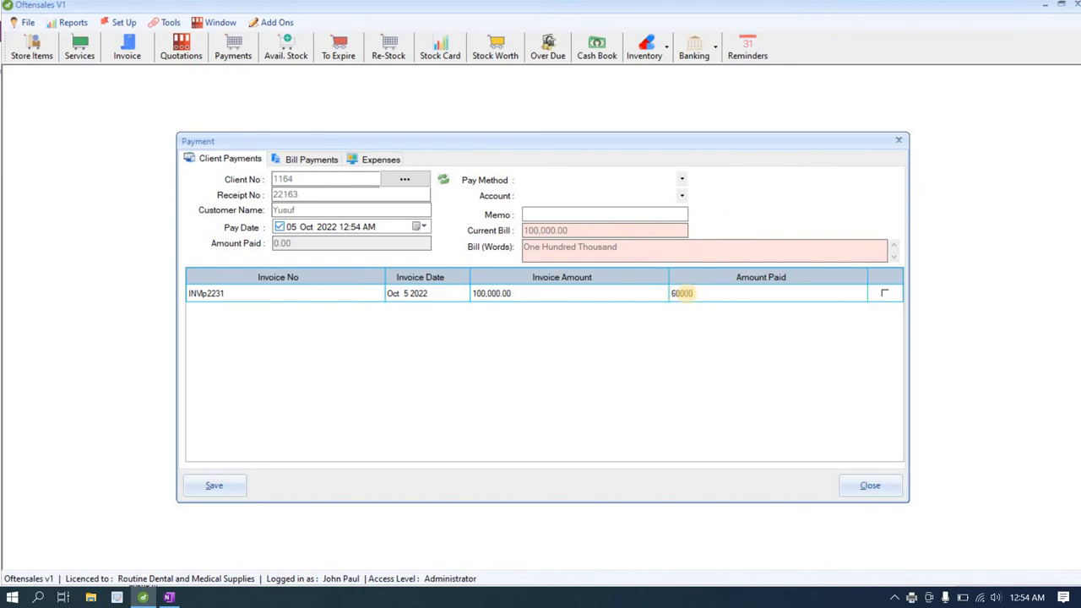
pyautogui.write('0000')
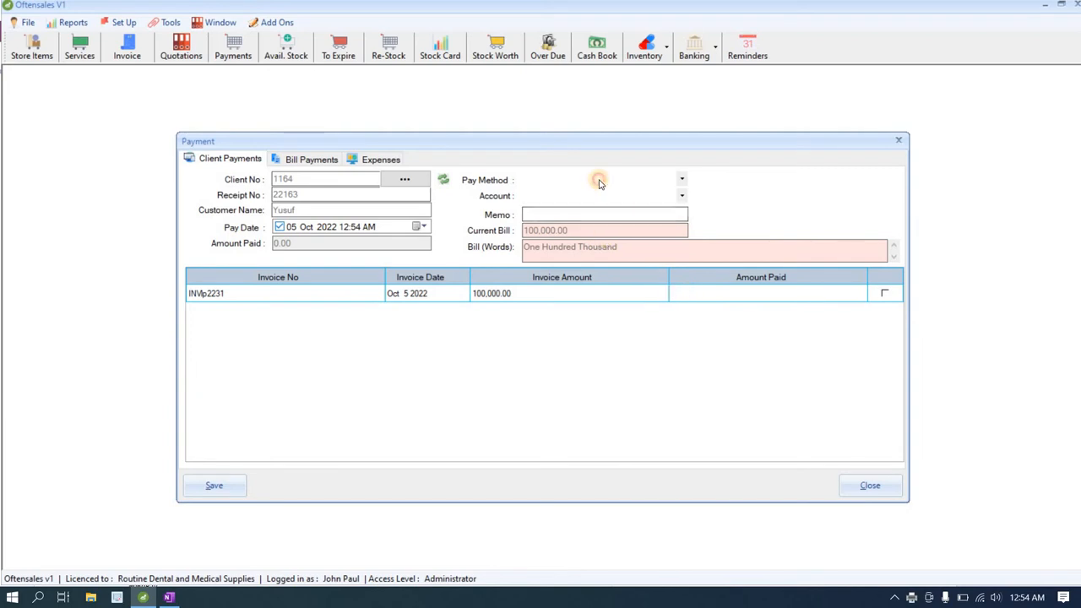
# Step: Set the pay method to Cash and the receiving account to Petty Cash
pyautogui.click(596, 183)
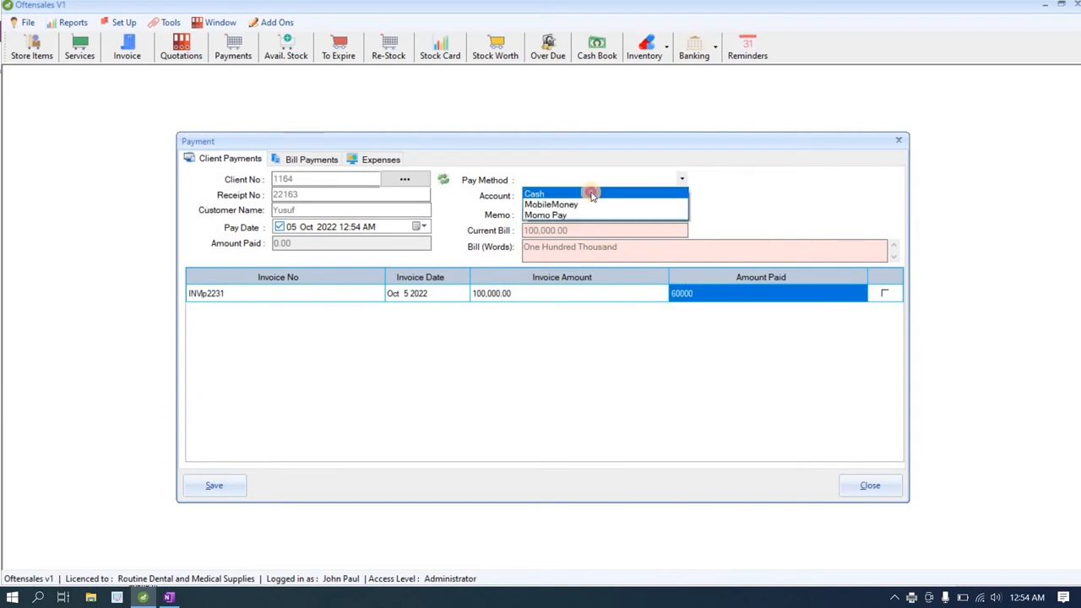
pyautogui.click(593, 195)
pyautogui.click(611, 294)
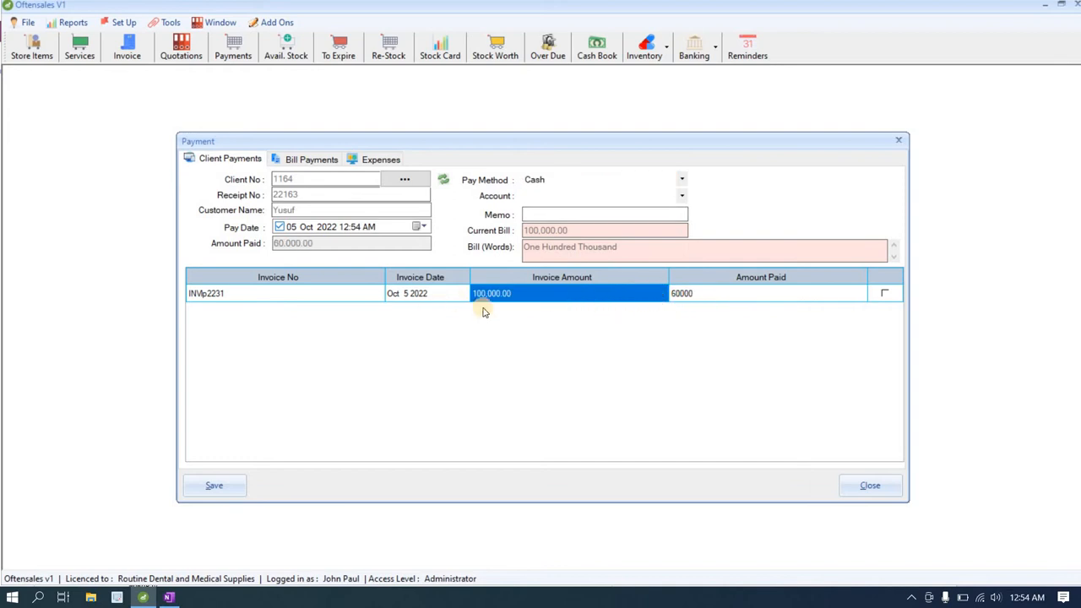
pyautogui.click(596, 195)
pyautogui.click(591, 196)
pyautogui.click(588, 197)
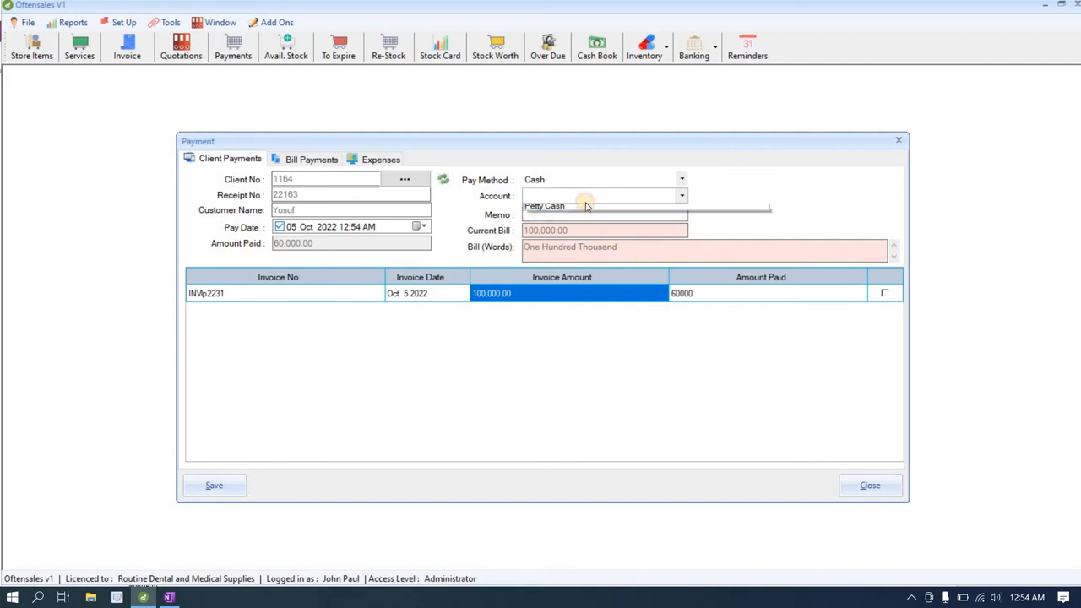
pyautogui.click(584, 208)
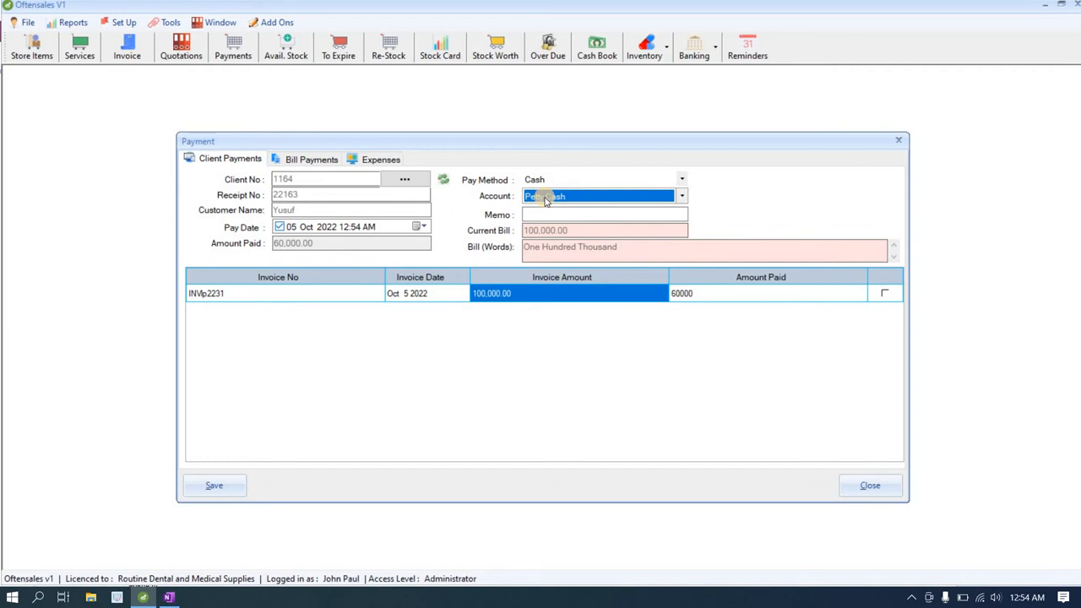
pyautogui.click(563, 181)
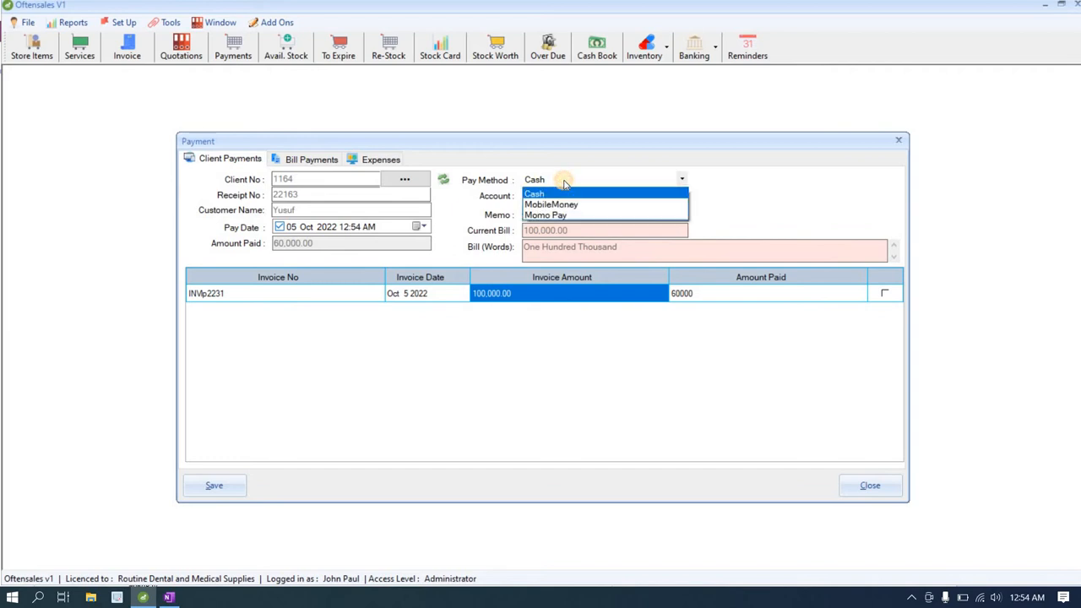
pyautogui.click(563, 183)
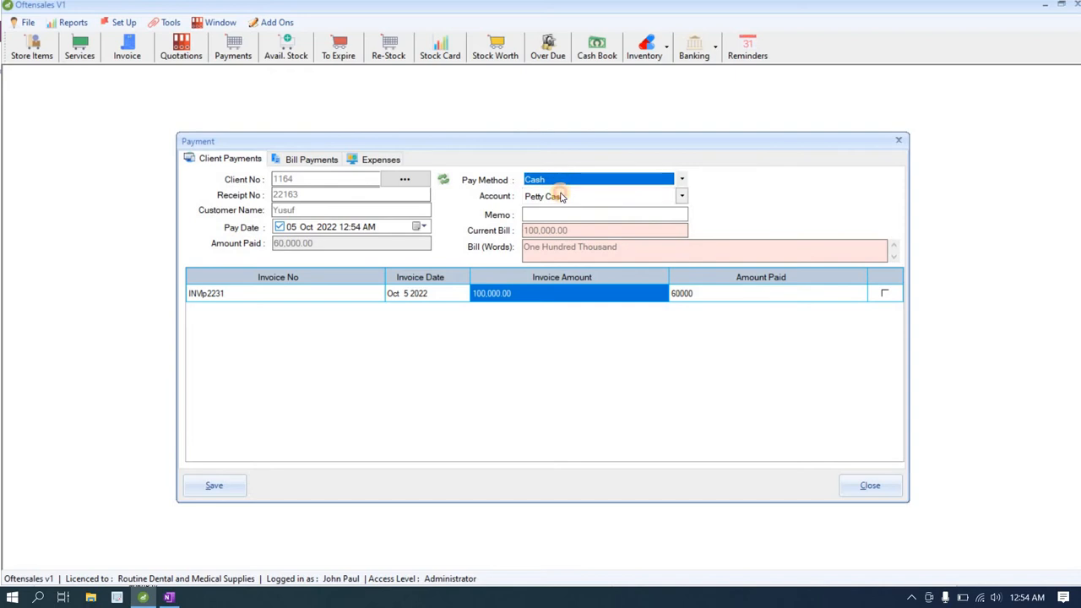
pyautogui.click(560, 196)
pyautogui.click(561, 196)
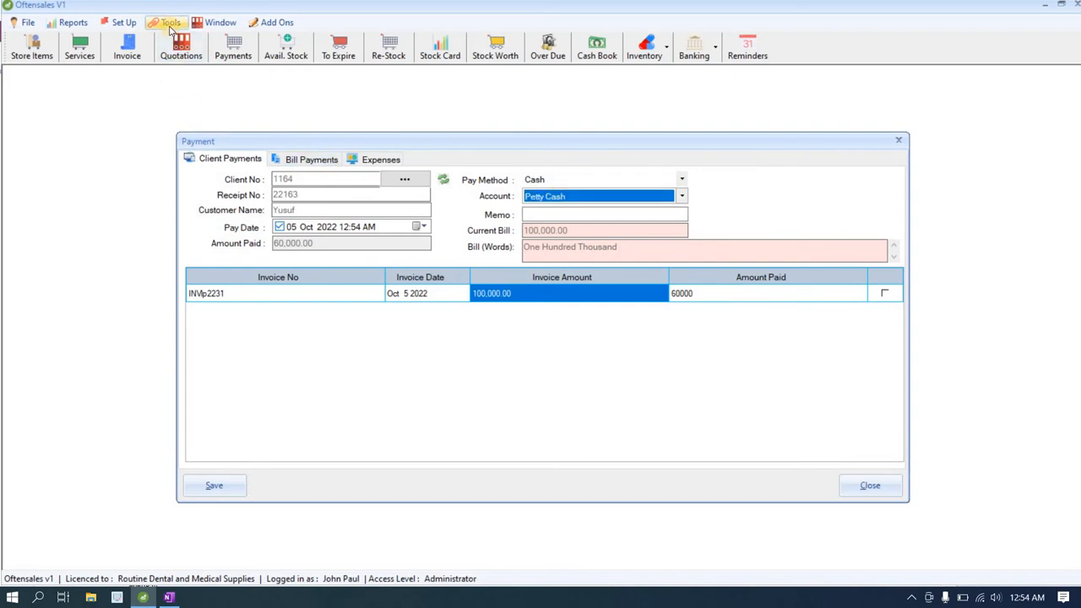
pyautogui.click(171, 25)
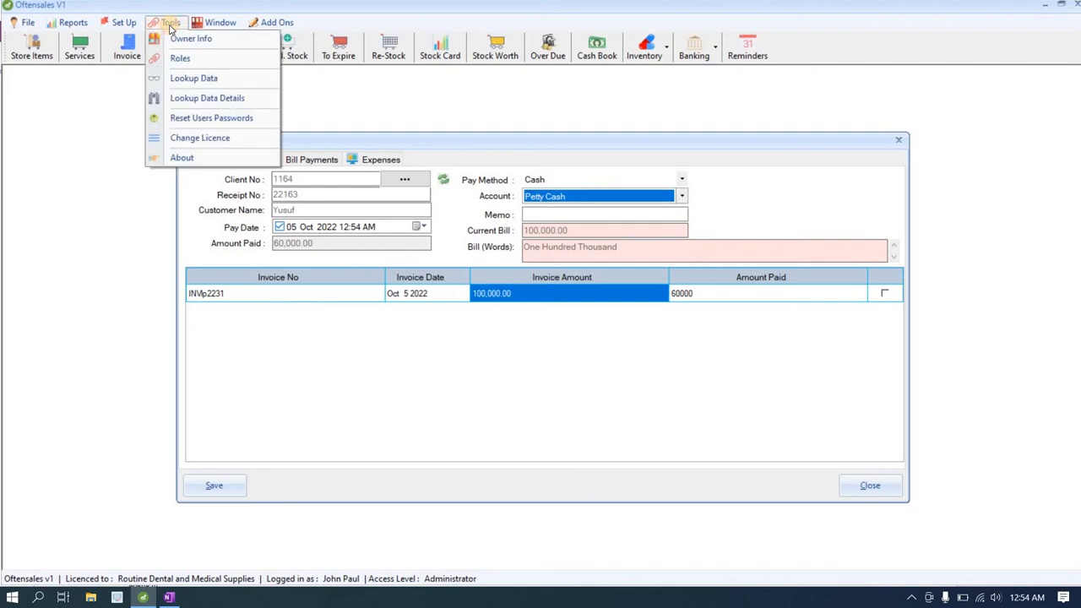
# Step: In Lookup Data, add Cheque under the Payment Methods category
pyautogui.click(179, 78)
pyautogui.moveTo(452, 250); pyautogui.dragTo(145, 206)
pyautogui.click(221, 243)
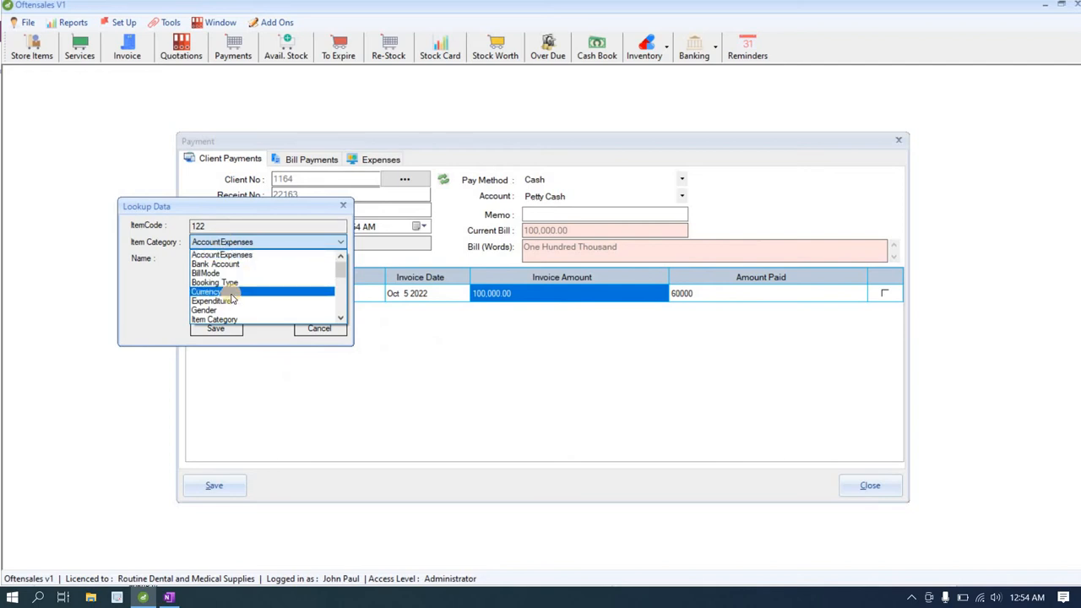
pyautogui.press('Down')
pyautogui.press('Down')
pyautogui.press('Down')
pyautogui.press('Down')
pyautogui.press('Down')
pyautogui.press('Down')
pyautogui.press('Down')
pyautogui.press('Down')
pyautogui.press('Down')
pyautogui.press('Down')
pyautogui.scroll(-1, 230, 299)
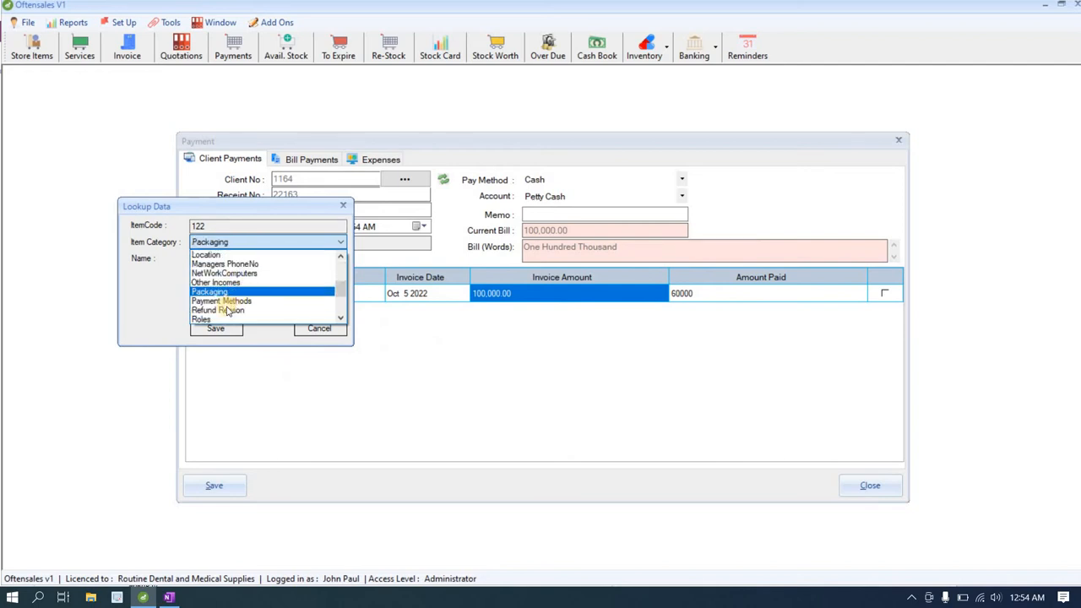
pyautogui.click(230, 300)
pyautogui.click(245, 284)
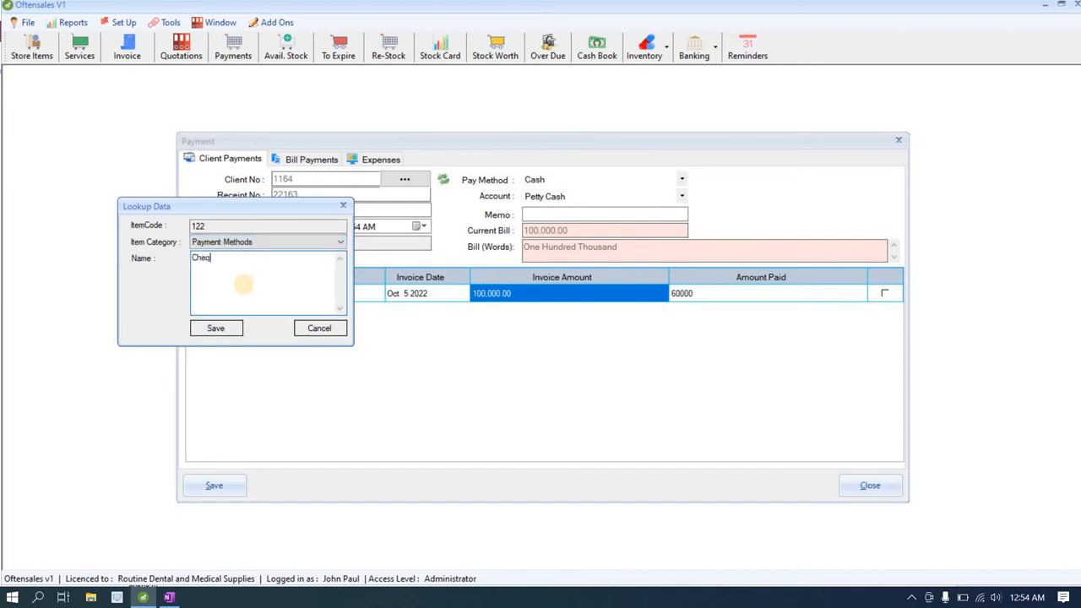
pyautogui.click(218, 329)
pyautogui.click(586, 346)
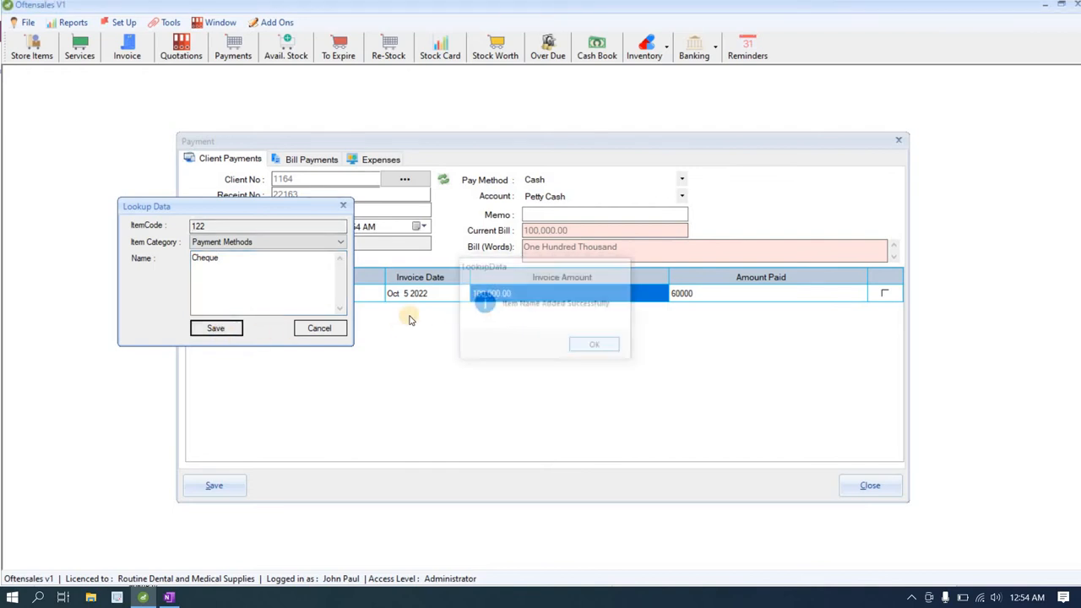
# Step: Add CASH, BOB and EQUITY as Bank Account entries, then close the editor and payment form
pyautogui.click(267, 244)
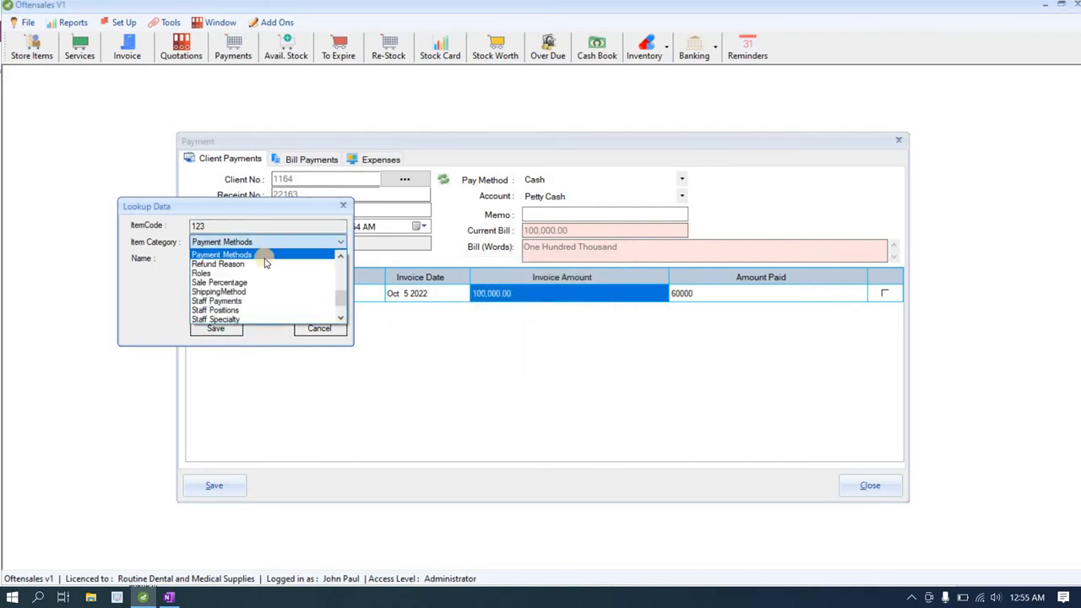
pyautogui.scroll(5, 266, 265)
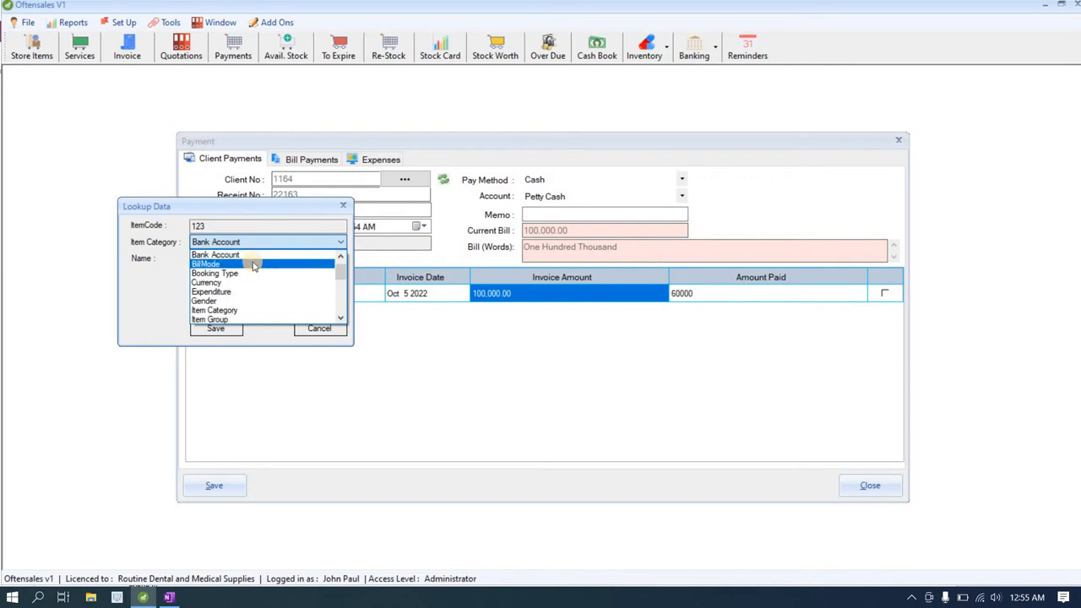
pyautogui.click(250, 264)
pyautogui.click(248, 270)
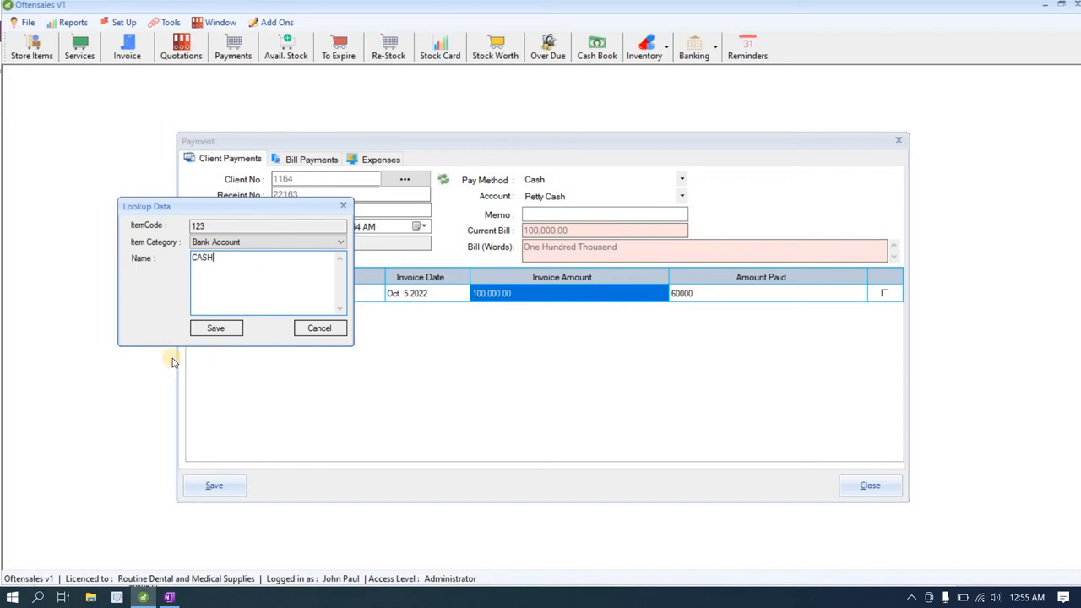
pyautogui.click(206, 329)
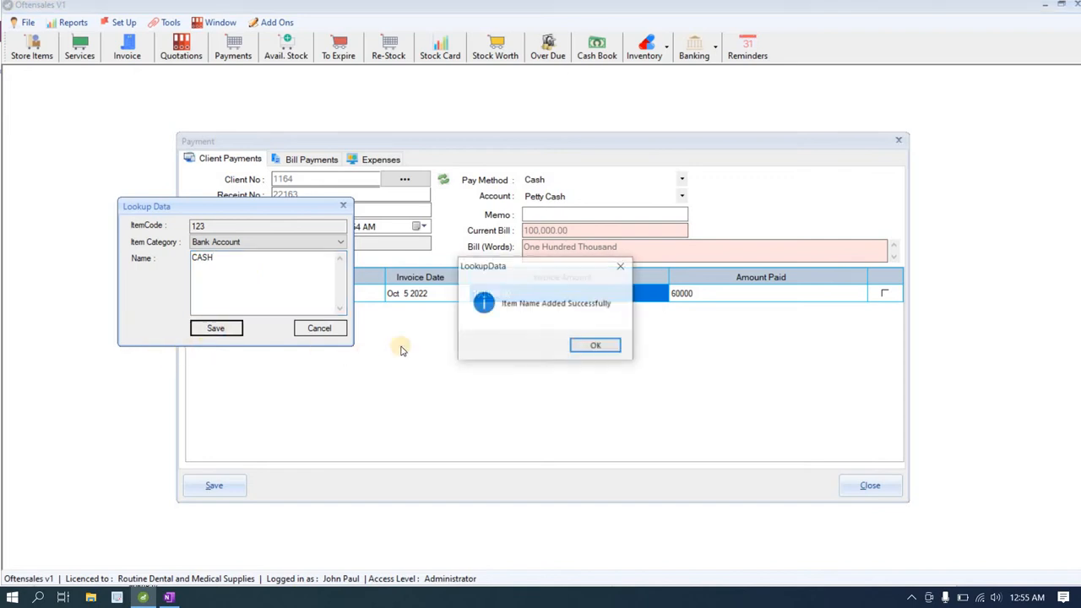
pyautogui.click(595, 347)
pyautogui.click(258, 296)
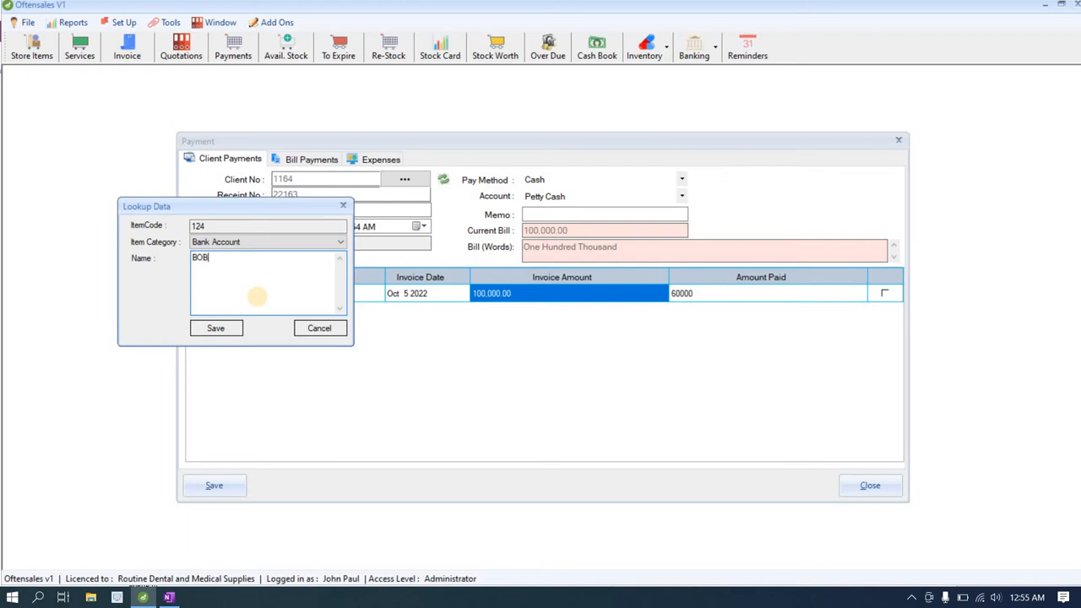
pyautogui.click(214, 328)
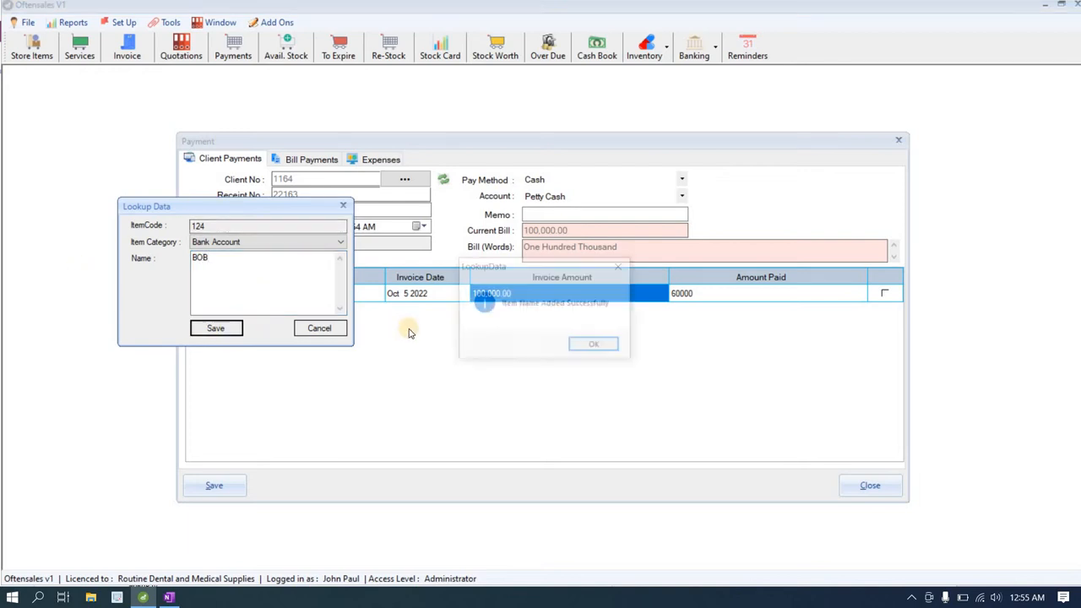
pyautogui.click(575, 346)
pyautogui.click(250, 295)
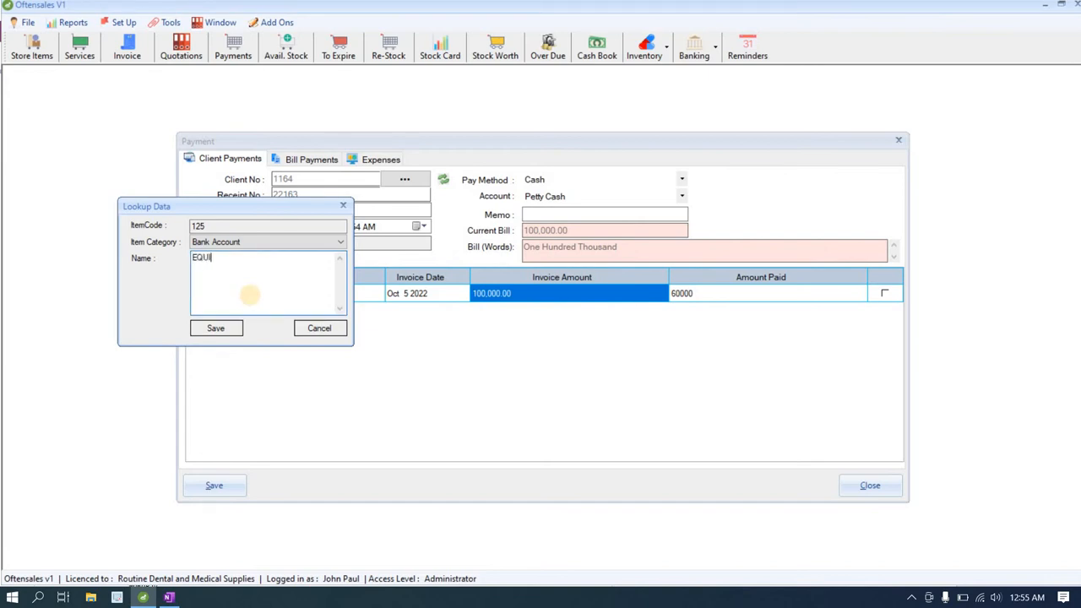
pyautogui.click(216, 332)
pyautogui.click(581, 345)
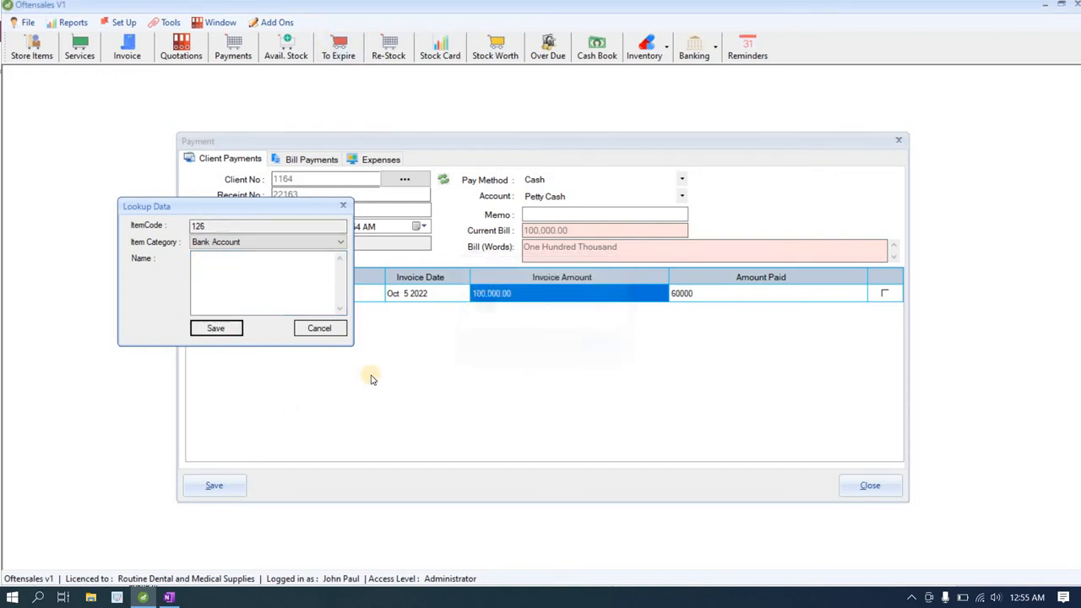
pyautogui.click(319, 328)
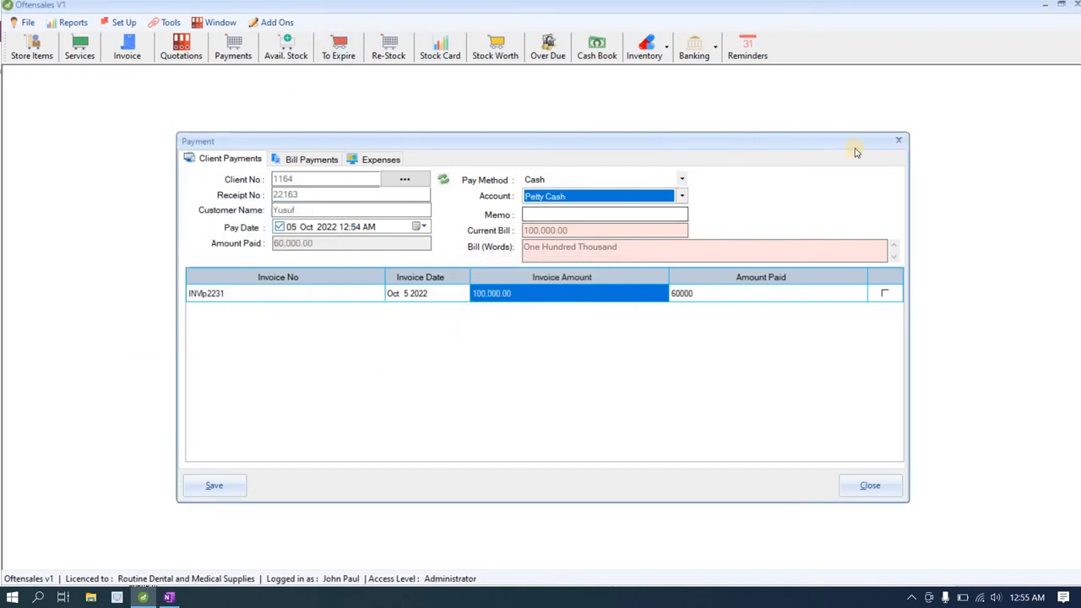
pyautogui.click(900, 141)
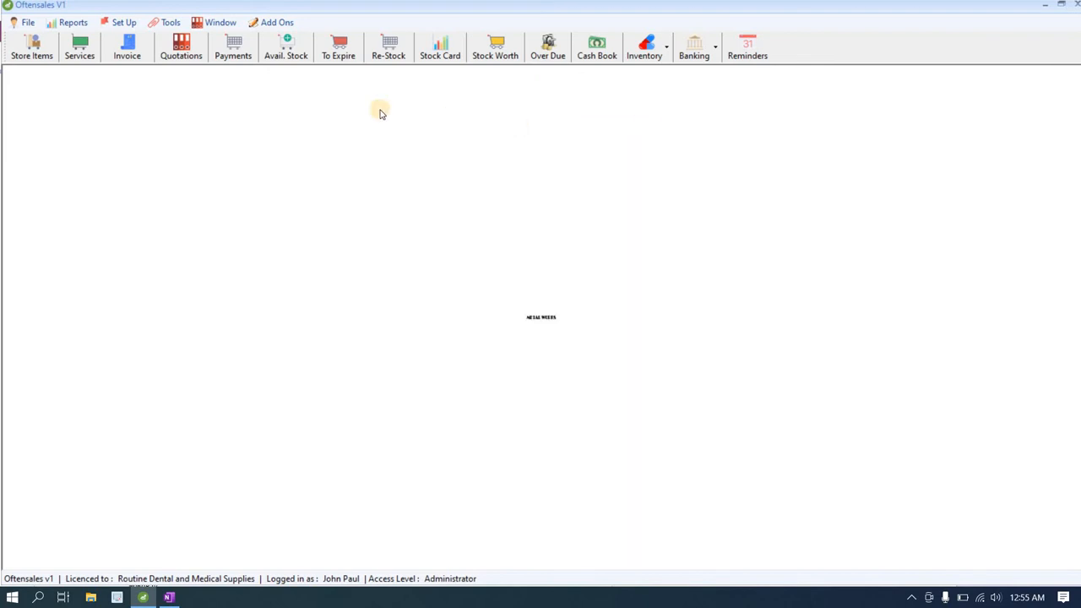
# Step: Open a fresh client payment and load the customer's outstanding invoice
pyautogui.click(233, 48)
pyautogui.click(405, 179)
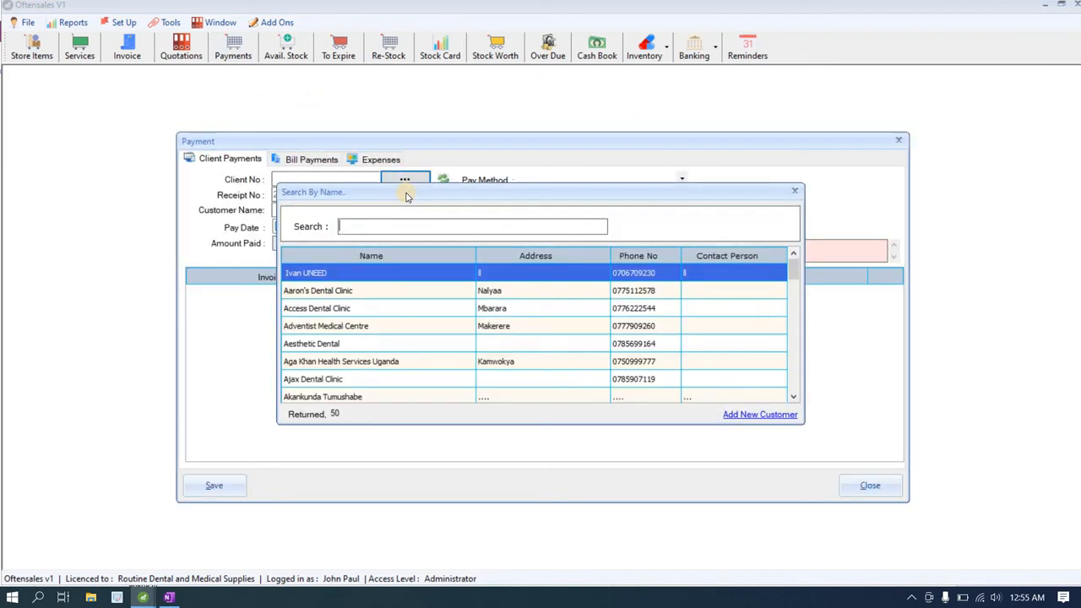
pyautogui.write('YUS')
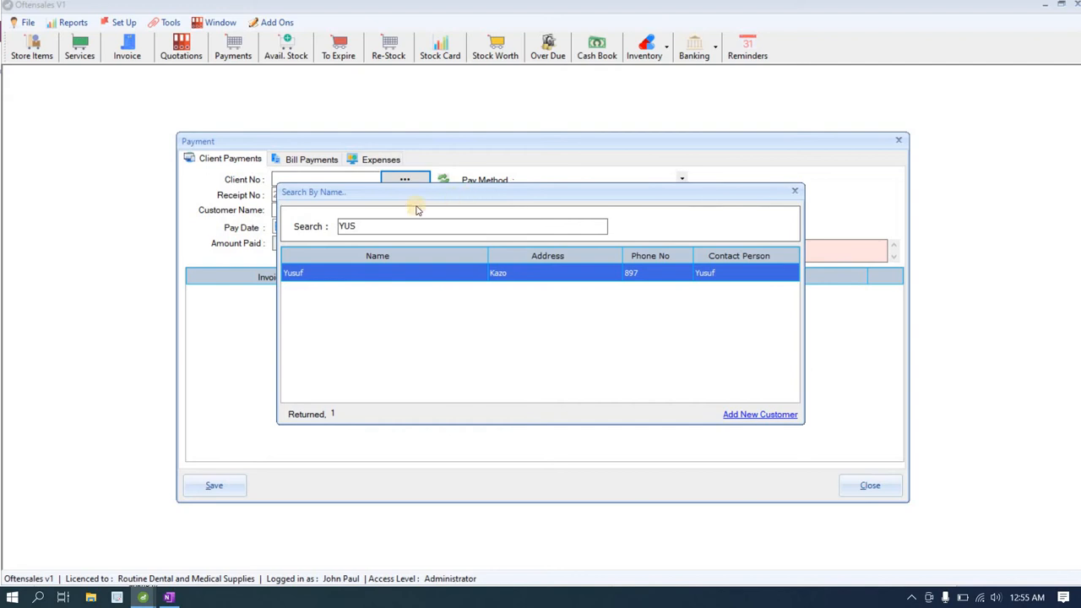
pyautogui.doubleClick(406, 280)
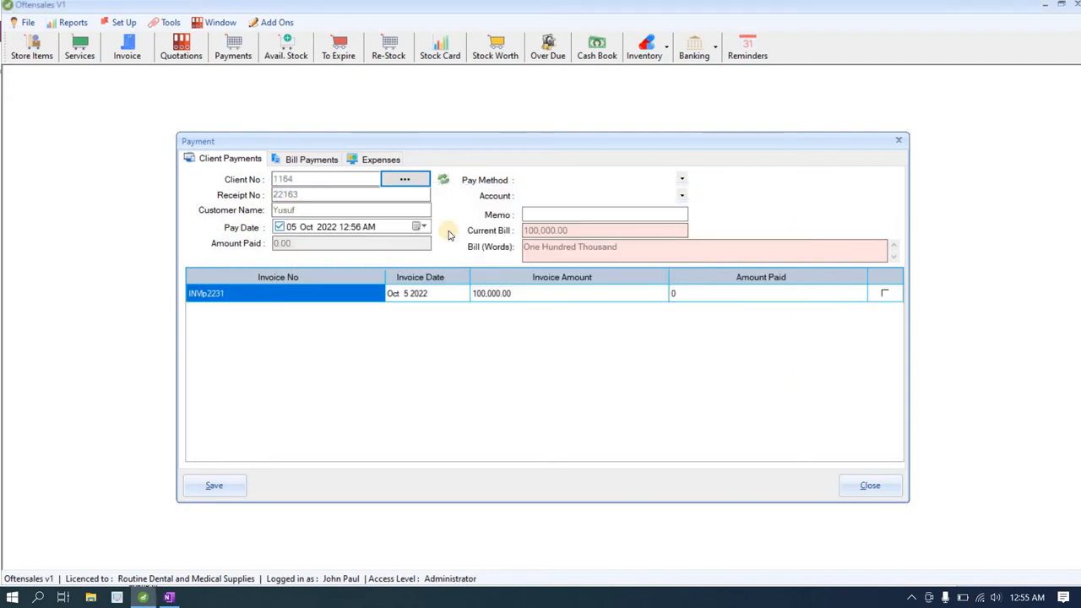
# Step: Pay 60000 by Cheque into BOB with the cheque number as memo, and save
pyautogui.click(574, 183)
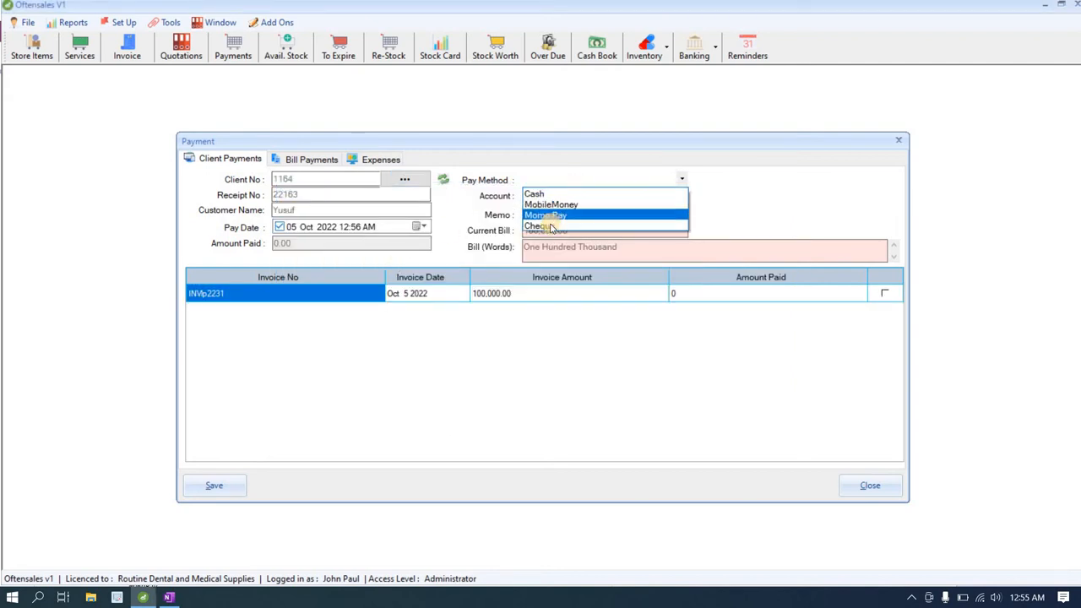
pyautogui.click(551, 227)
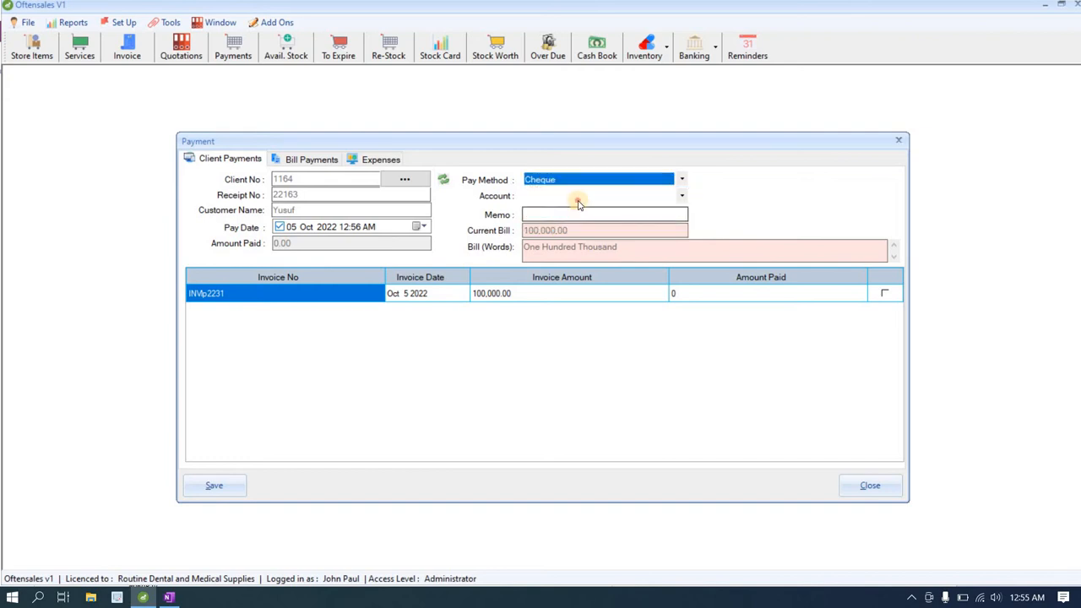
pyautogui.click(574, 196)
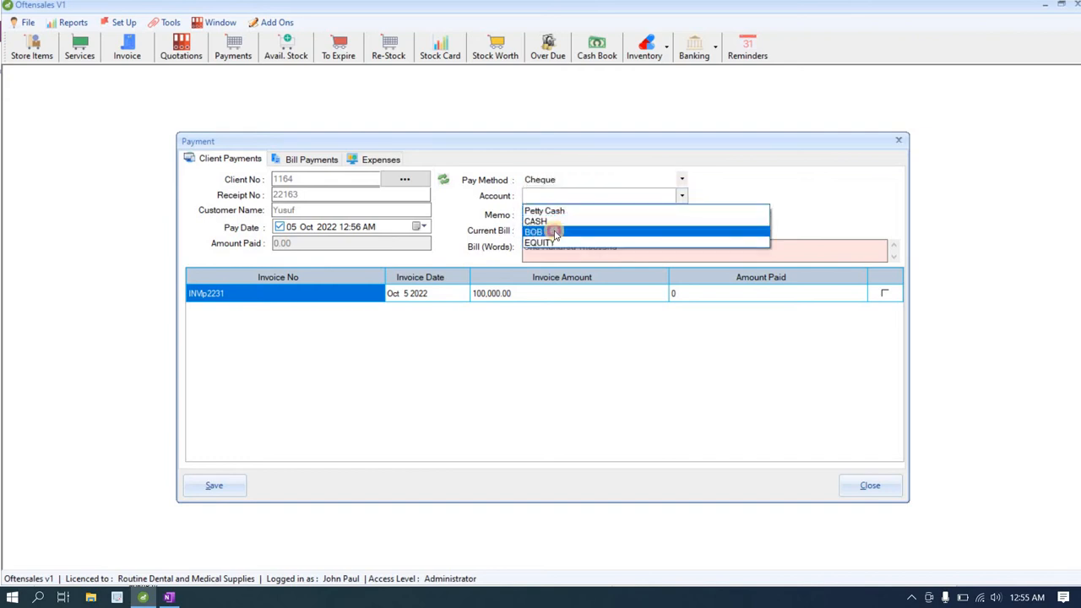
pyautogui.click(555, 232)
pyautogui.click(556, 216)
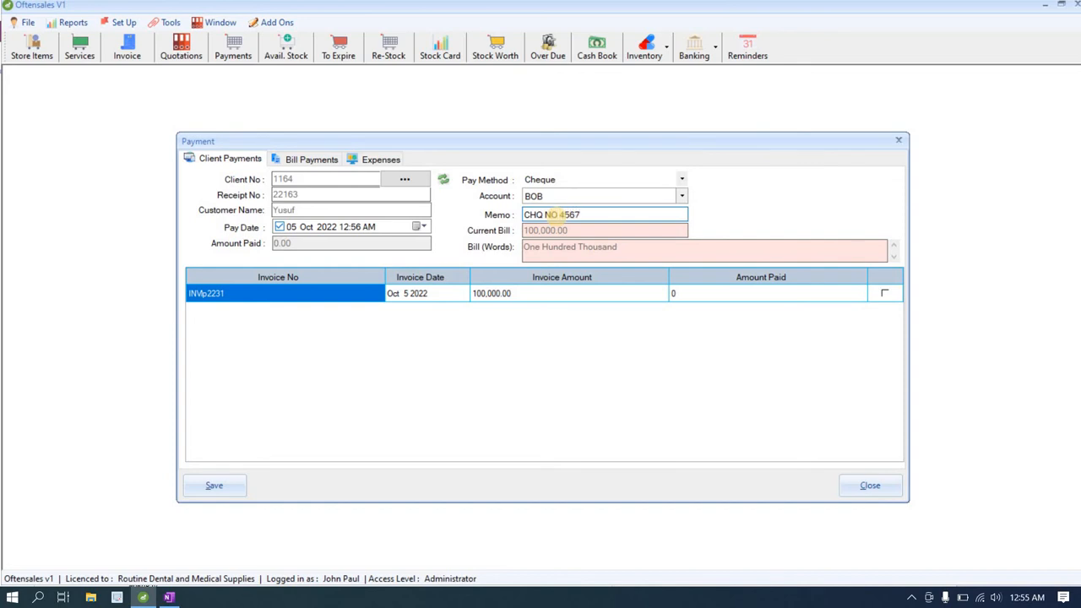
pyautogui.click(674, 293)
pyautogui.click(676, 294)
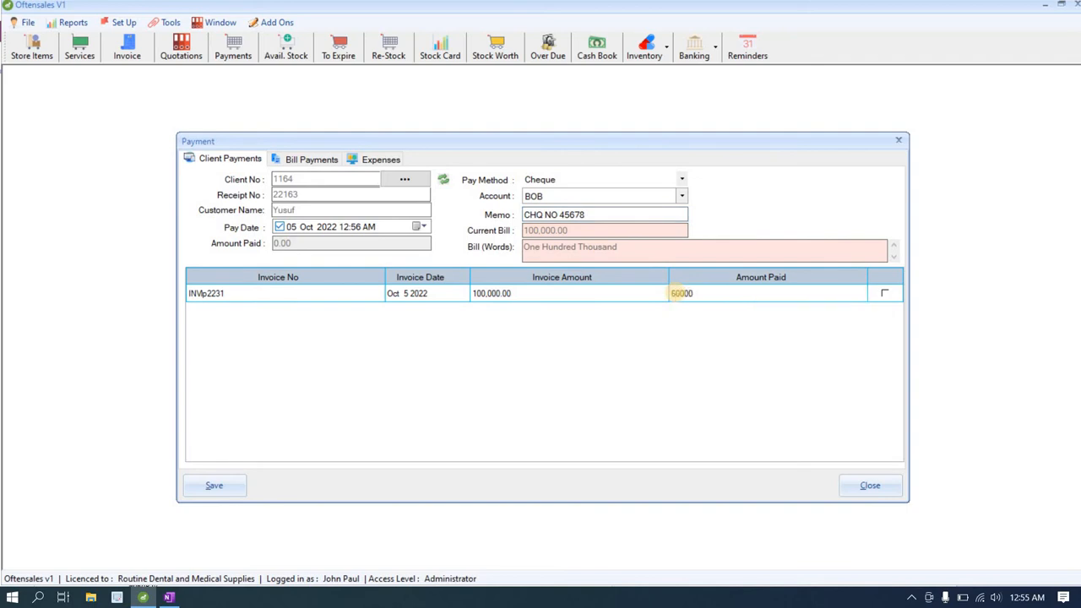
pyautogui.click(623, 294)
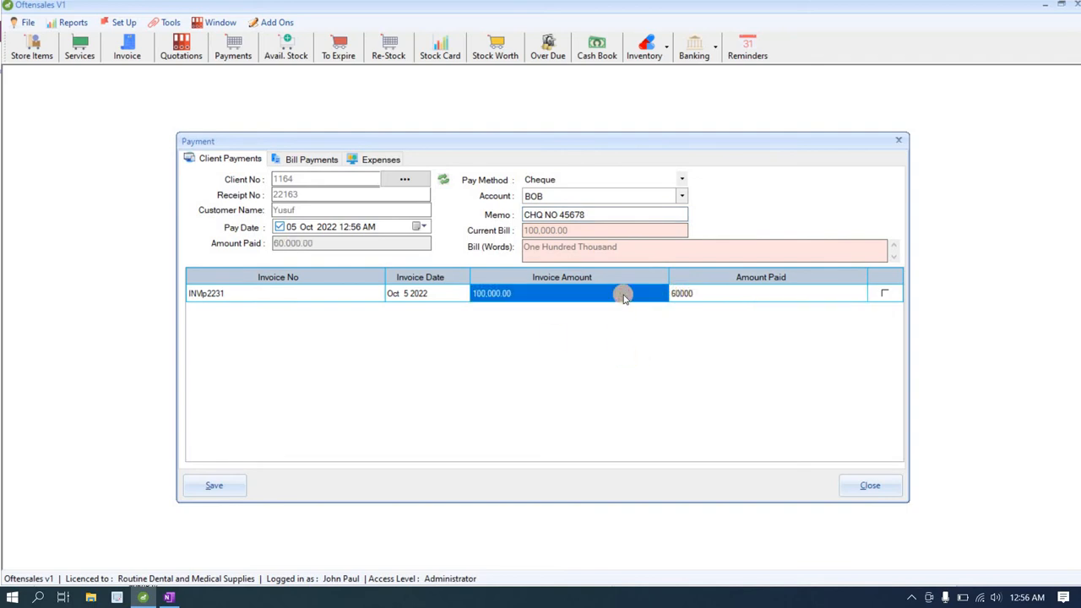
pyautogui.click(214, 485)
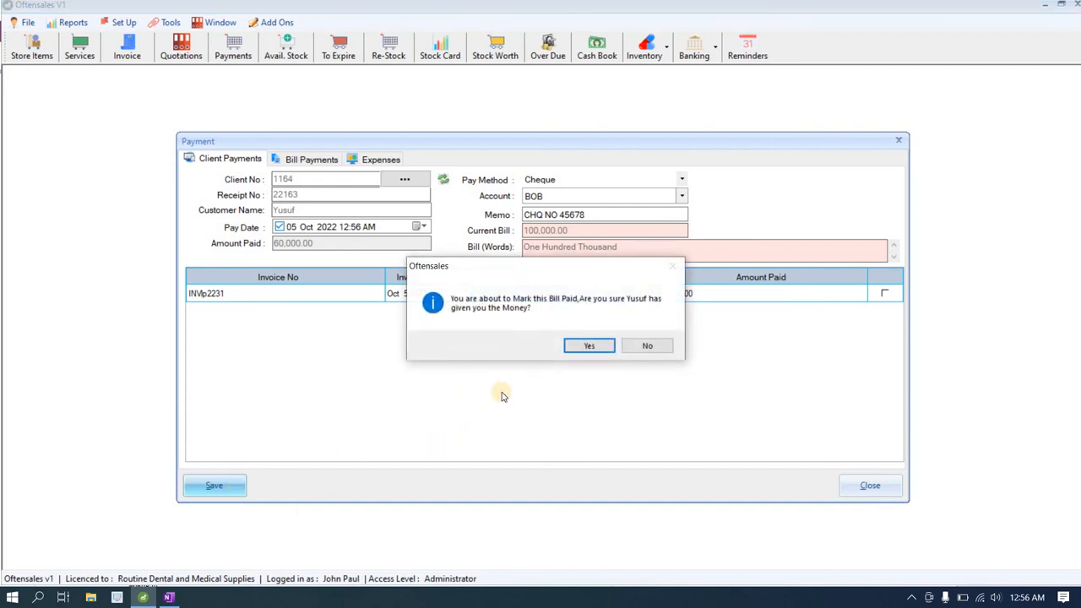
# Step: Confirm marking the bill paid, skip the receipt, and select the client again
pyautogui.click(575, 347)
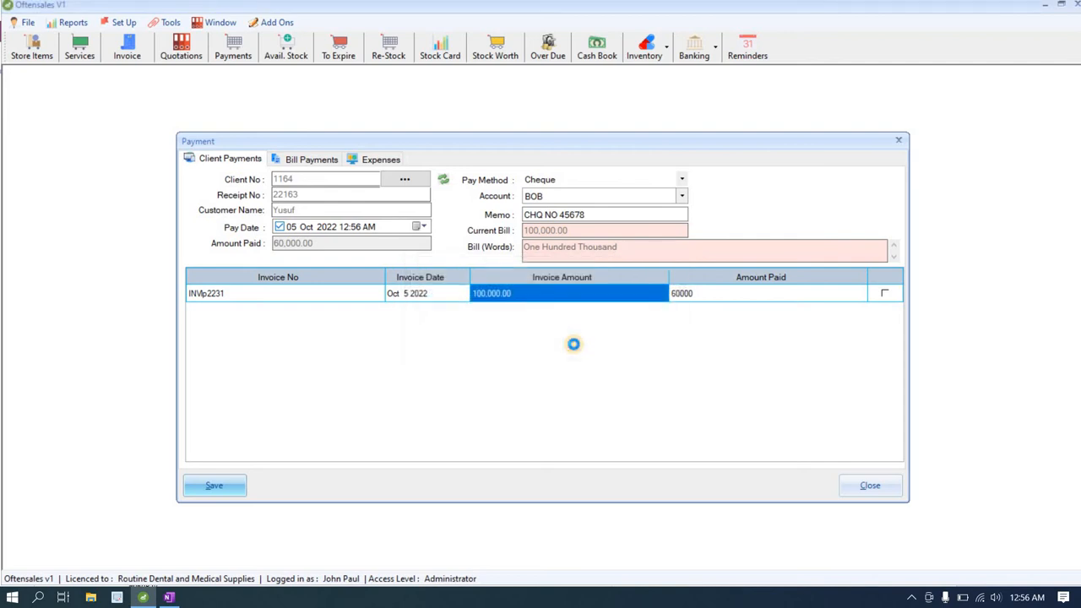
pyautogui.click(661, 332)
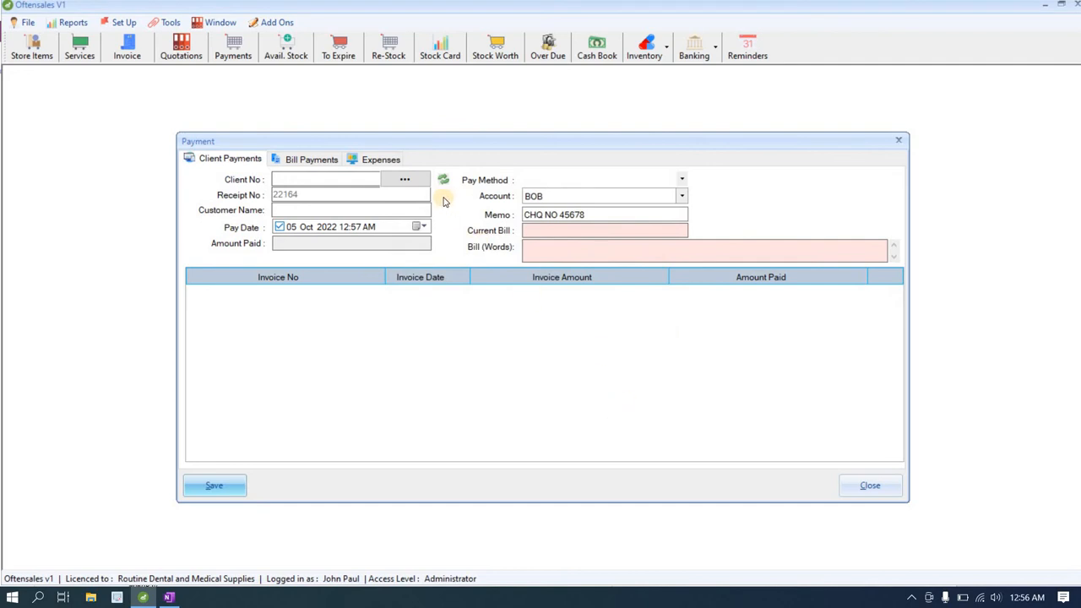
pyautogui.click(410, 183)
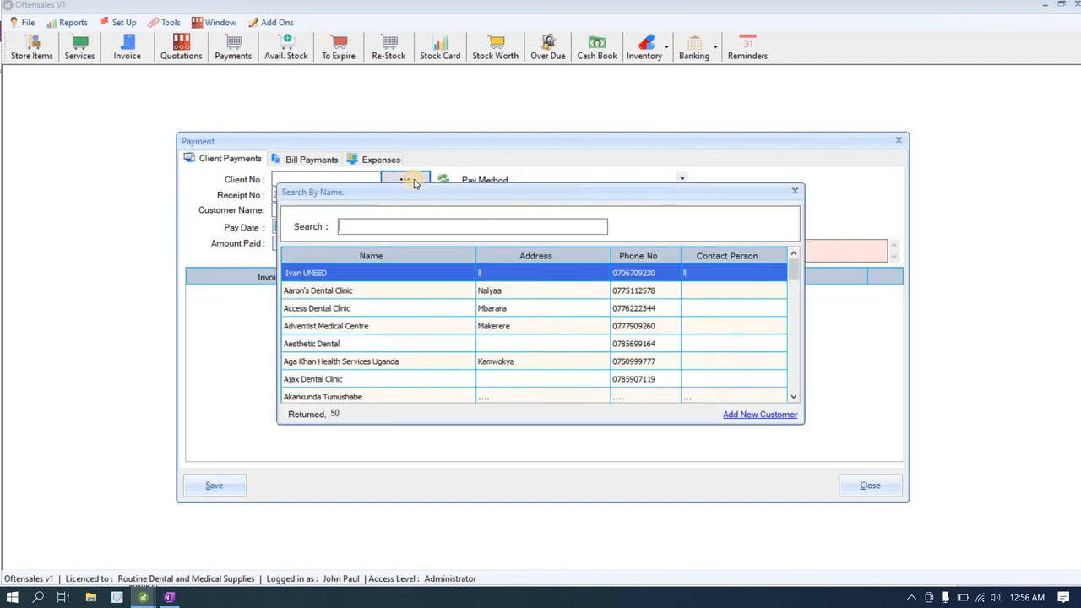
pyautogui.write('YUS')
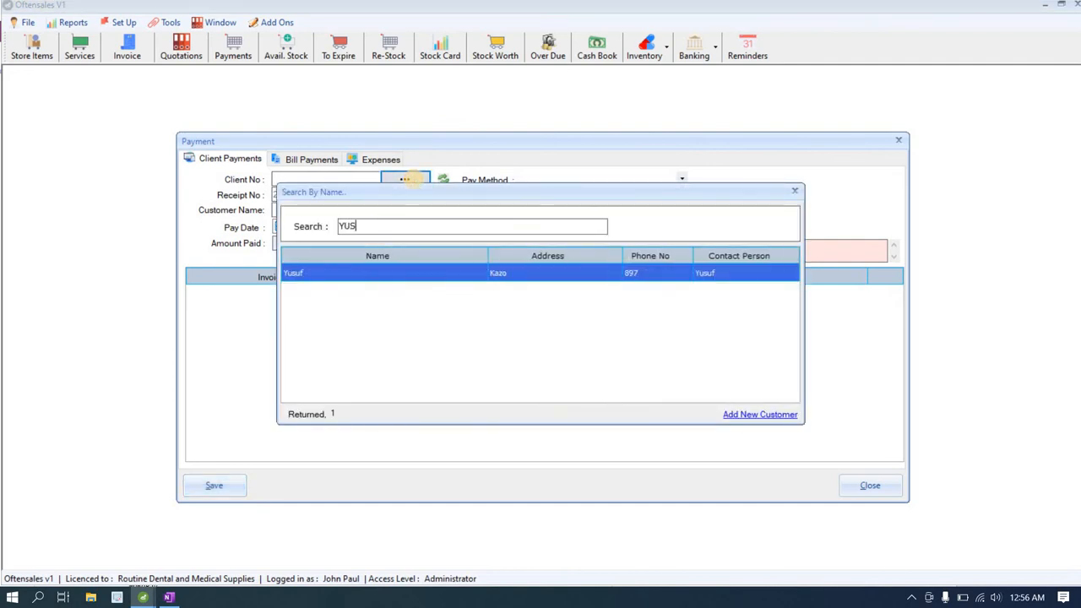
pyautogui.doubleClick(409, 274)
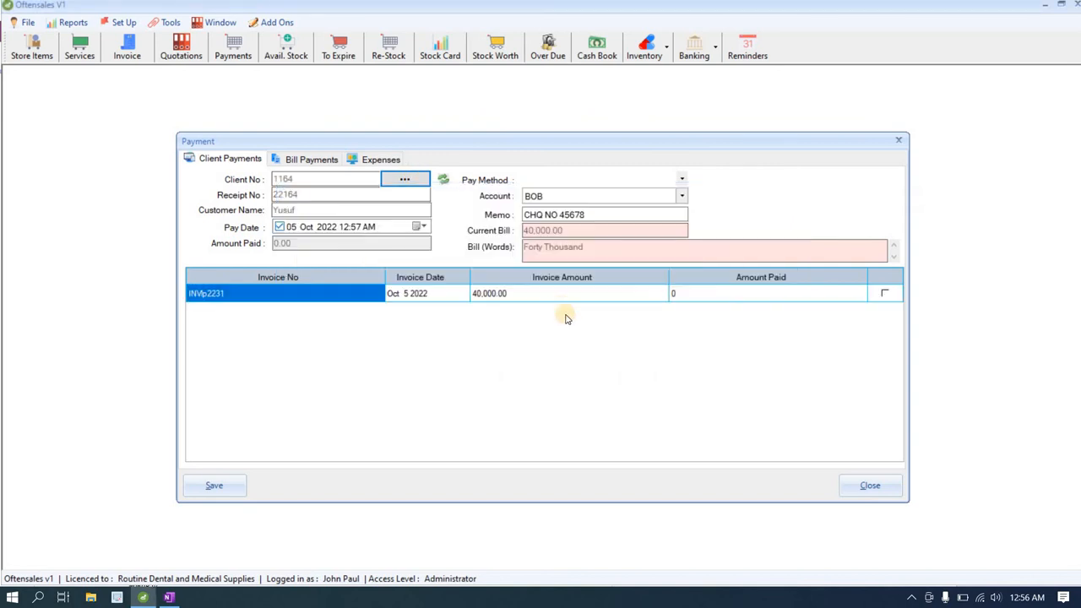
# Step: Check the items on the outstanding 40,000.00 invoice and reposition the payment window
pyautogui.click(527, 296)
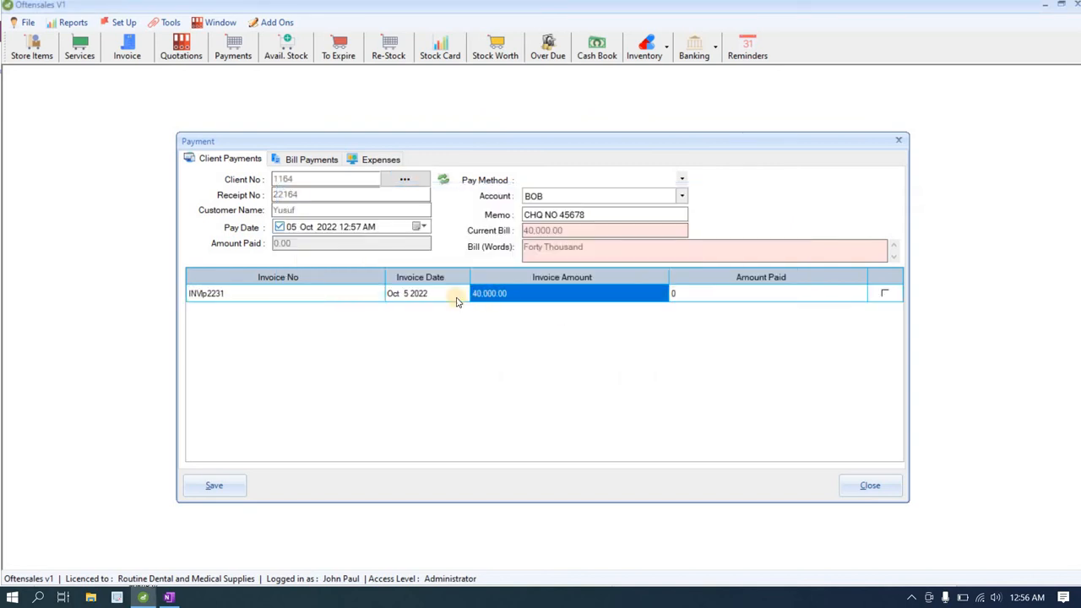
pyautogui.doubleClick(409, 297)
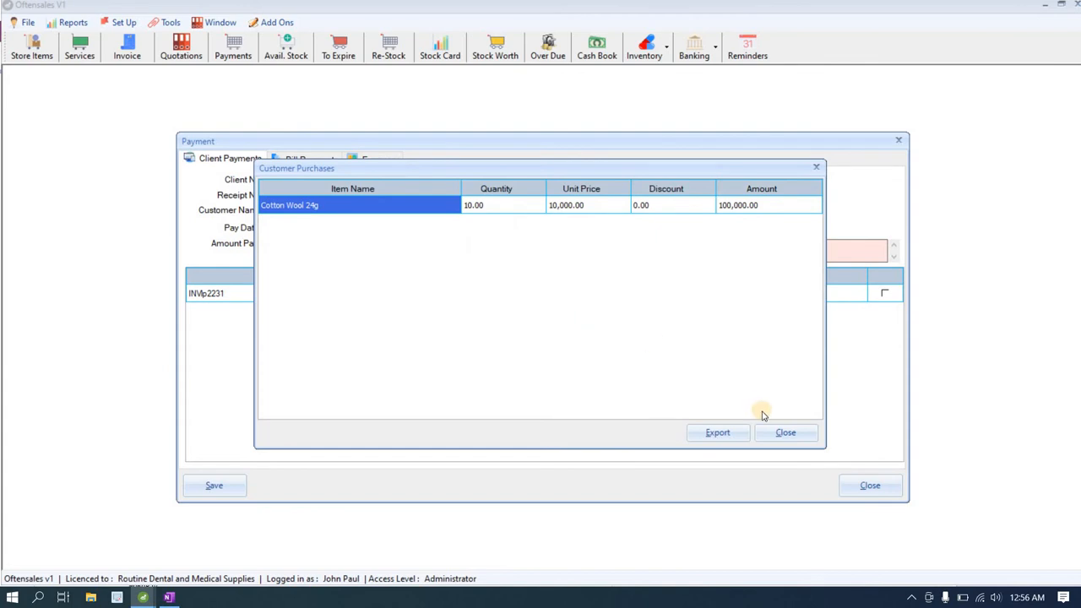
pyautogui.click(782, 435)
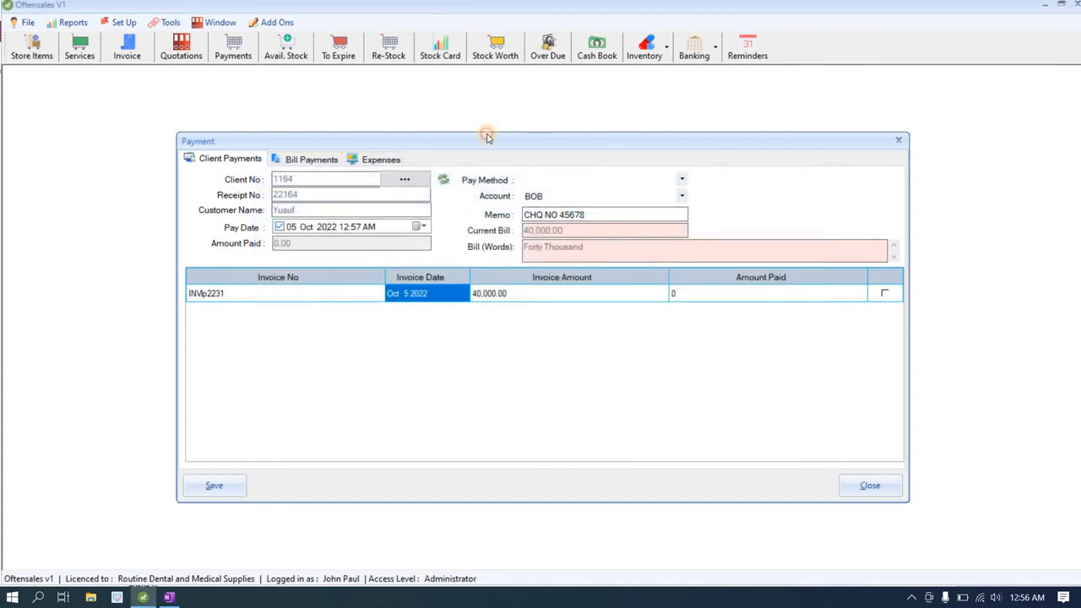
pyautogui.moveTo(487, 137); pyautogui.dragTo(423, 130)
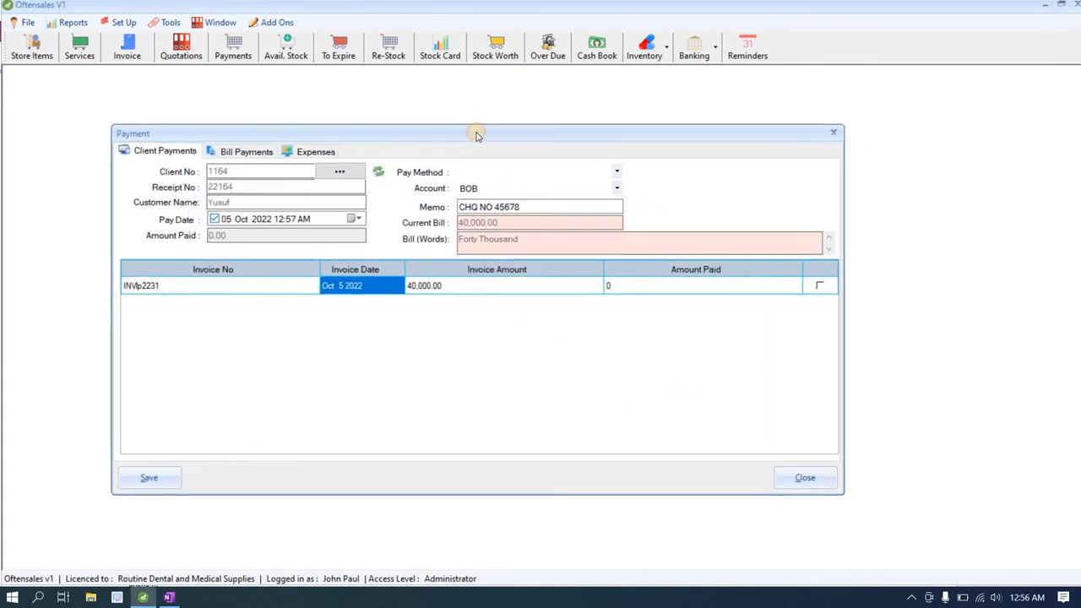
pyautogui.click(600, 53)
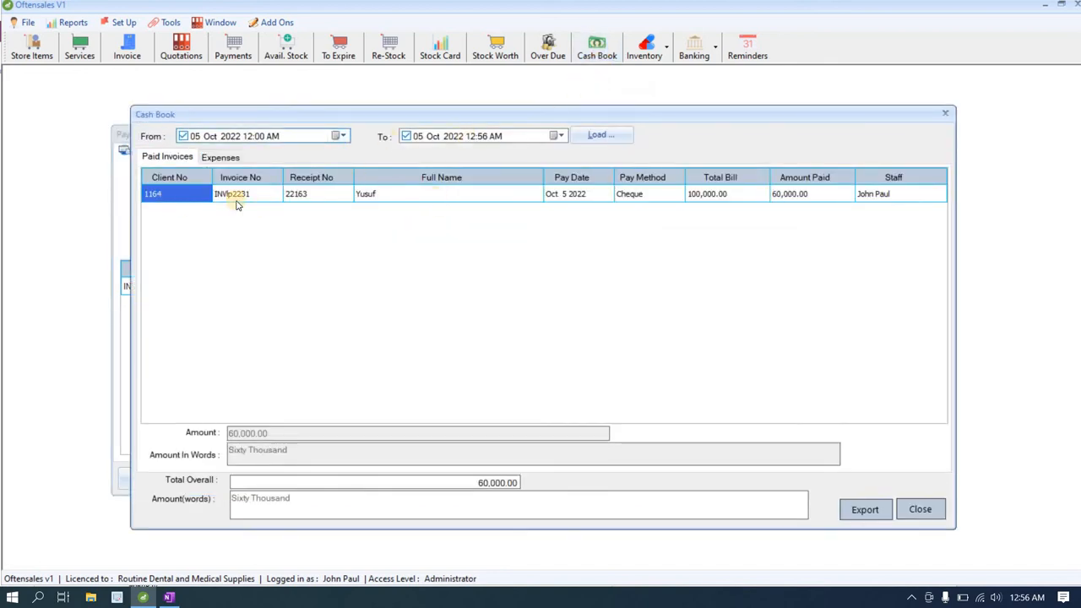
pyautogui.click(799, 199)
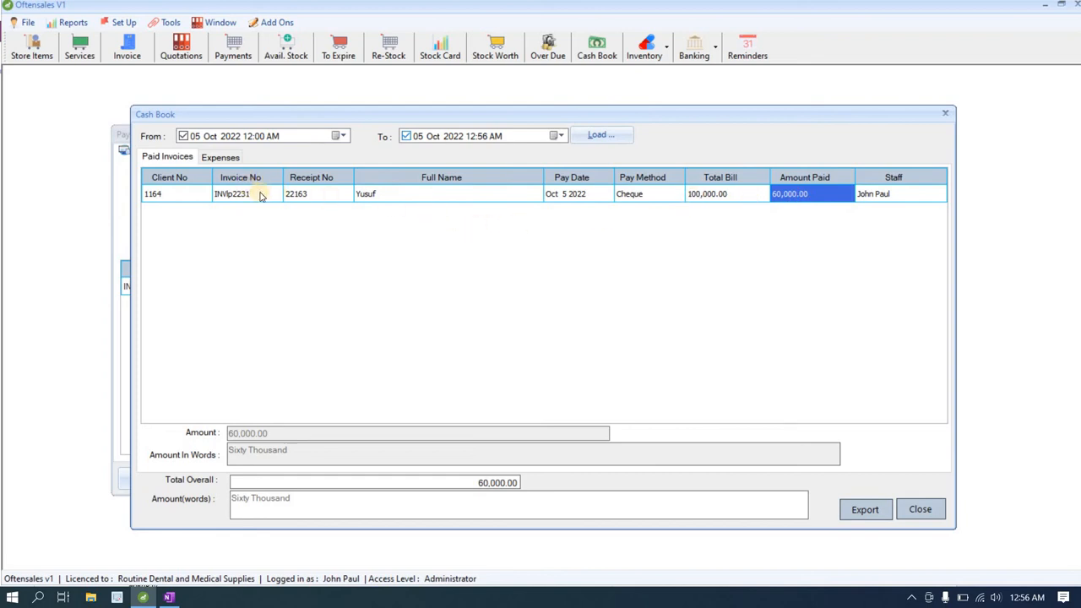
pyautogui.click(620, 196)
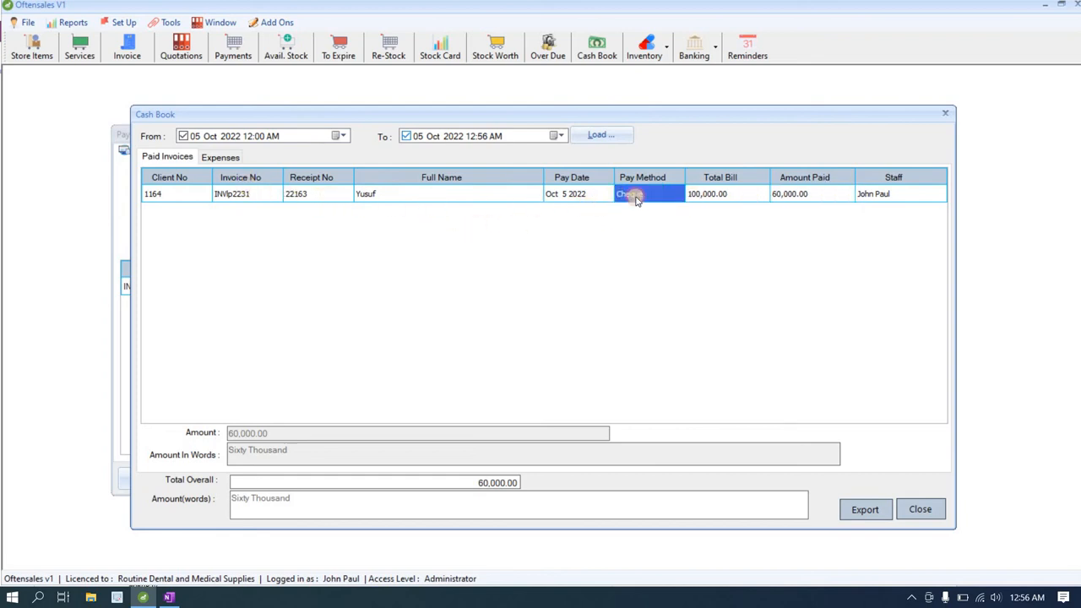
pyautogui.click(709, 198)
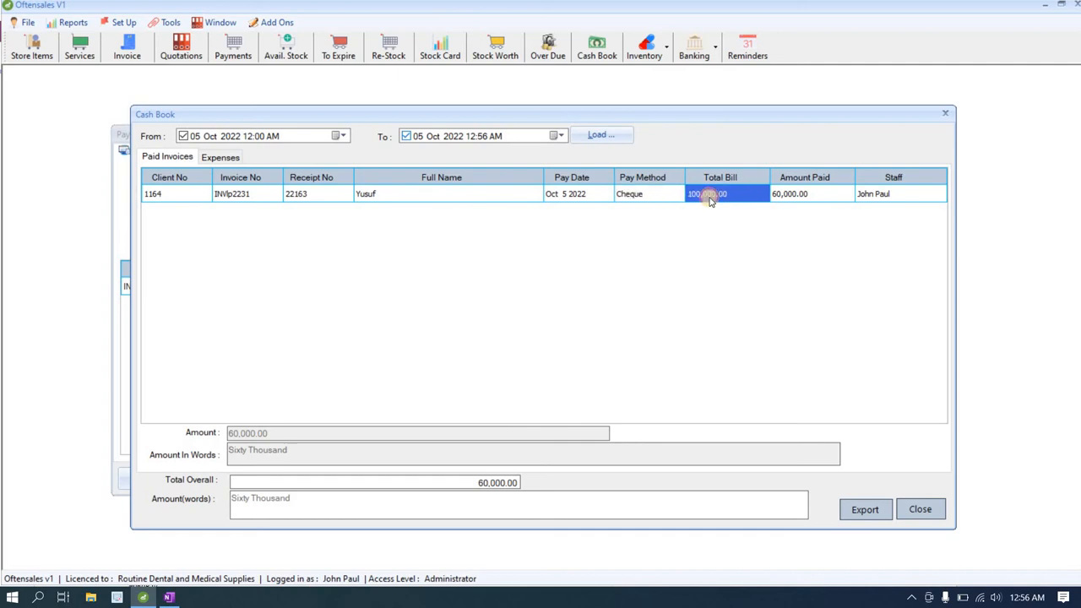
pyautogui.click(803, 200)
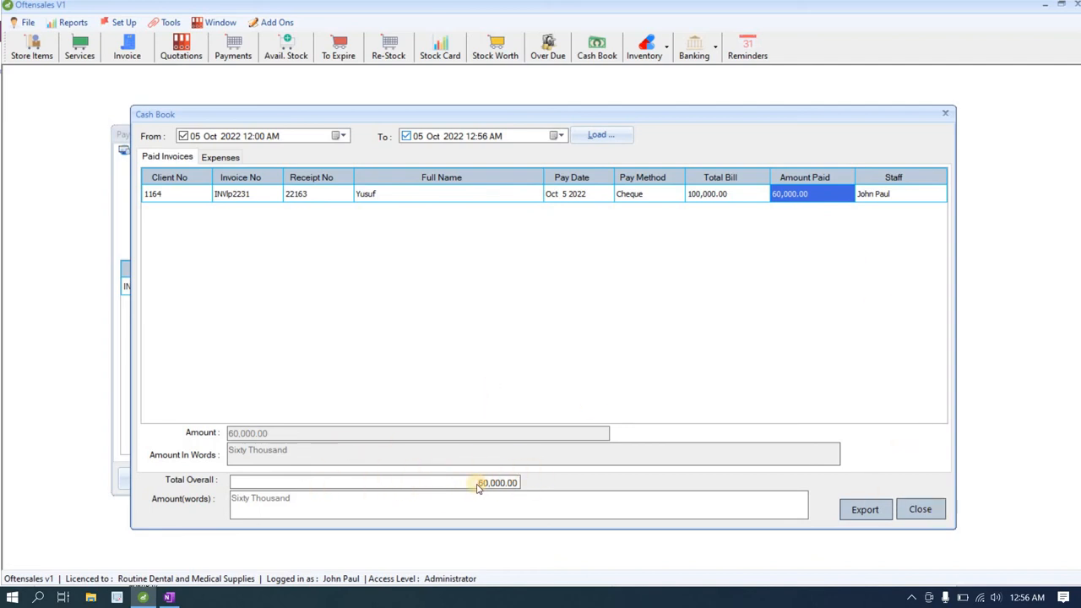
pyautogui.click(916, 510)
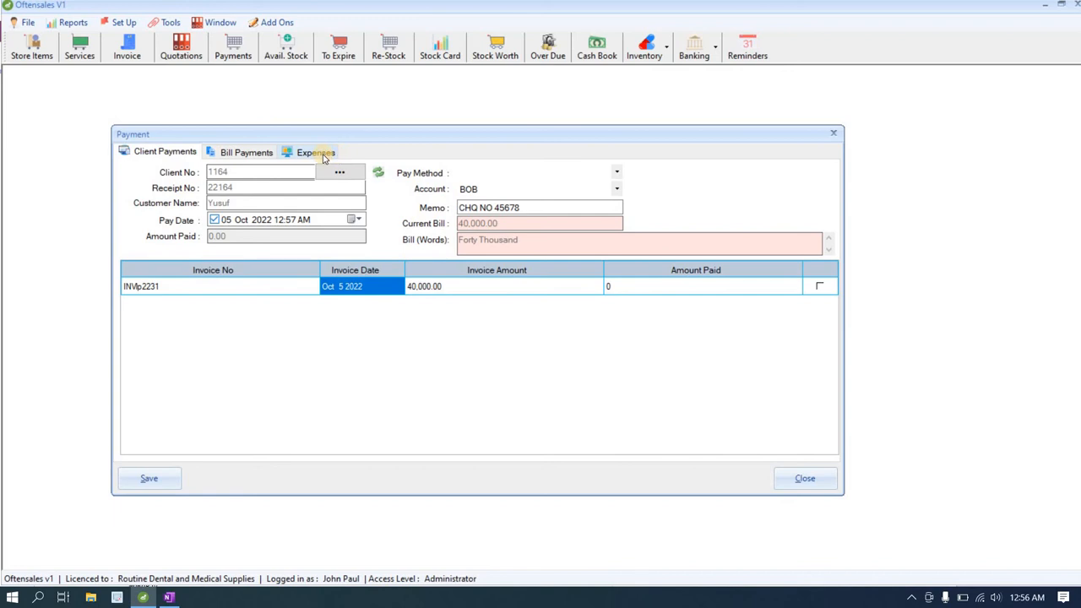
# Step: Start a fresh payment on the Expenses tab and choose the Tv expense category
pyautogui.click(835, 135)
pyautogui.click(240, 56)
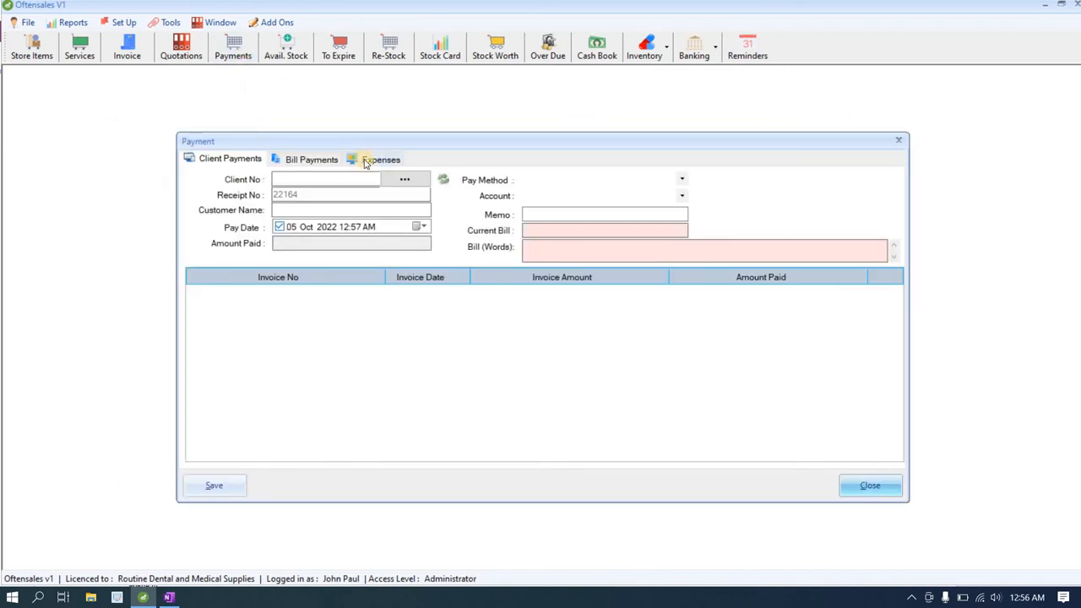
pyautogui.click(366, 161)
pyautogui.click(364, 234)
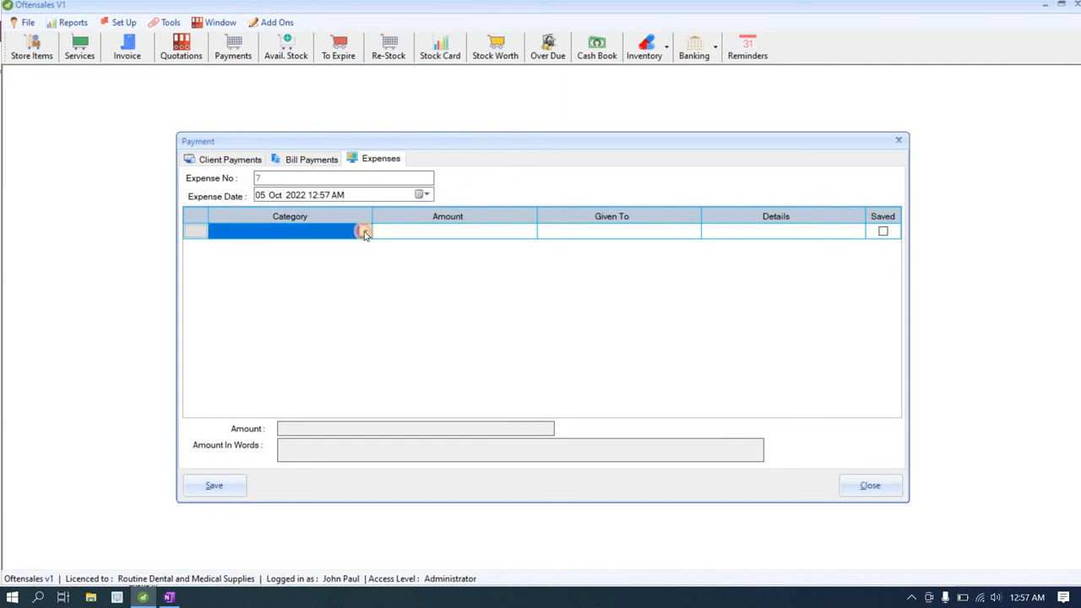
pyautogui.click(368, 232)
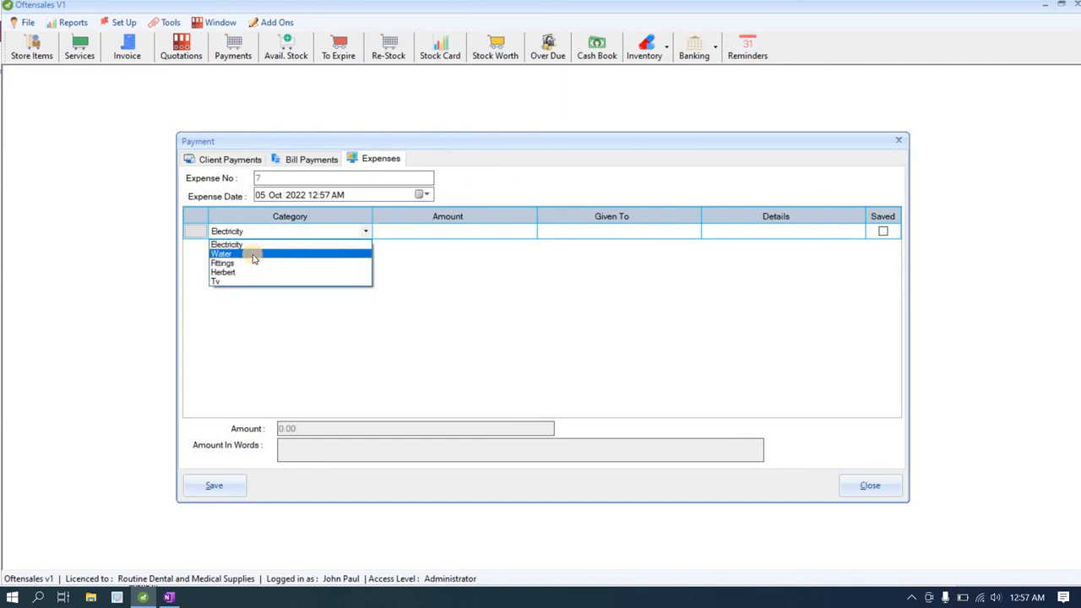
pyautogui.click(231, 280)
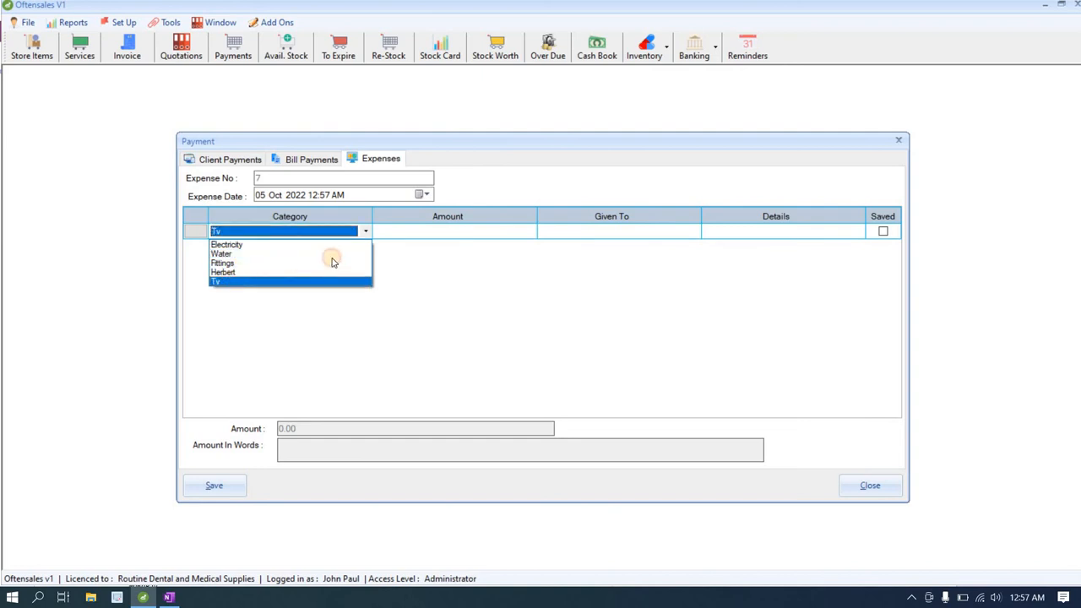
# Step: Enter an amount of 10000, given to MECHANIC, for REPAIR OF BROKEN SCREEN
pyautogui.click(401, 236)
pyautogui.click(402, 233)
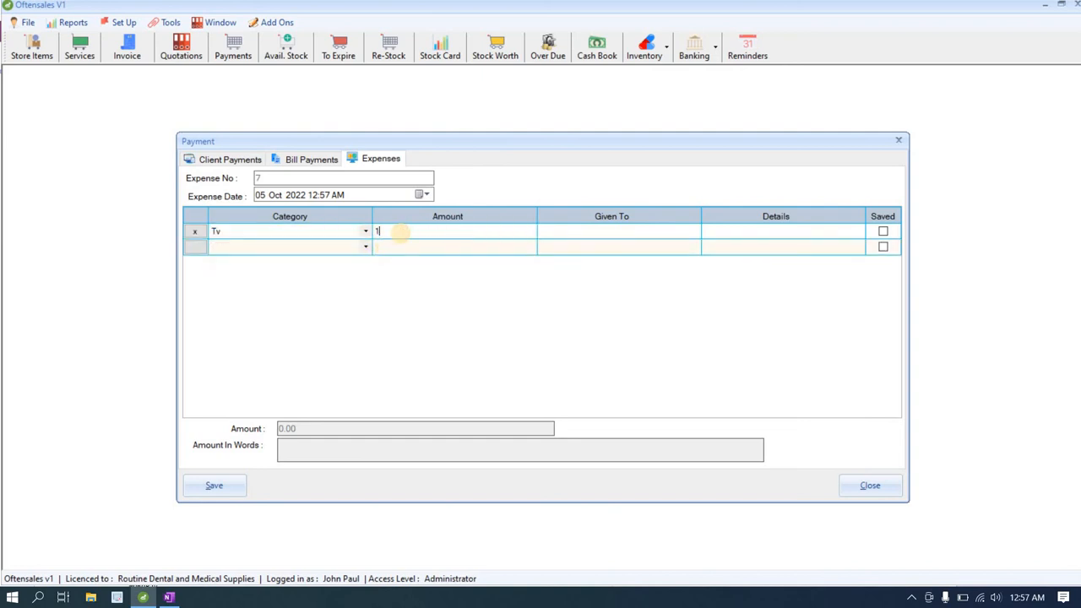
pyautogui.write('10000')
pyautogui.click(548, 236)
pyautogui.click(548, 234)
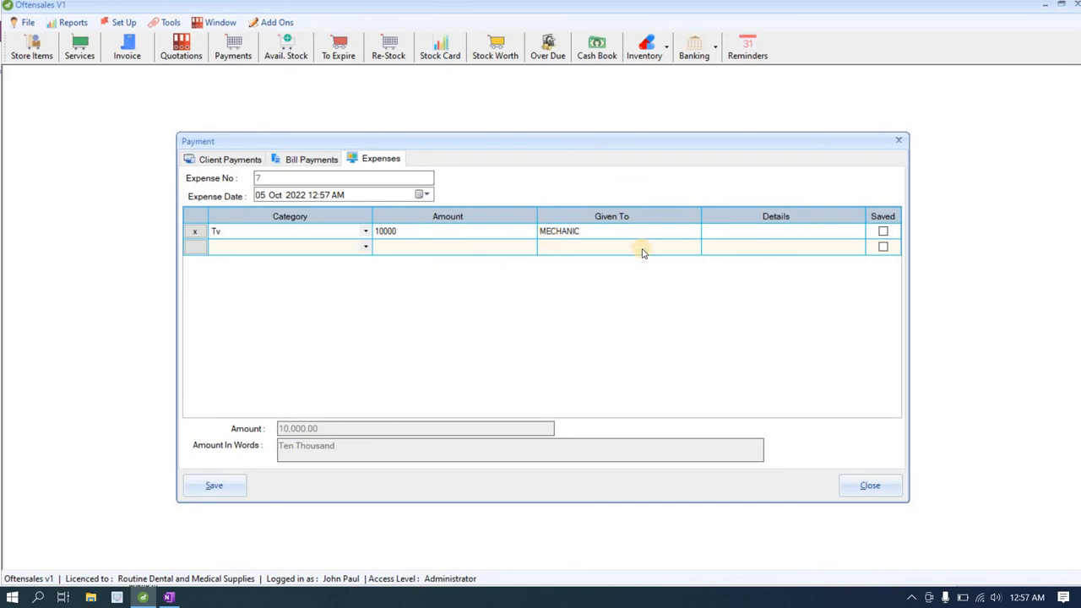
pyautogui.click(715, 233)
pyautogui.click(716, 232)
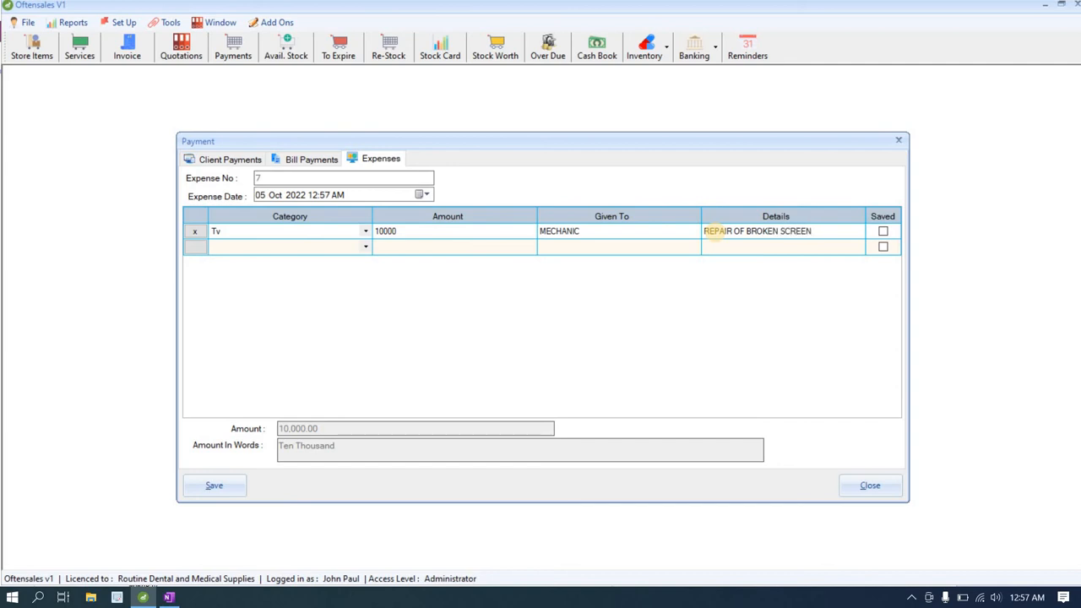
# Step: Save the expense, print its voucher to OneNote, and return to Oftensales
pyautogui.click(221, 485)
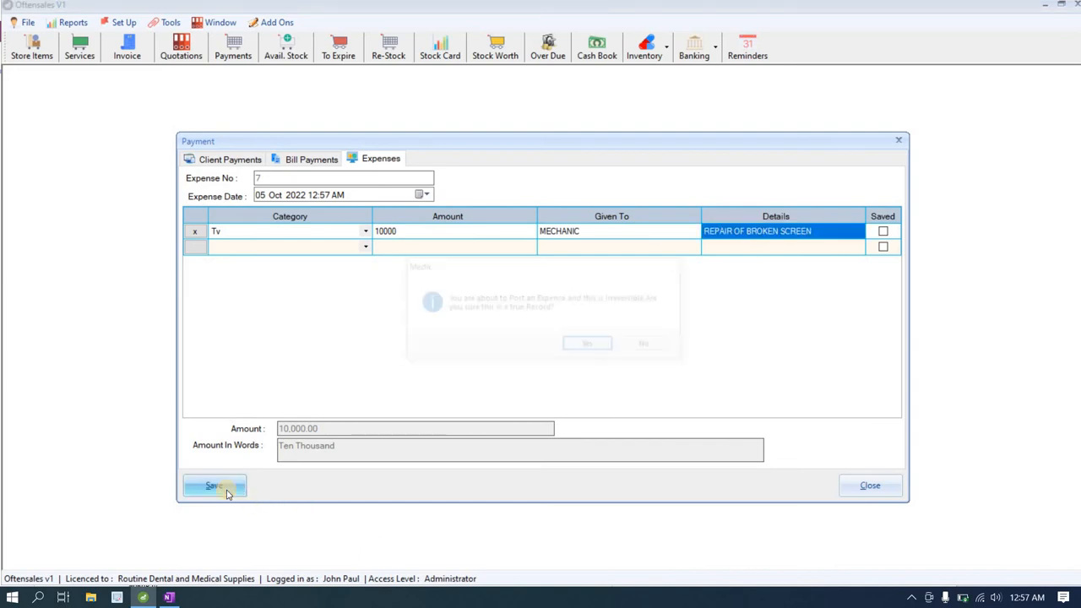
pyautogui.click(585, 345)
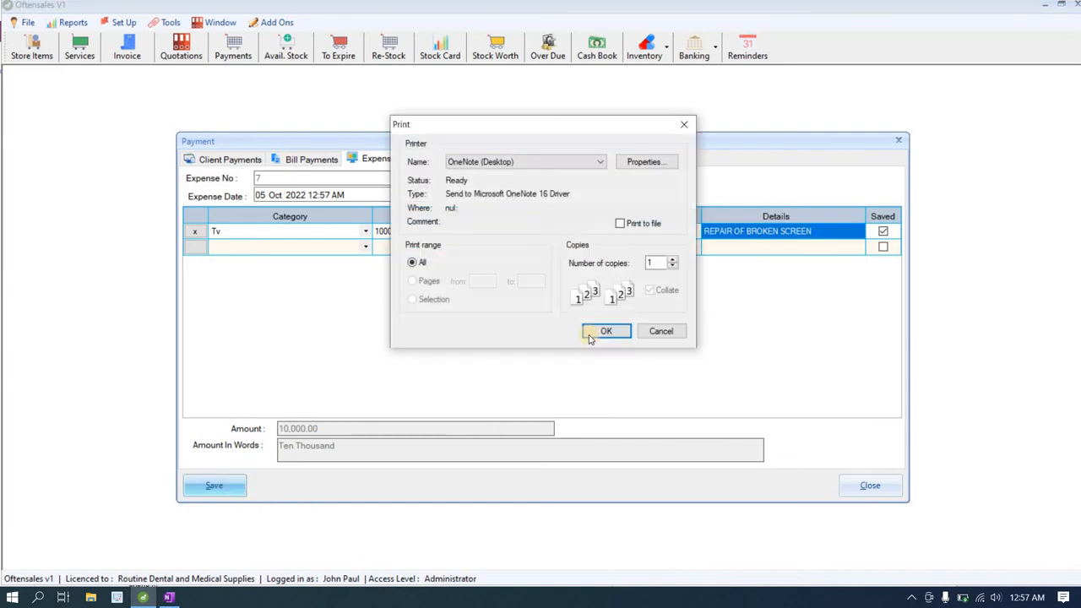
pyautogui.click(601, 330)
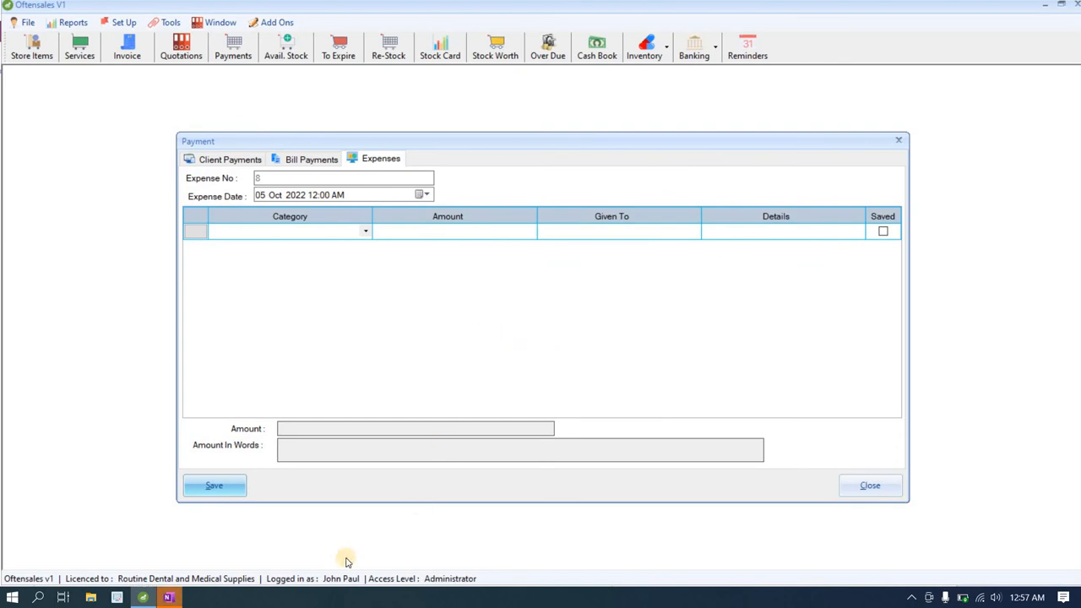
pyautogui.click(168, 597)
pyautogui.scroll(-1, 295, 456)
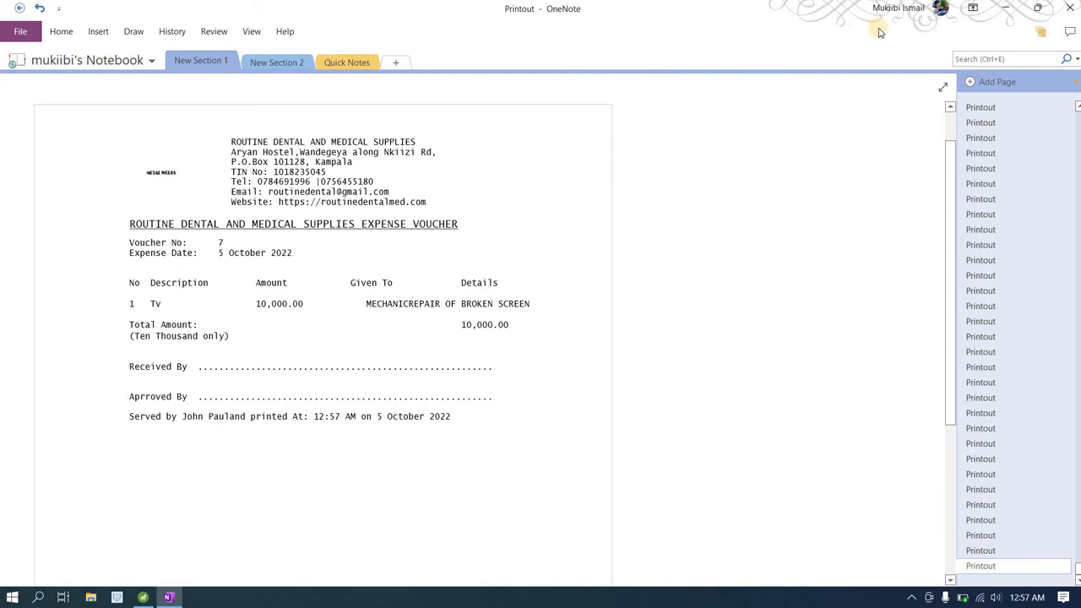
pyautogui.click(1005, 7)
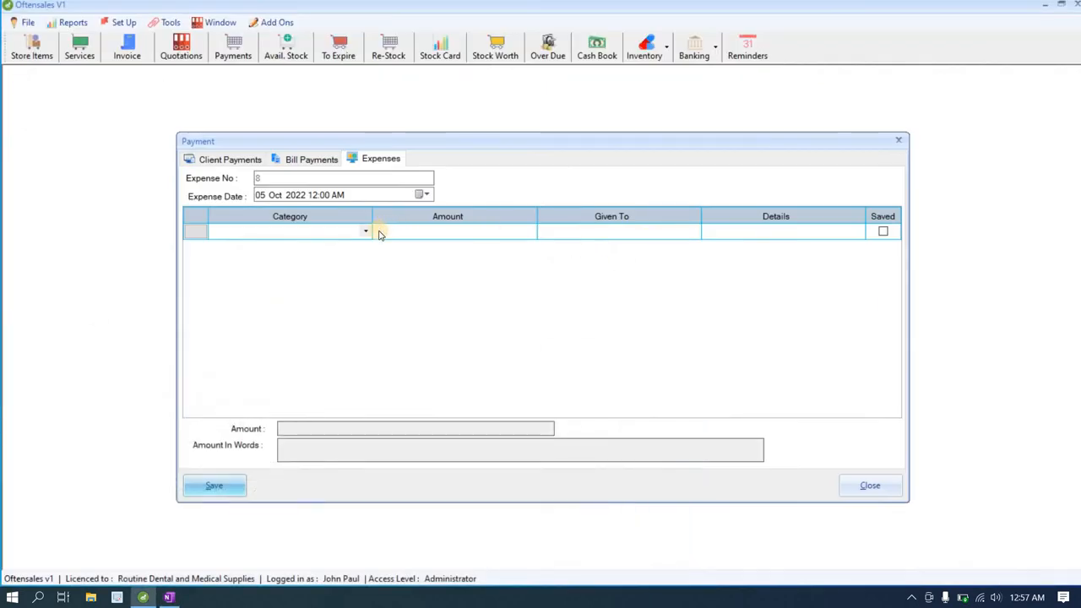
pyautogui.click(368, 234)
# Step: Add Allowance as a new Expenditure entry in the lookup data
pyautogui.click(367, 233)
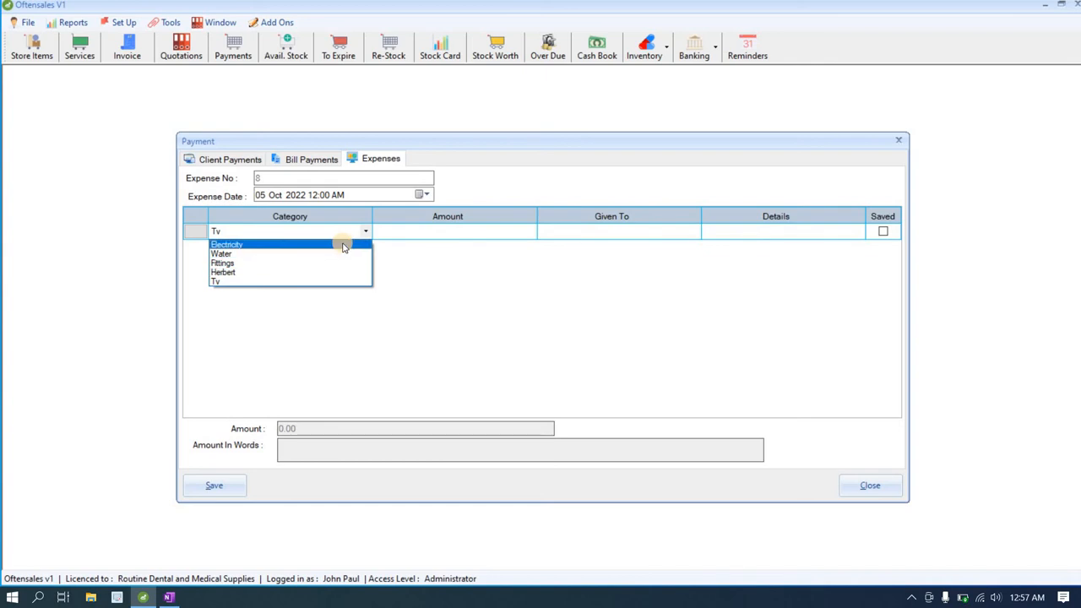
pyautogui.click(165, 24)
pyautogui.click(164, 25)
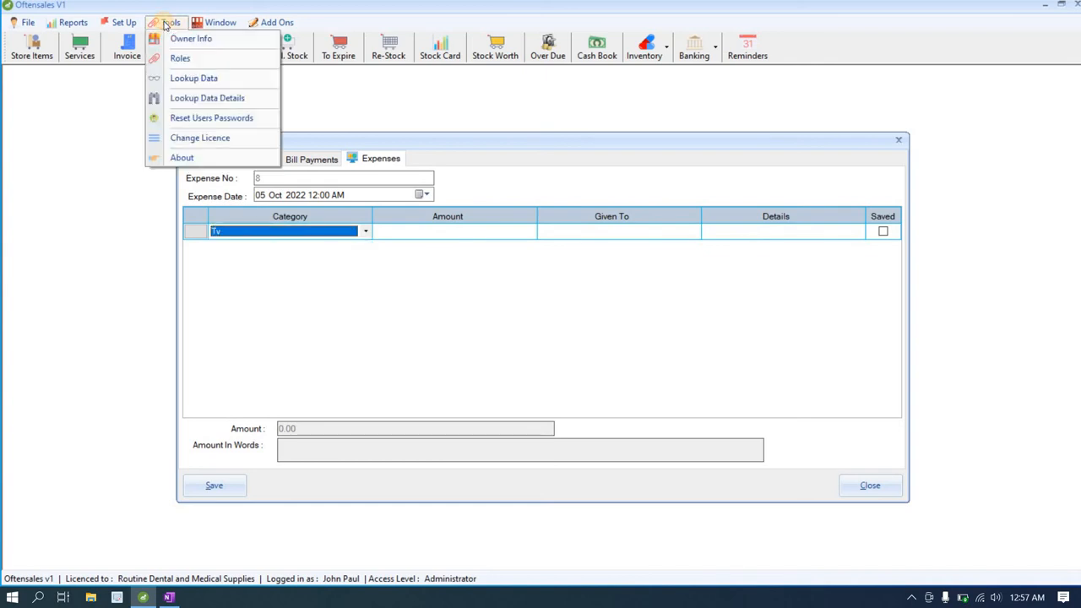
pyautogui.click(174, 78)
pyautogui.click(540, 287)
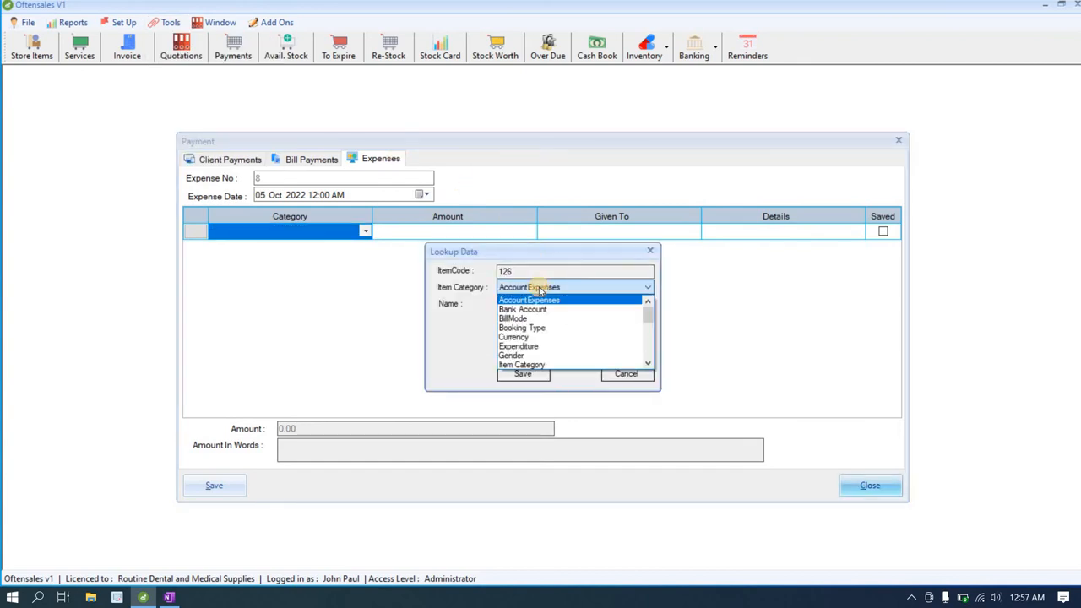
pyautogui.click(527, 347)
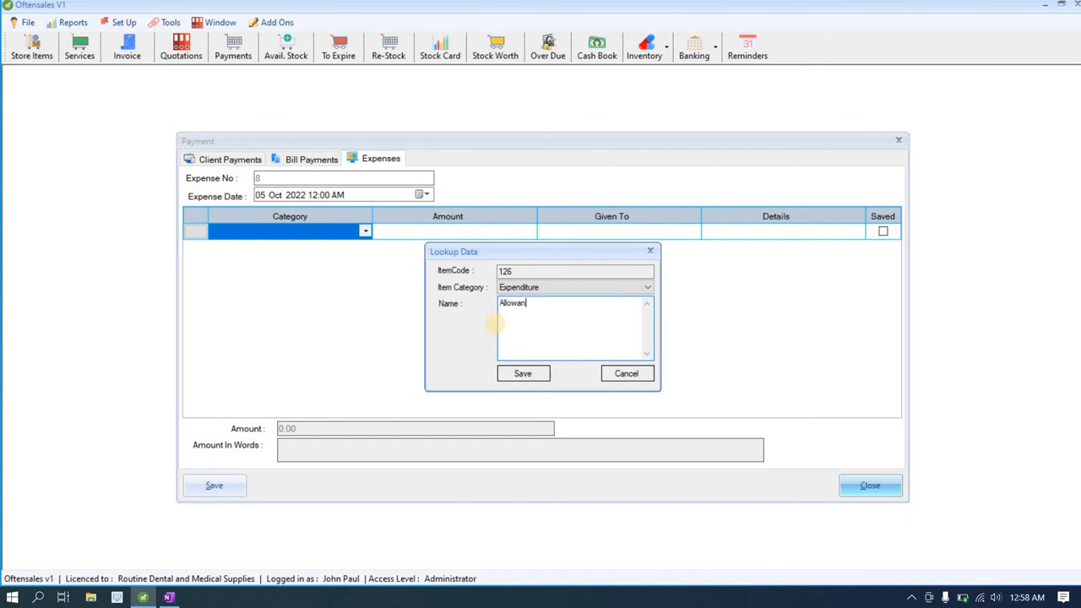
pyautogui.click(534, 373)
pyautogui.click(596, 345)
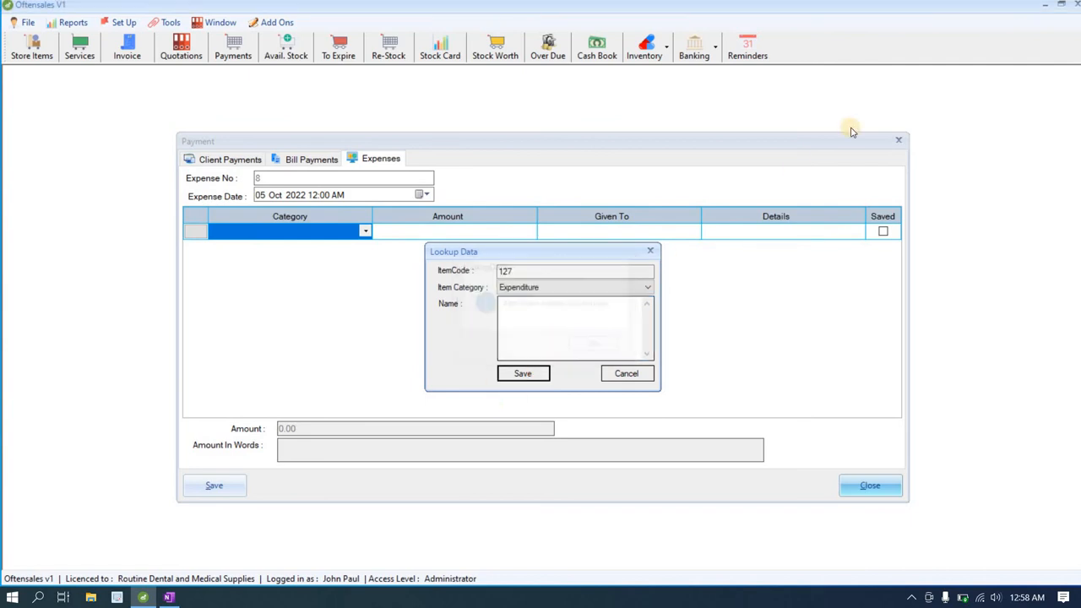
# Step: Choose Allowance as the category on a fresh expense, then close the payment window
pyautogui.click(899, 139)
pyautogui.click(233, 64)
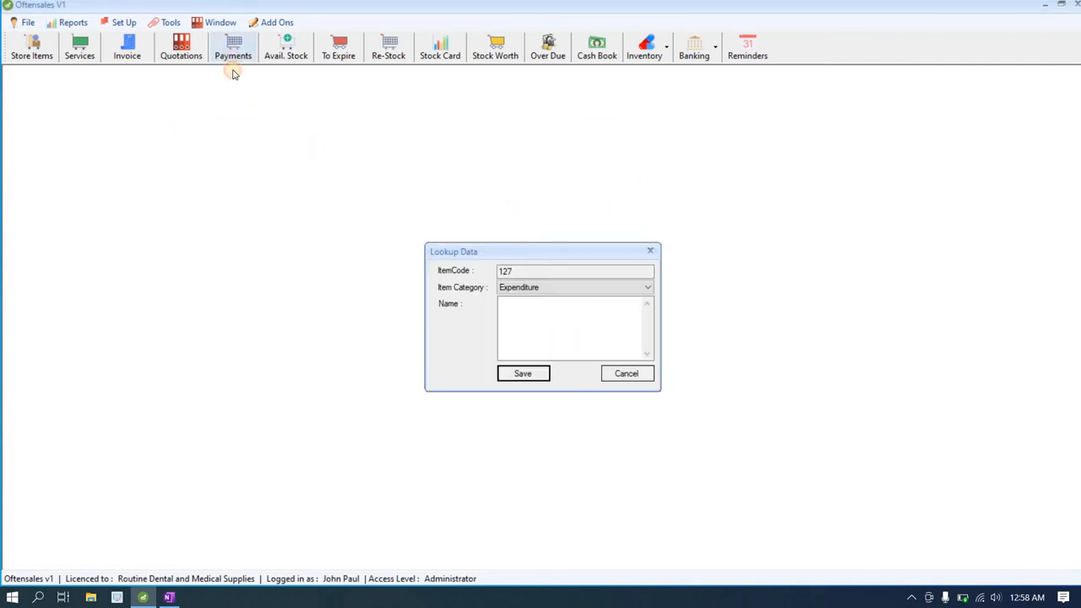
pyautogui.click(377, 159)
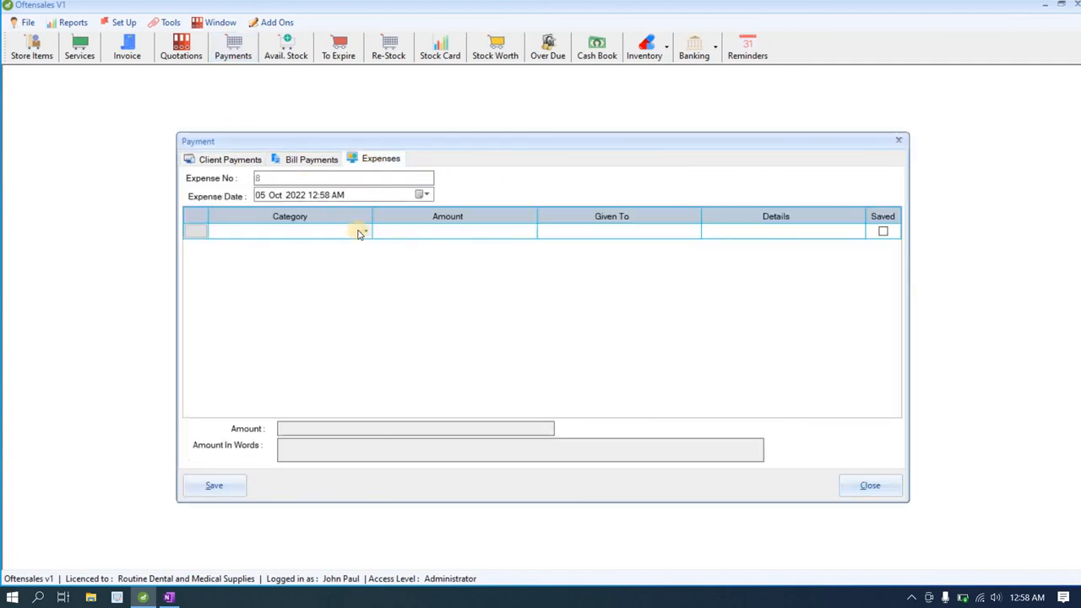
pyautogui.click(366, 232)
pyautogui.click(366, 232)
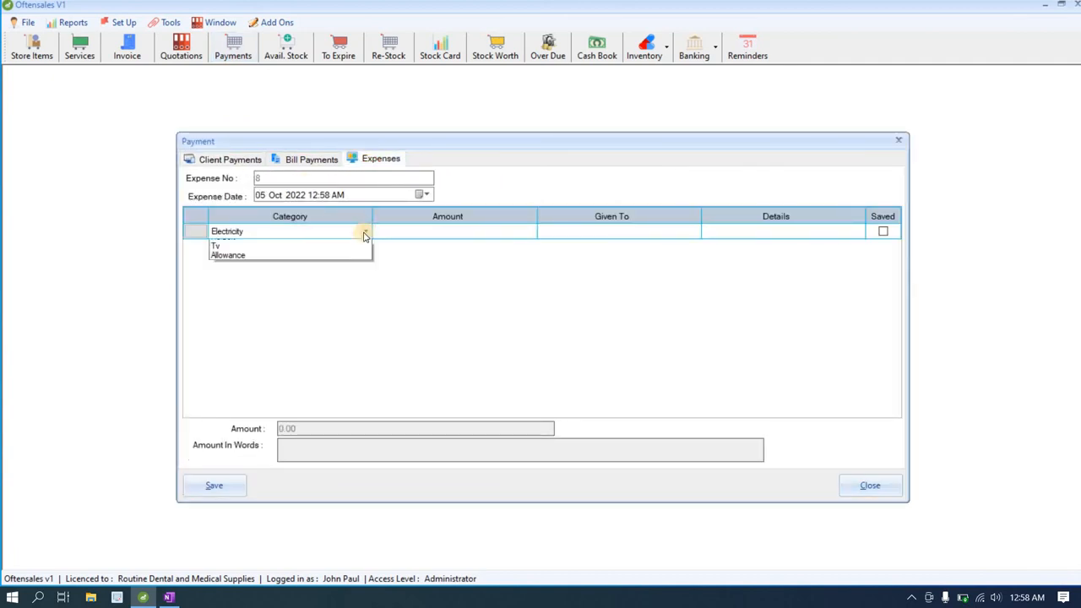
pyautogui.click(267, 287)
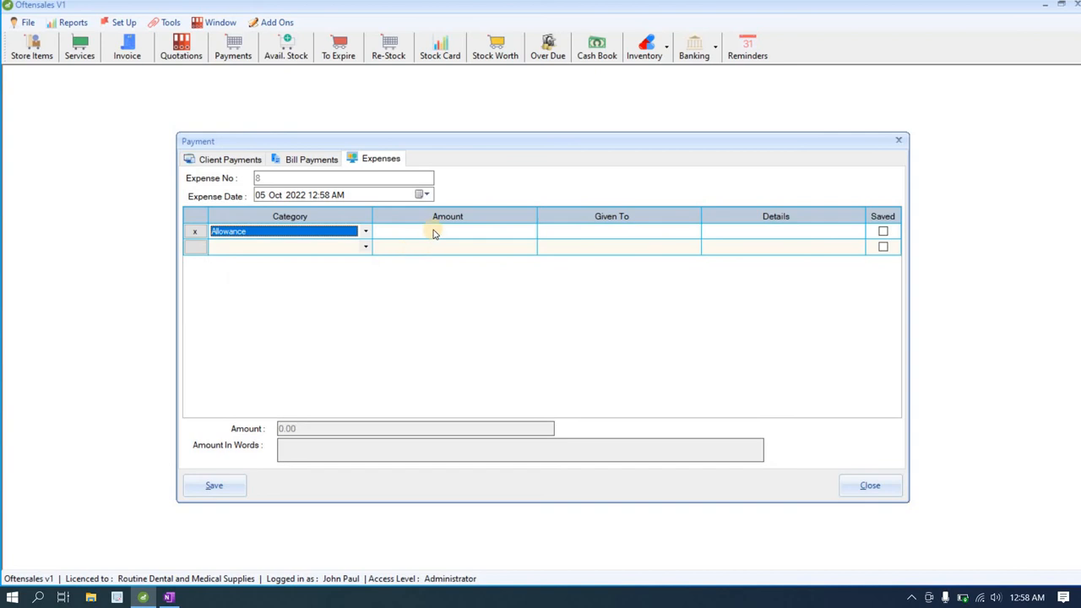
pyautogui.click(896, 141)
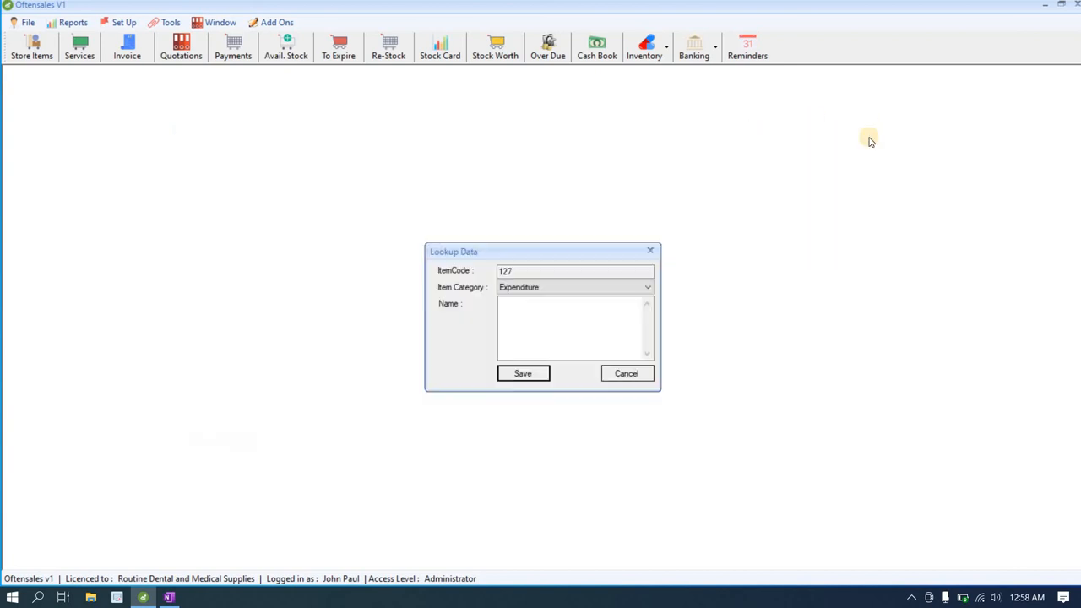
pyautogui.click(606, 57)
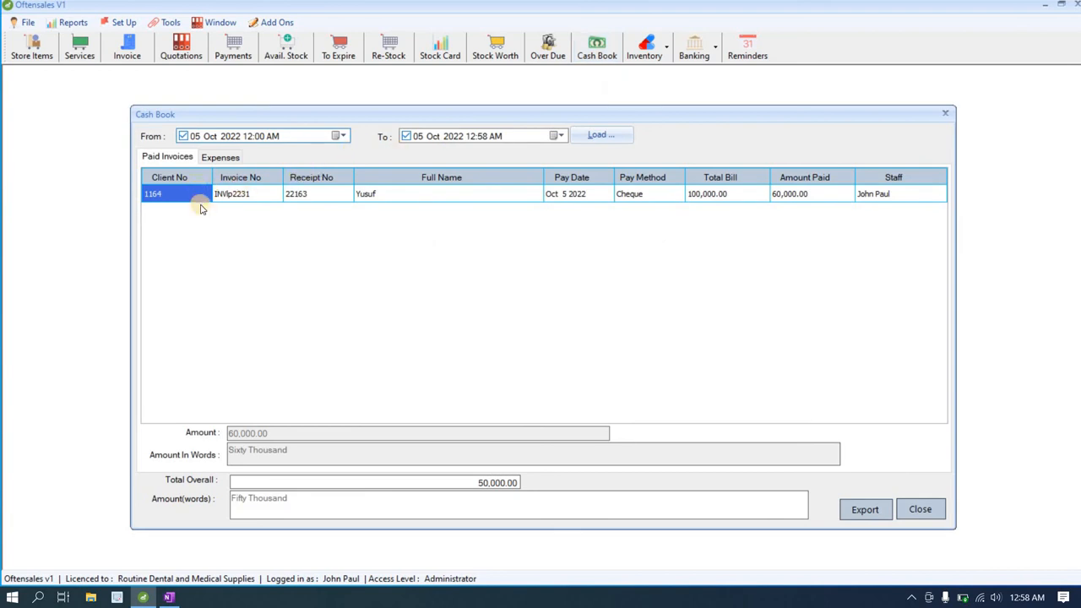
pyautogui.click(709, 195)
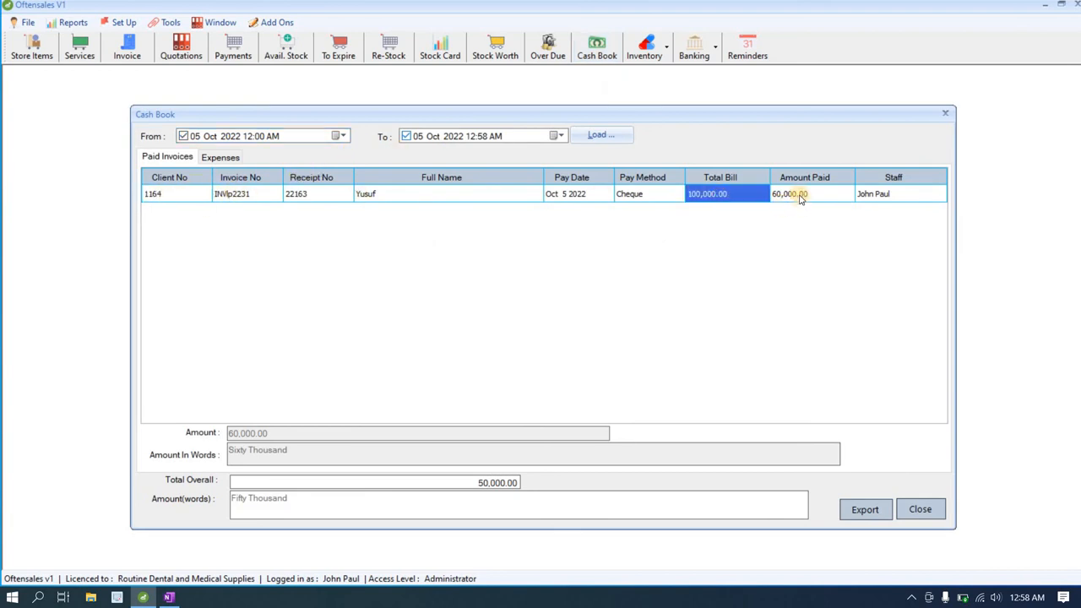
pyautogui.click(799, 195)
pyautogui.click(234, 160)
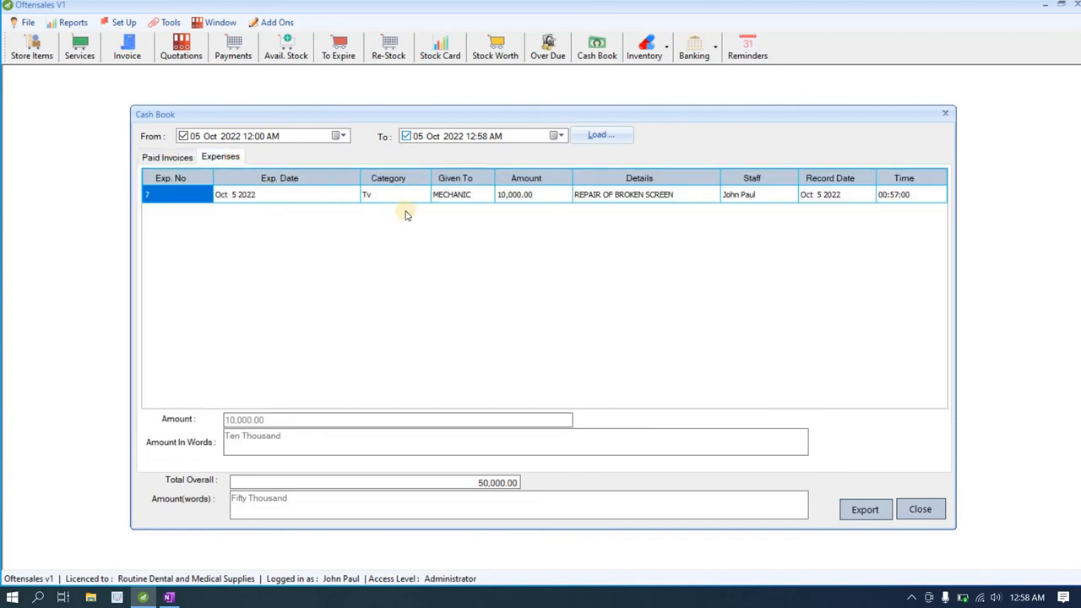
pyautogui.click(503, 195)
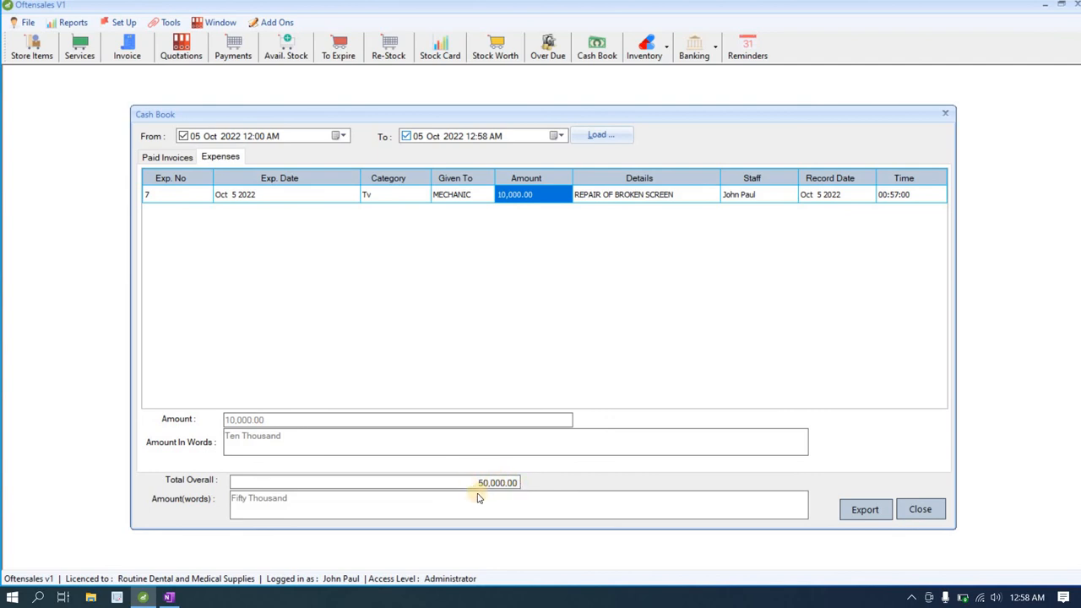
pyautogui.click(920, 510)
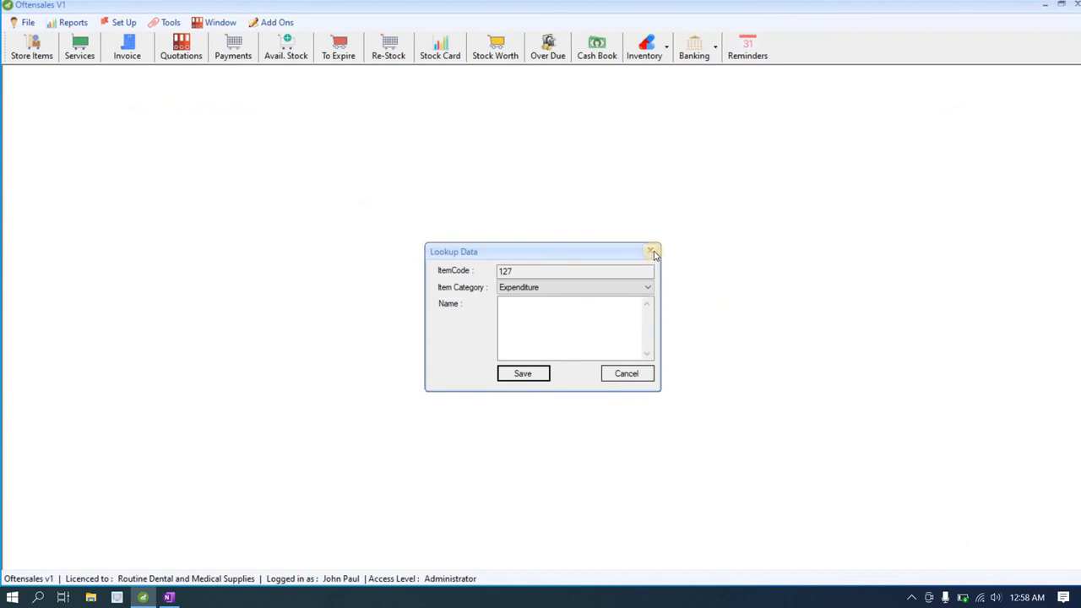
# Step: Start a quotation for Aaron's Dental Clinic with Store as the location
pyautogui.click(653, 252)
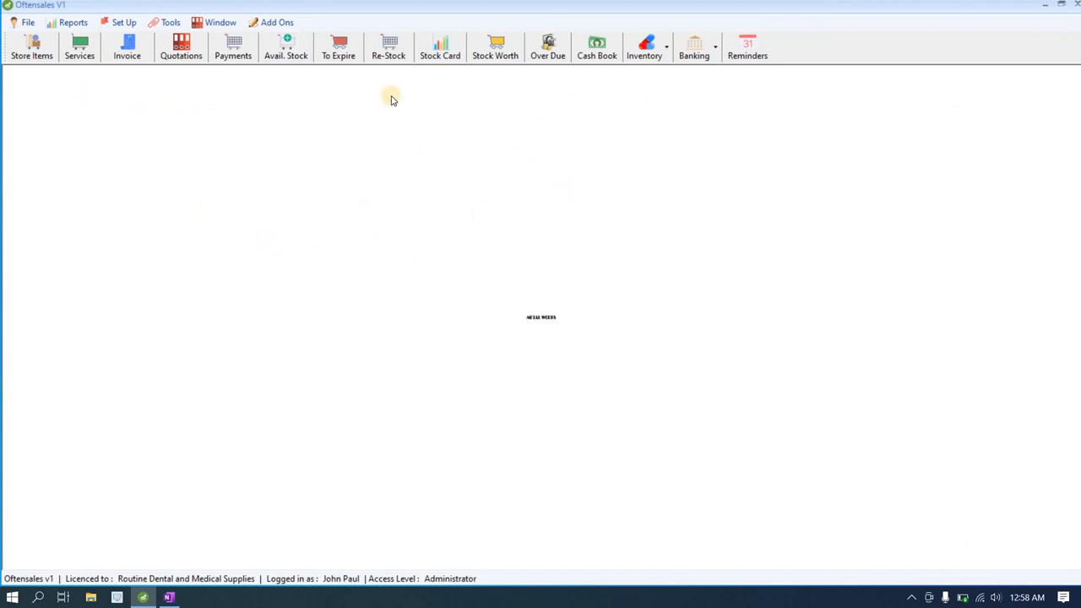
pyautogui.click(191, 49)
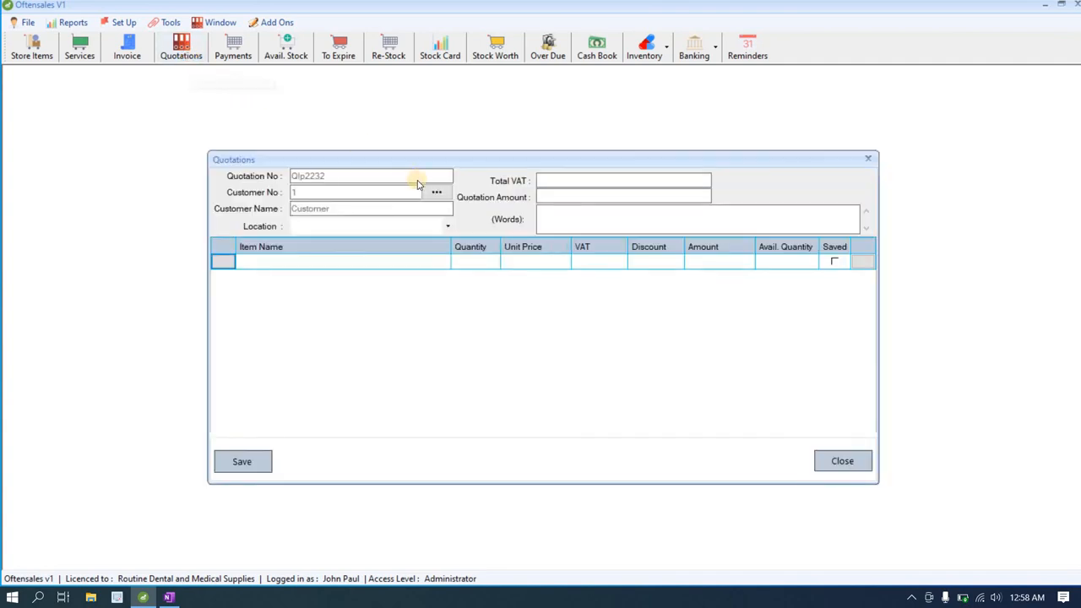
pyautogui.click(438, 193)
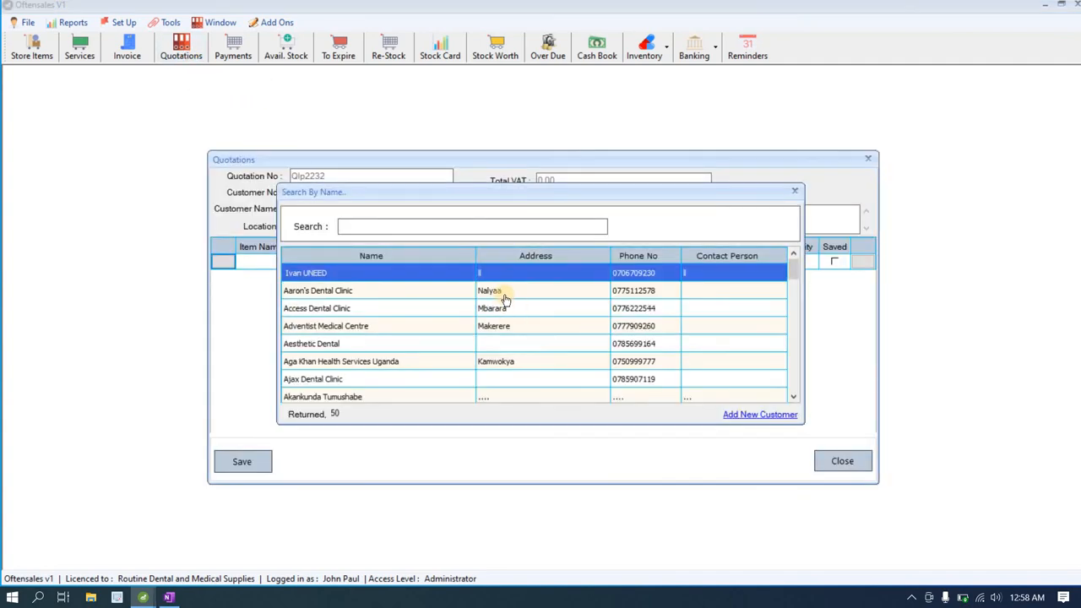
pyautogui.click(504, 292)
pyautogui.doubleClick(504, 295)
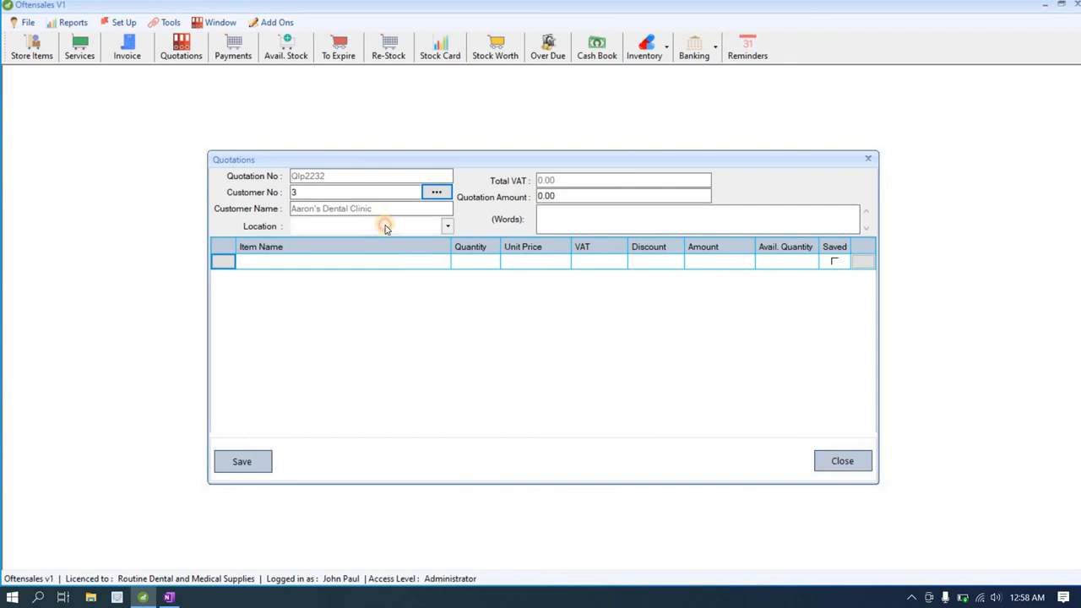
pyautogui.click(382, 225)
pyautogui.click(379, 242)
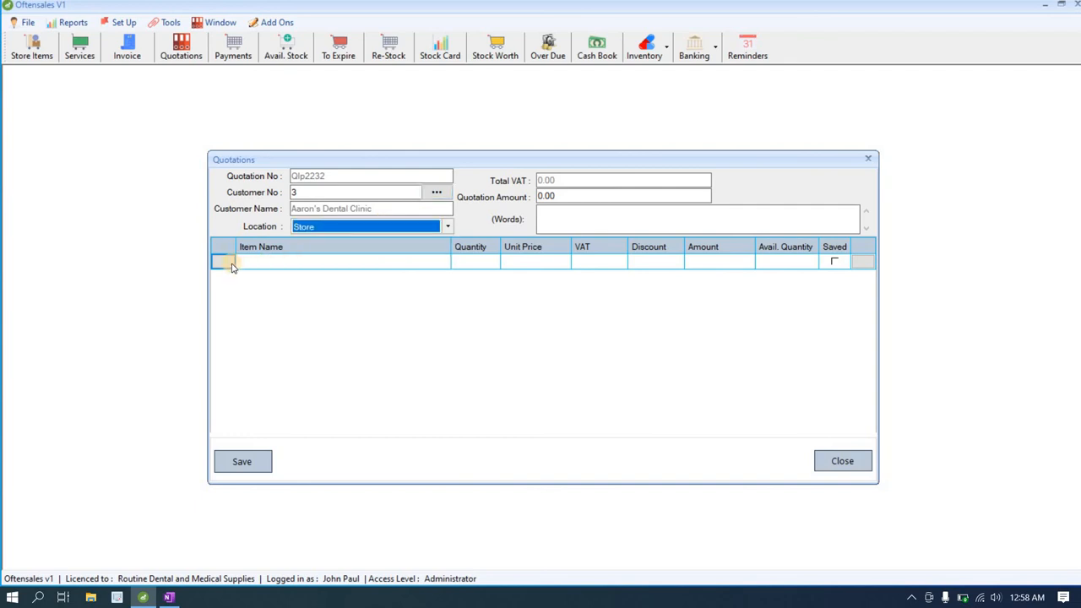
# Step: Add 20 Cotton Wool 24g to the quotation, discarding a mistaken 0.14 Lower Niti Archwire line
pyautogui.doubleClick(270, 262)
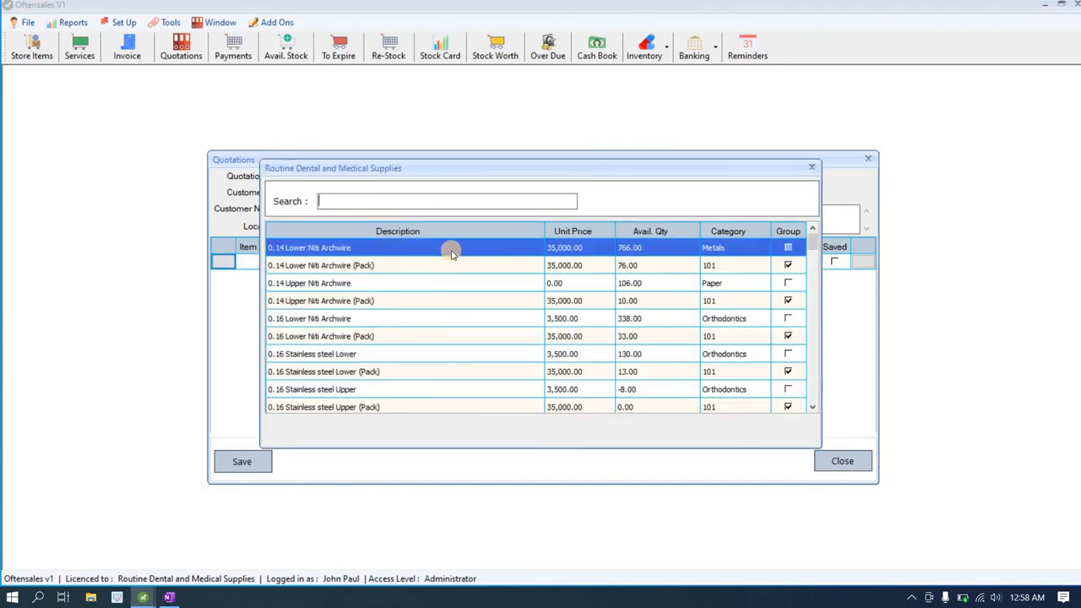
pyautogui.doubleClick(451, 250)
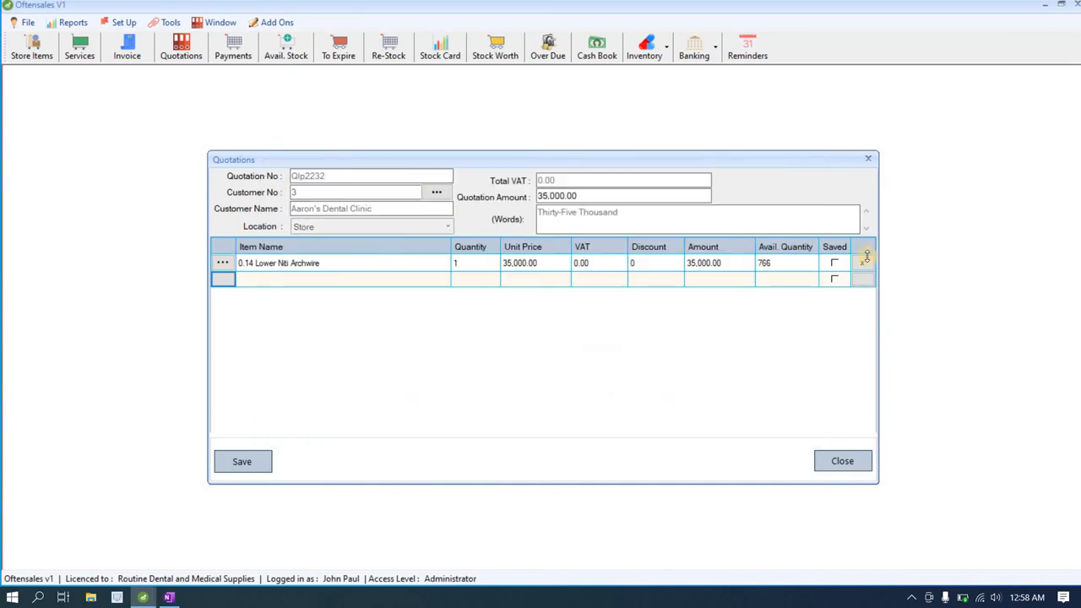
pyautogui.click(858, 265)
pyautogui.click(563, 345)
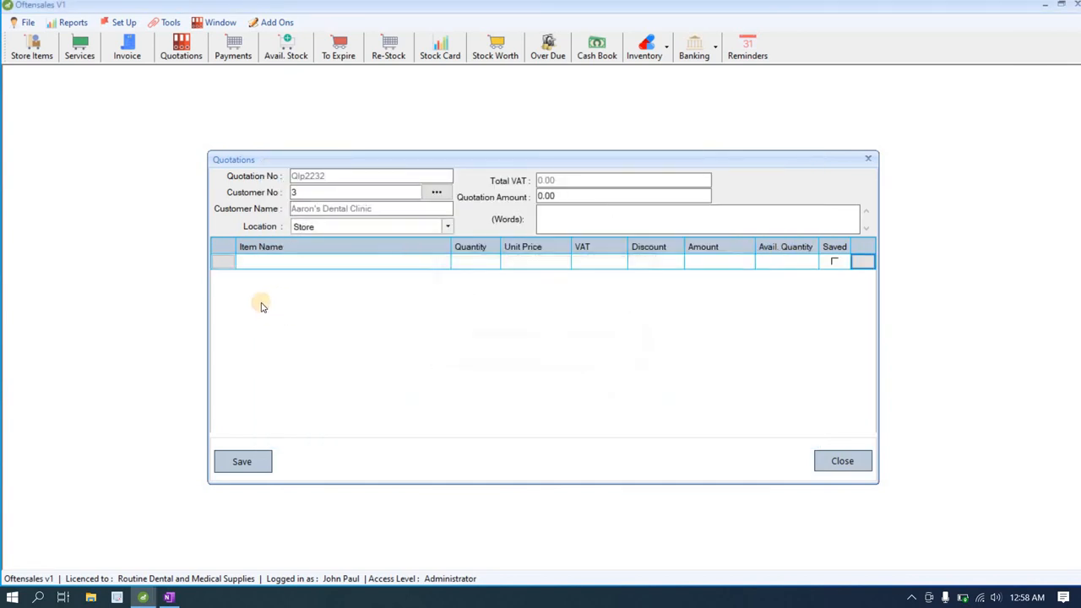
pyautogui.click(380, 258)
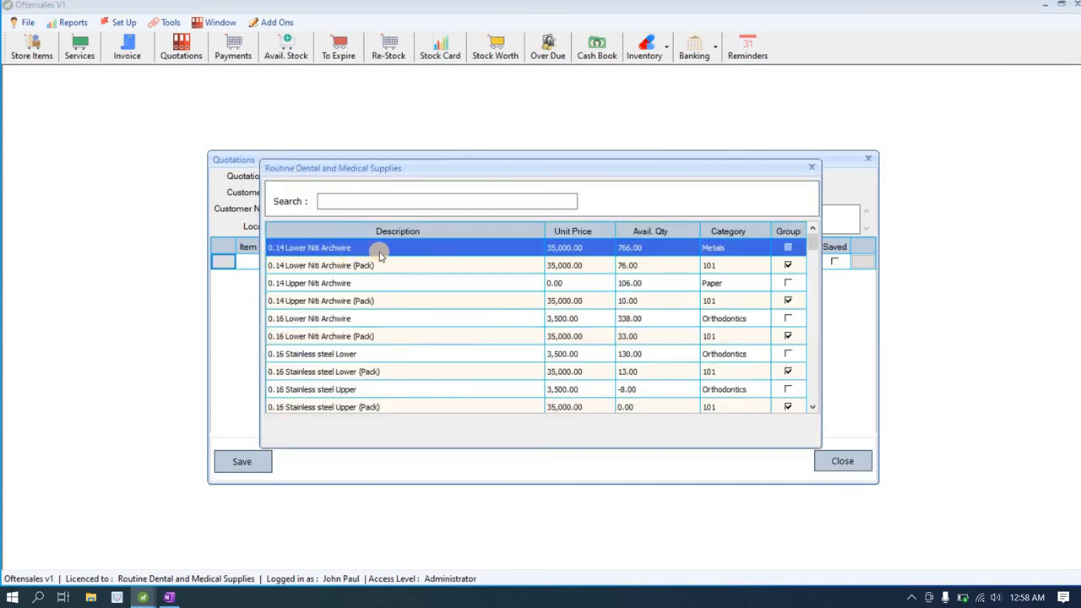
pyautogui.write('cmo')
pyautogui.press('BackSpace')
pyautogui.press('BackSpace')
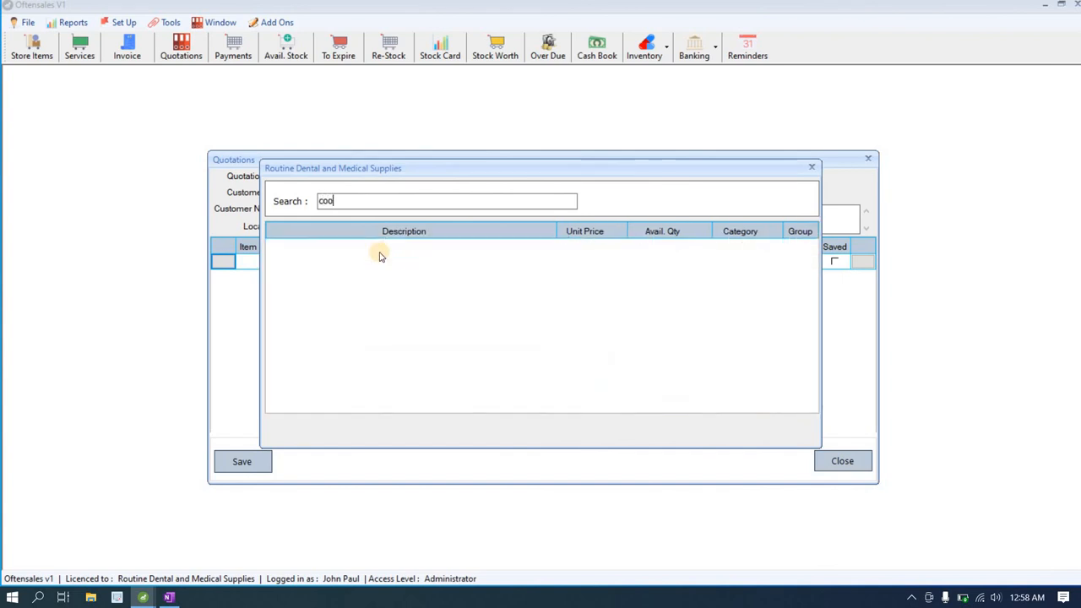
pyautogui.write('ott')
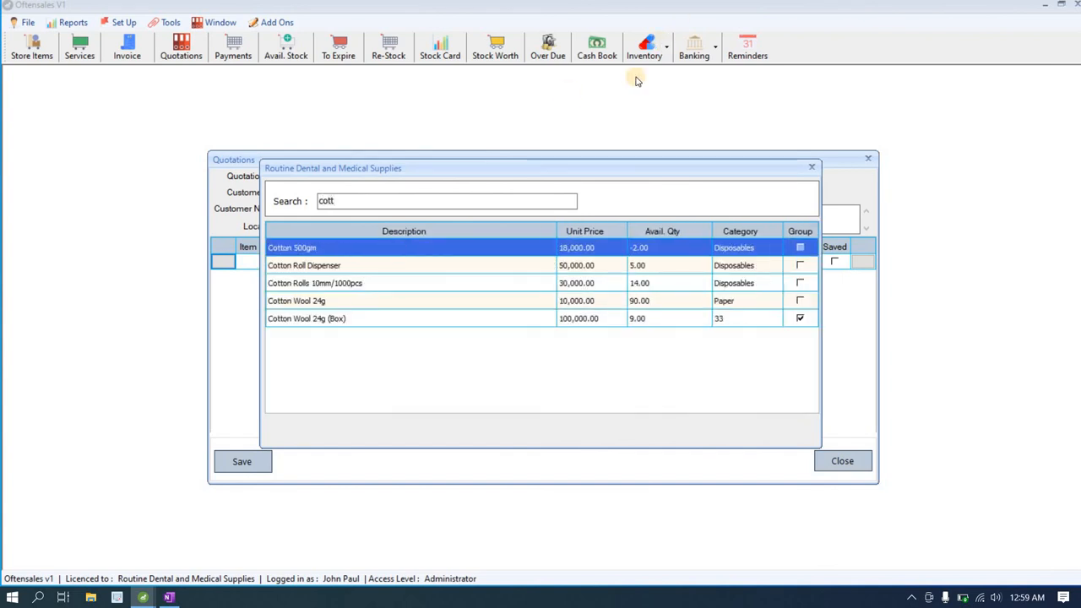
pyautogui.doubleClick(474, 304)
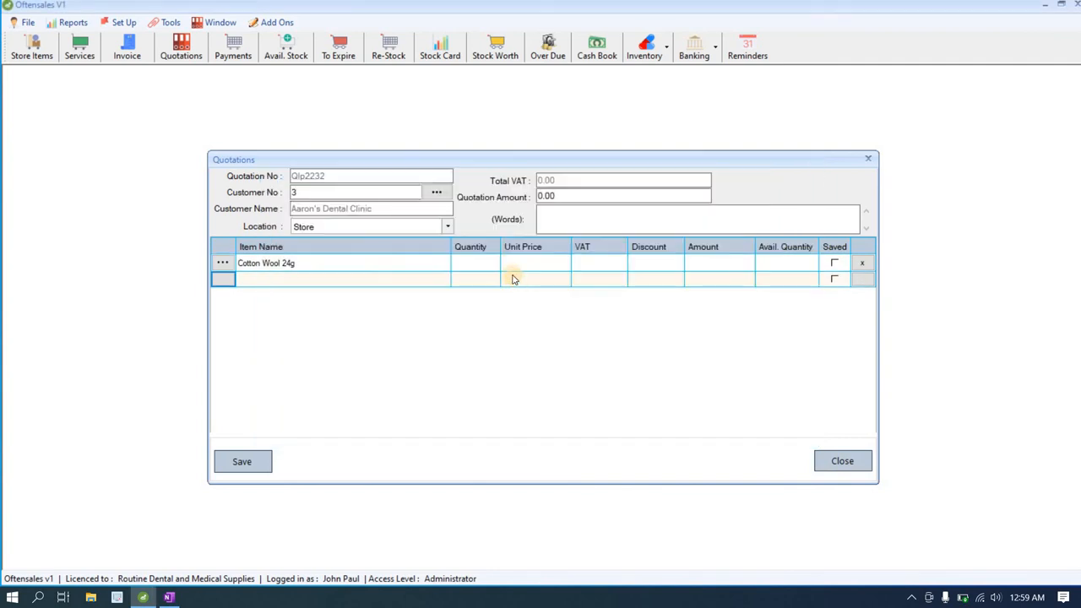
pyautogui.click(487, 267)
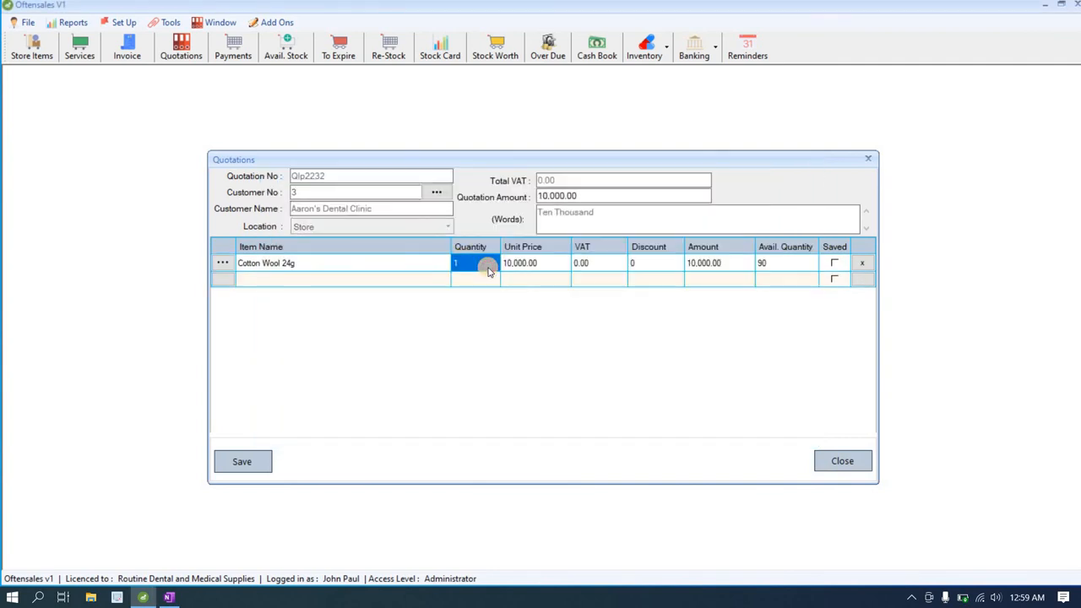
pyautogui.write('20')
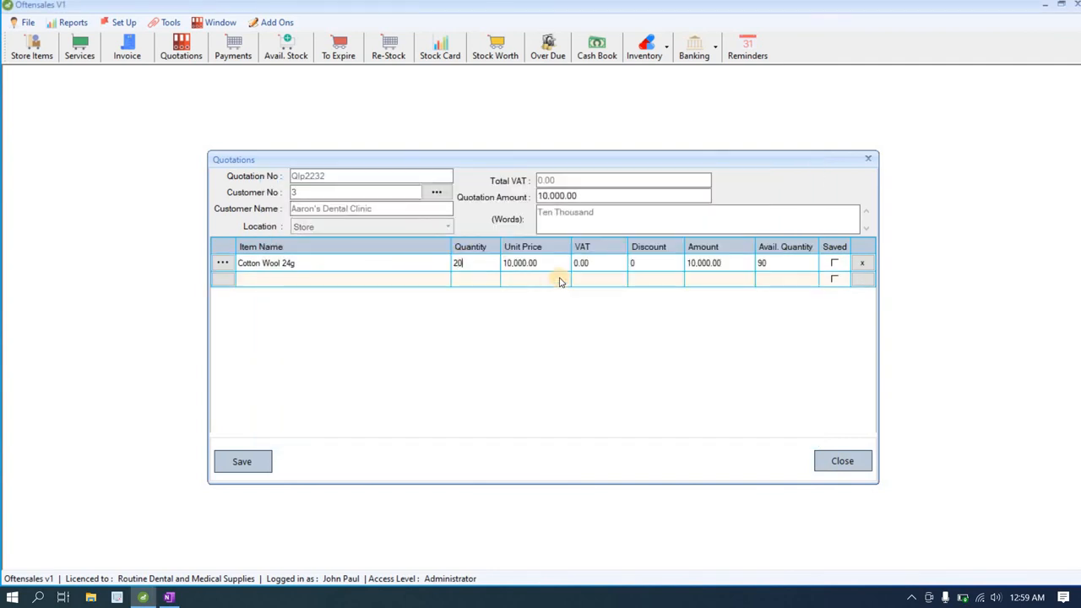
pyautogui.click(556, 268)
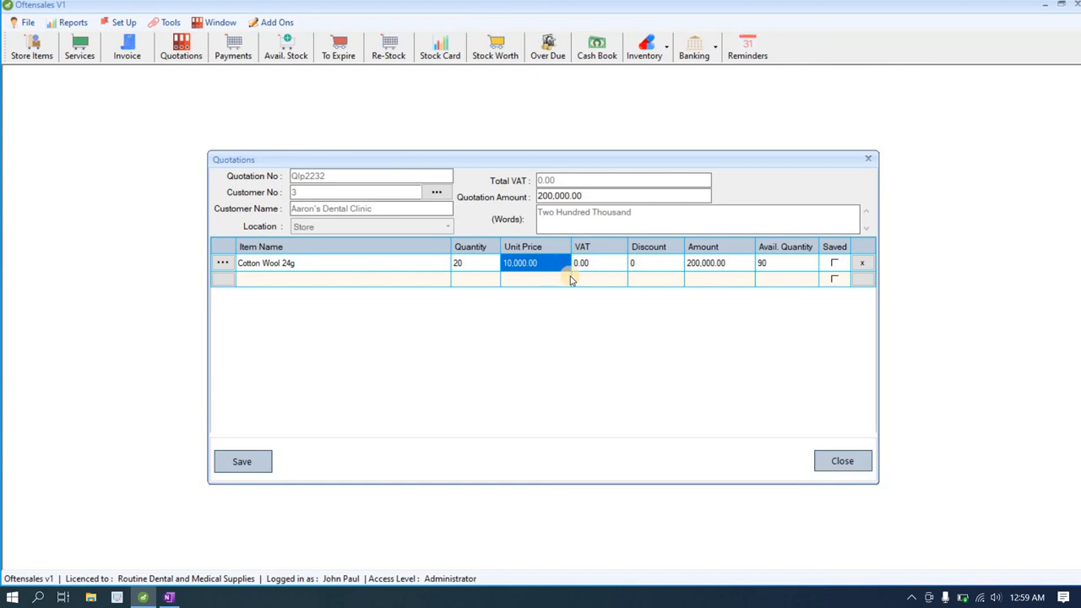
# Step: Save the 200,000.00 quotation and print it to OneNote
pyautogui.click(266, 466)
pyautogui.click(582, 348)
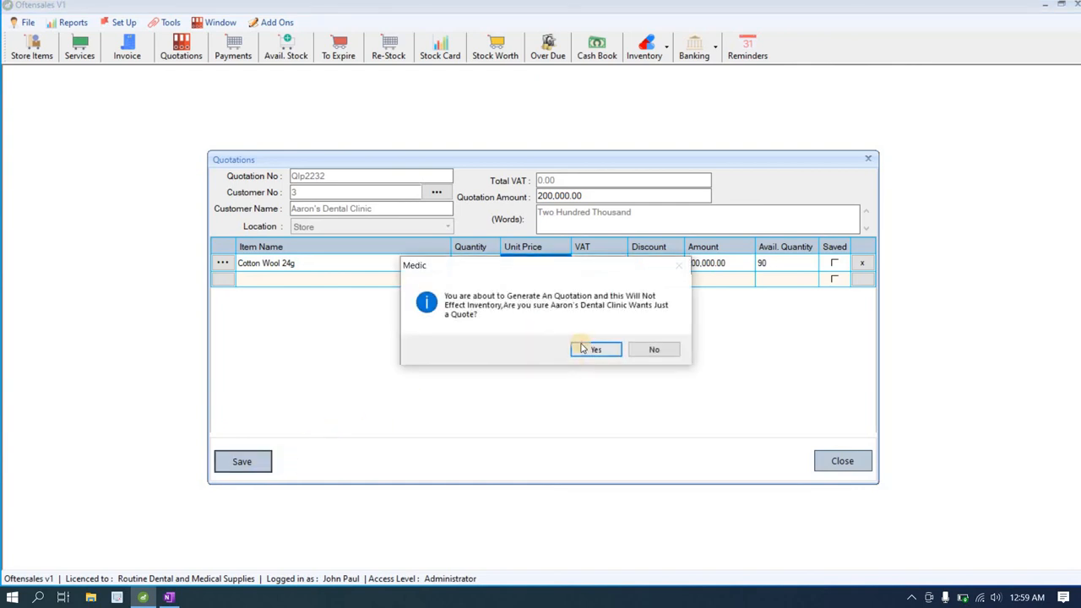
pyautogui.click(602, 331)
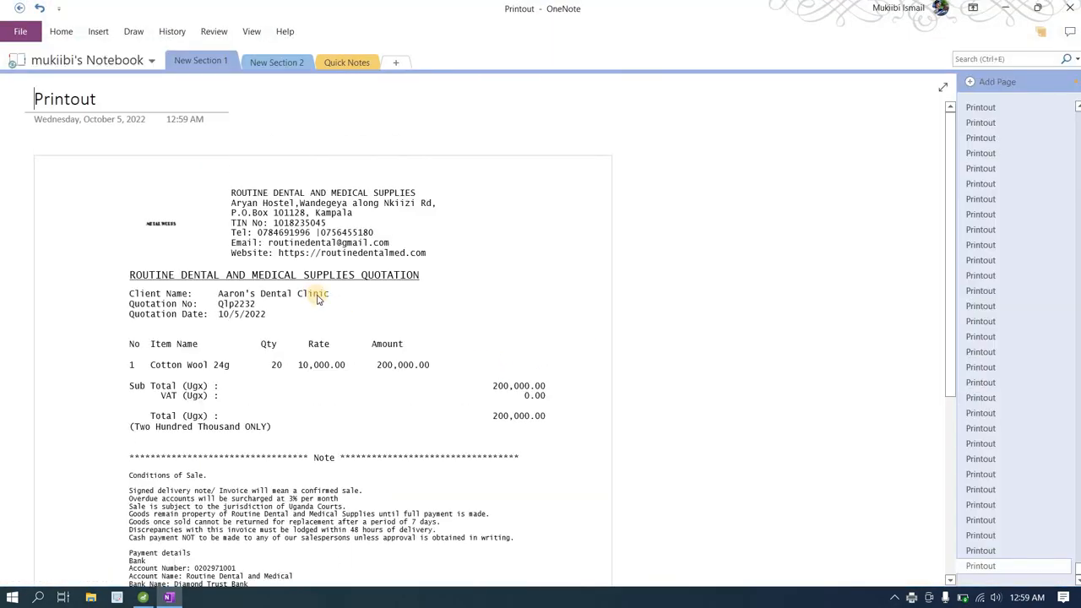
# Step: Scroll through the quotation printout in OneNote, then minimise OneNote
pyautogui.scroll(-4, 318, 299)
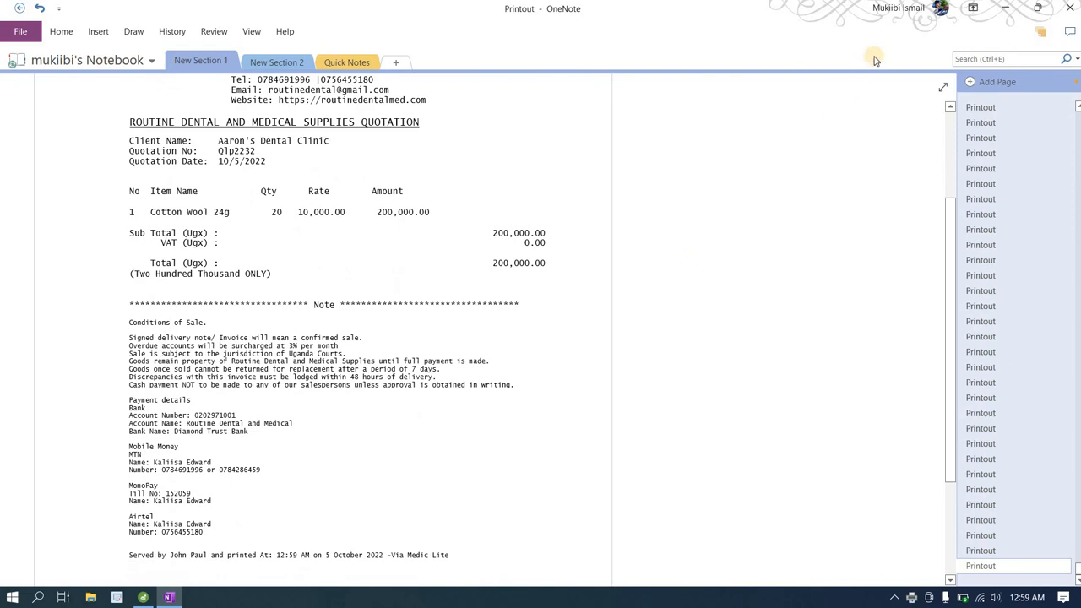
pyautogui.click(1003, 11)
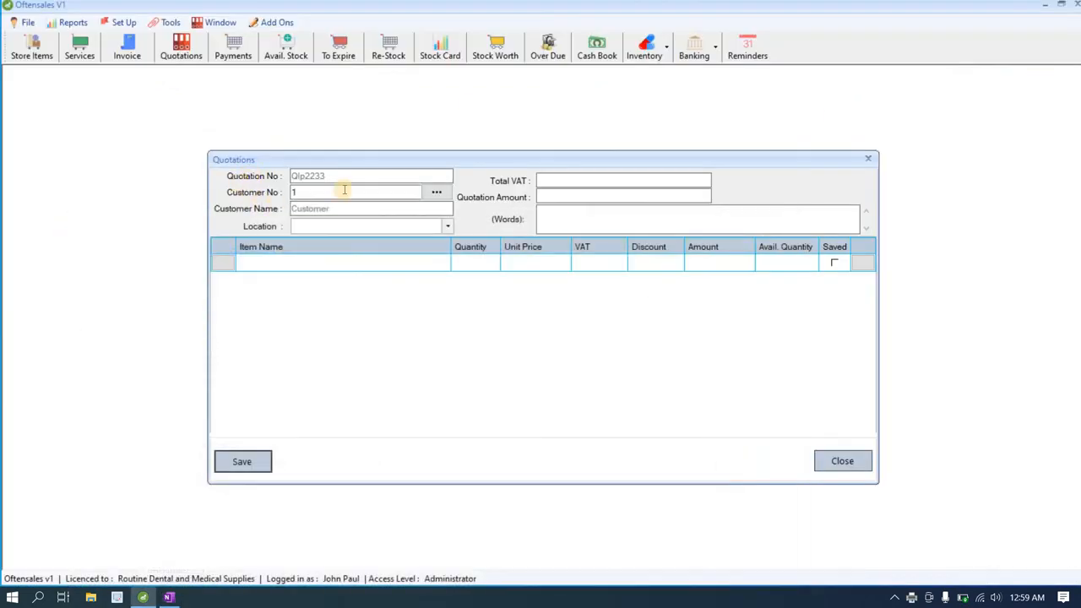
# Step: Start a new invoice and load the Aaron's Dental Clinic quote with 20 Cotton Wool 24g
pyautogui.click(866, 161)
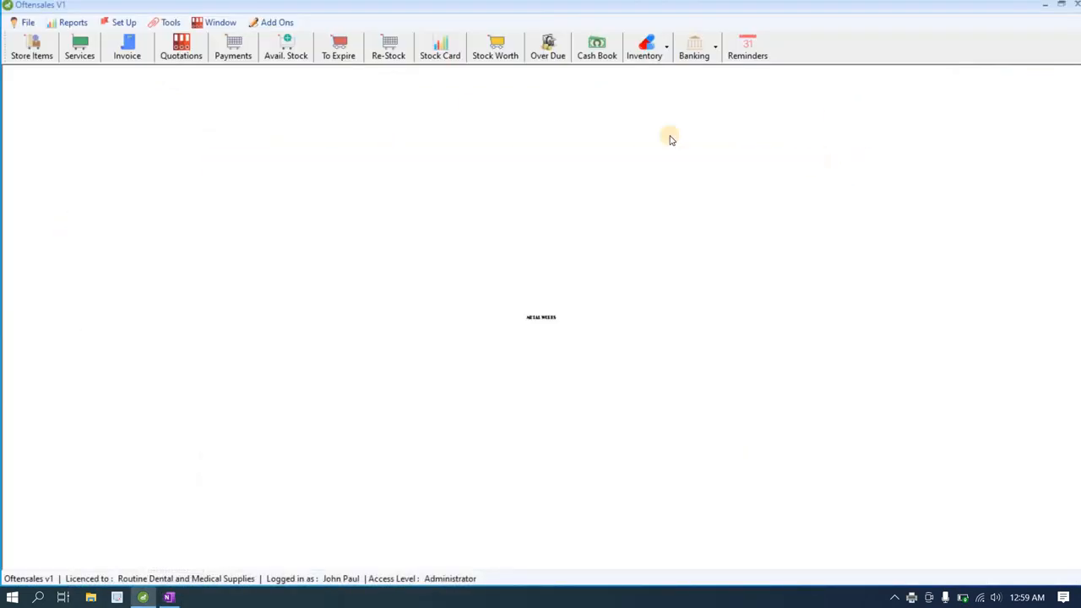
pyautogui.click(137, 58)
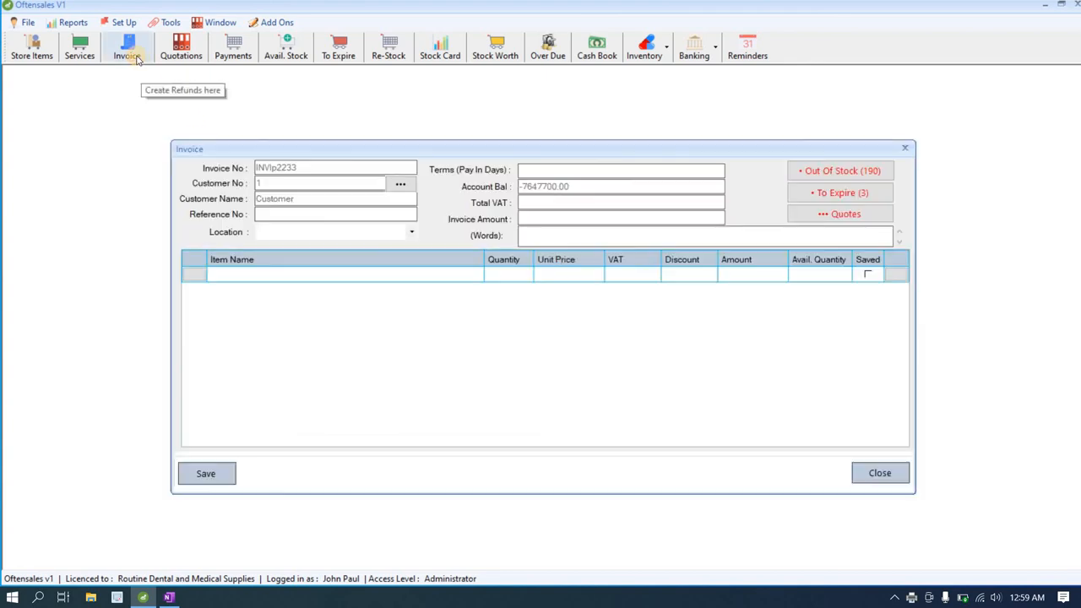
pyautogui.click(805, 215)
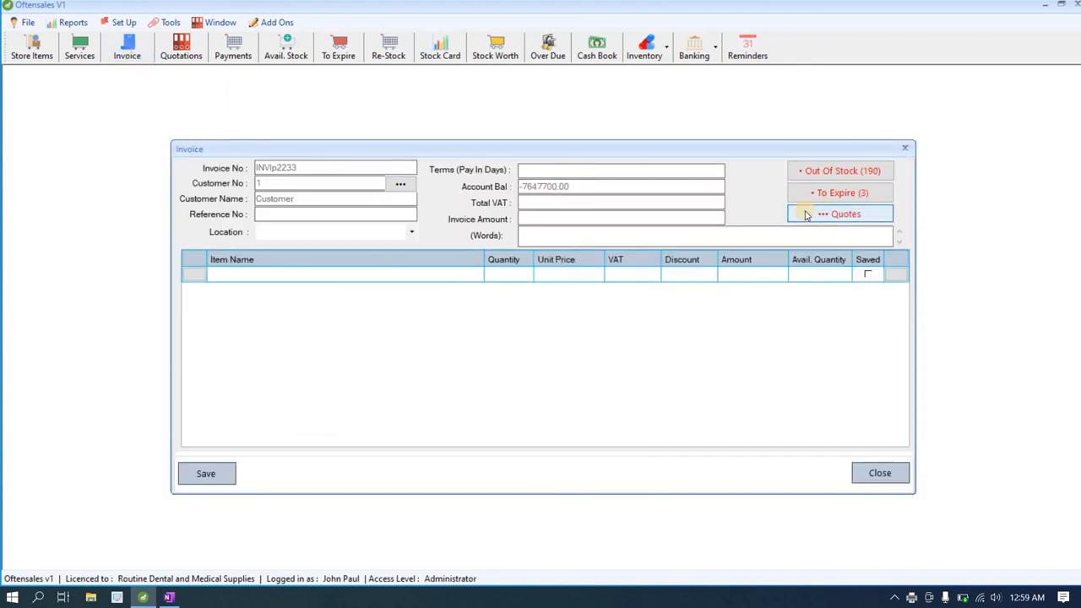
pyautogui.click(511, 256)
pyautogui.doubleClick(511, 257)
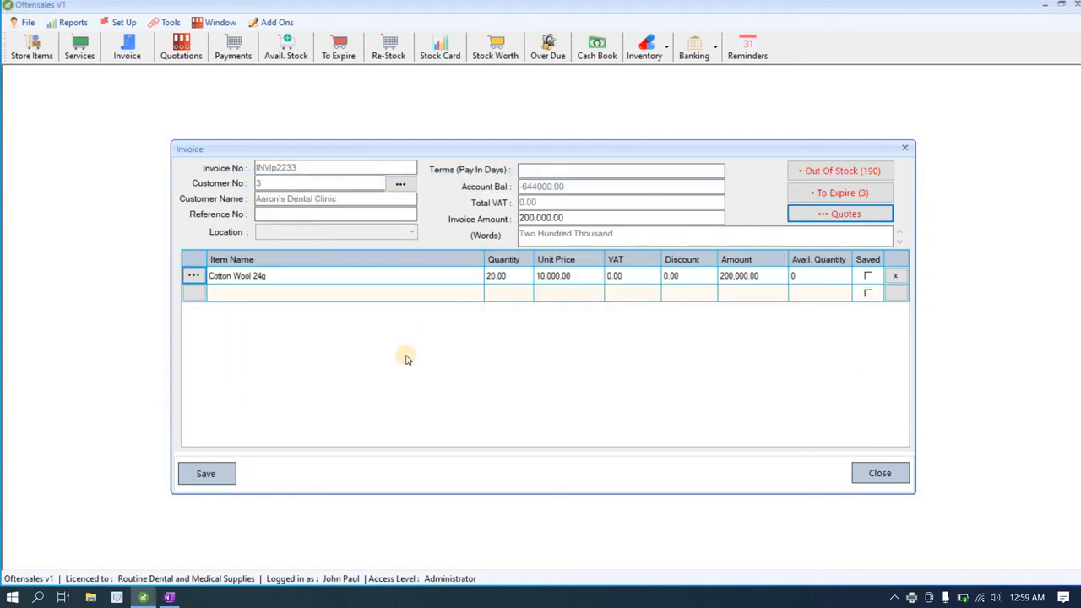
pyautogui.click(527, 170)
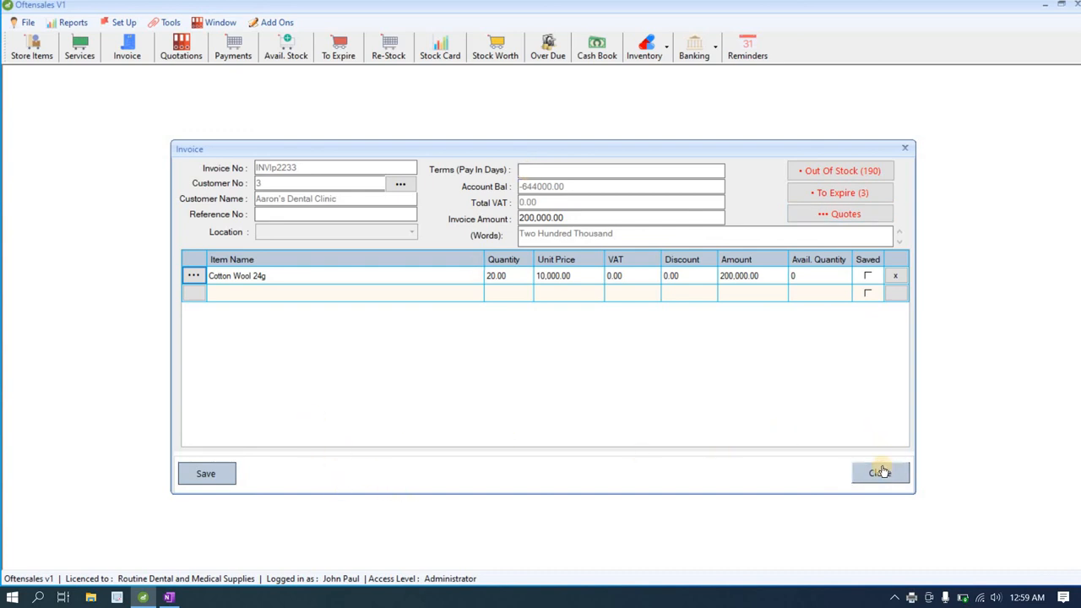
pyautogui.click(190, 298)
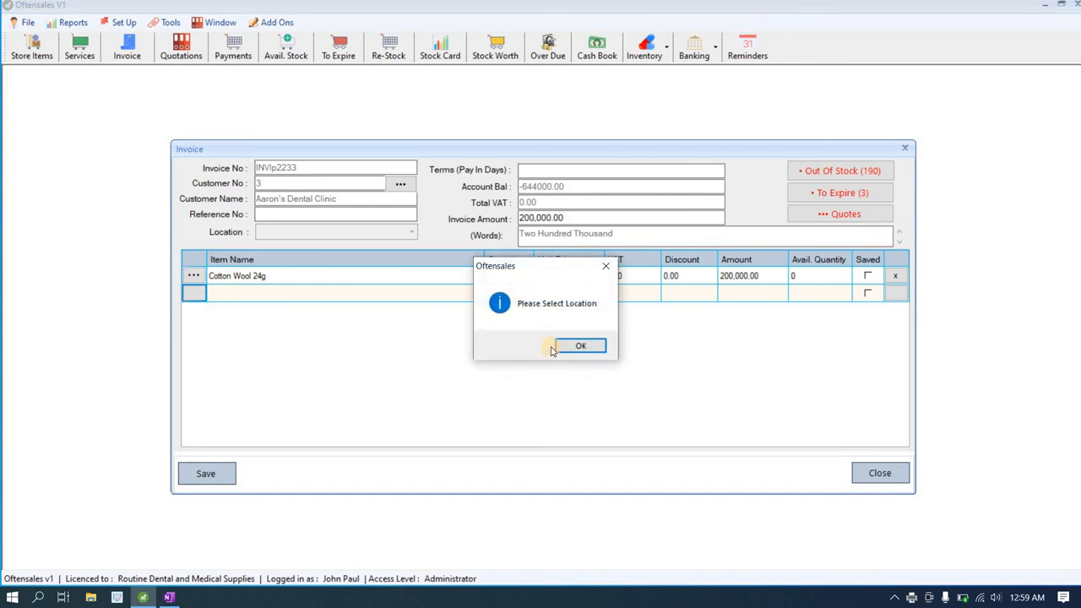
# Step: Remove the Cotton Wool 24g line and set the invoice location to Store
pyautogui.click(569, 347)
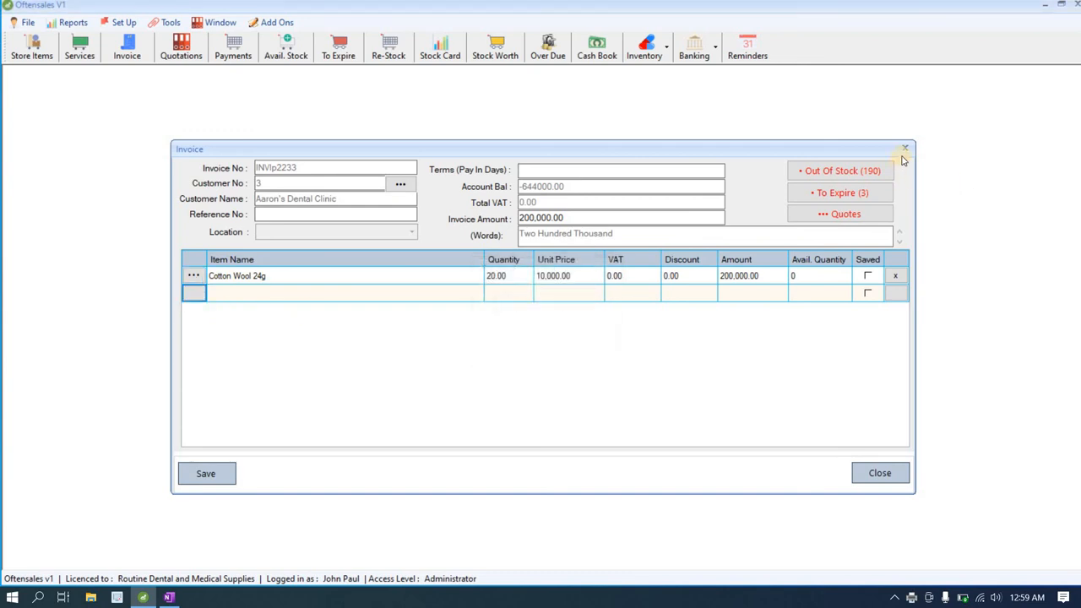
pyautogui.click(896, 276)
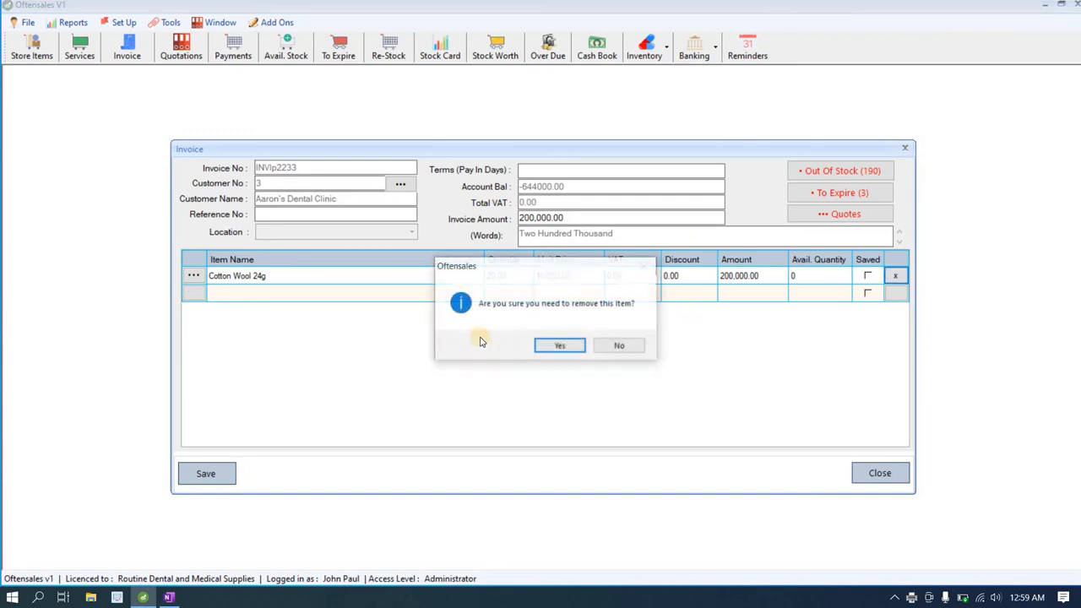
pyautogui.click(544, 344)
pyautogui.click(395, 233)
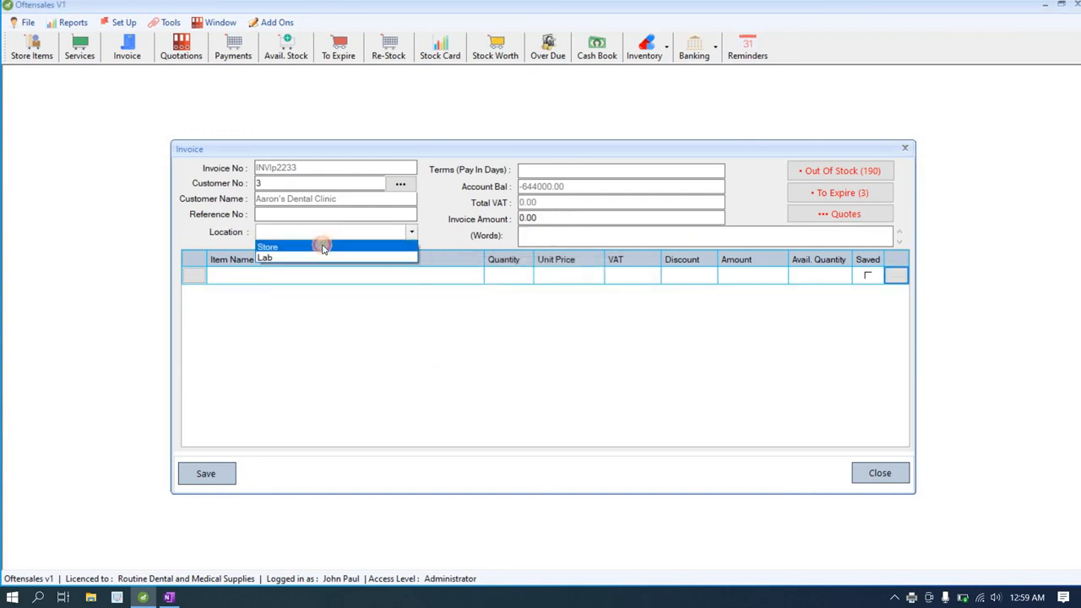
pyautogui.click(330, 244)
# Step: Add Closed coil springs and 0.16 Stainless steel Lower lines, then delete both
pyautogui.click(192, 279)
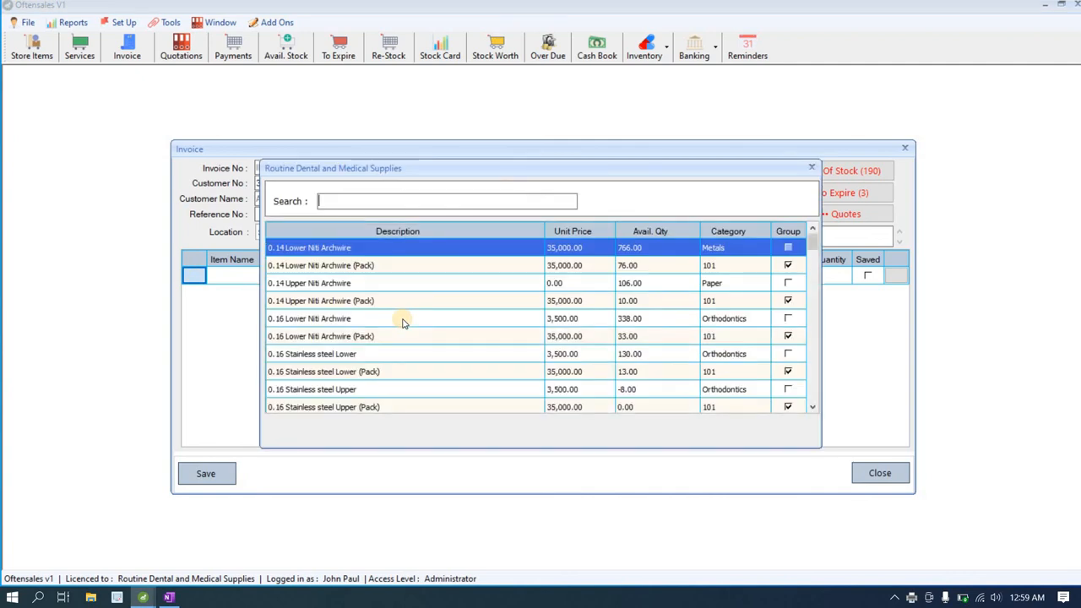
pyautogui.write('coo')
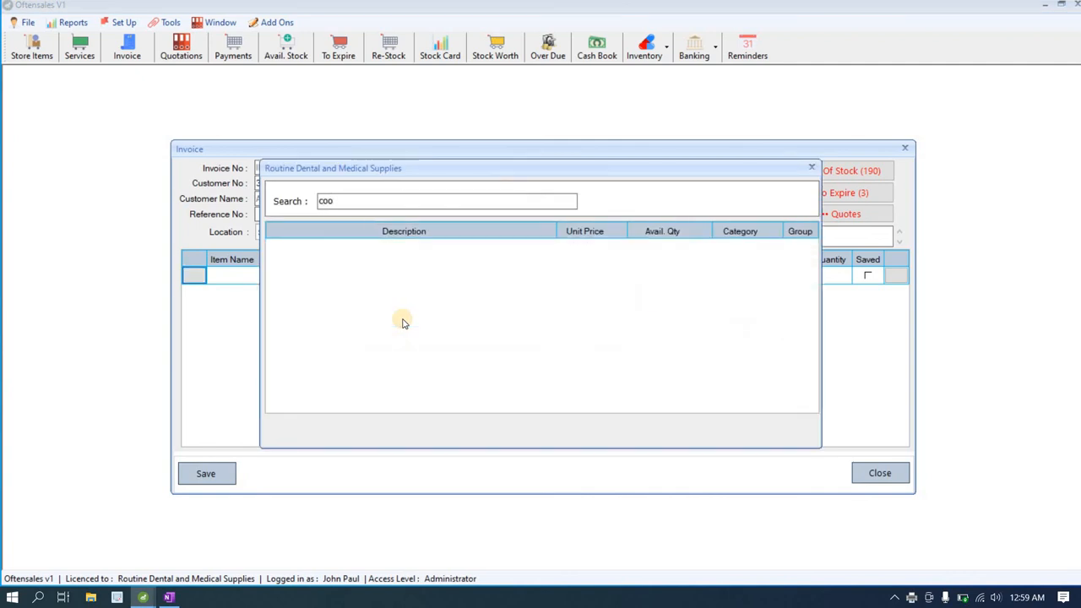
pyautogui.press('BackSpace')
pyautogui.doubleClick(370, 265)
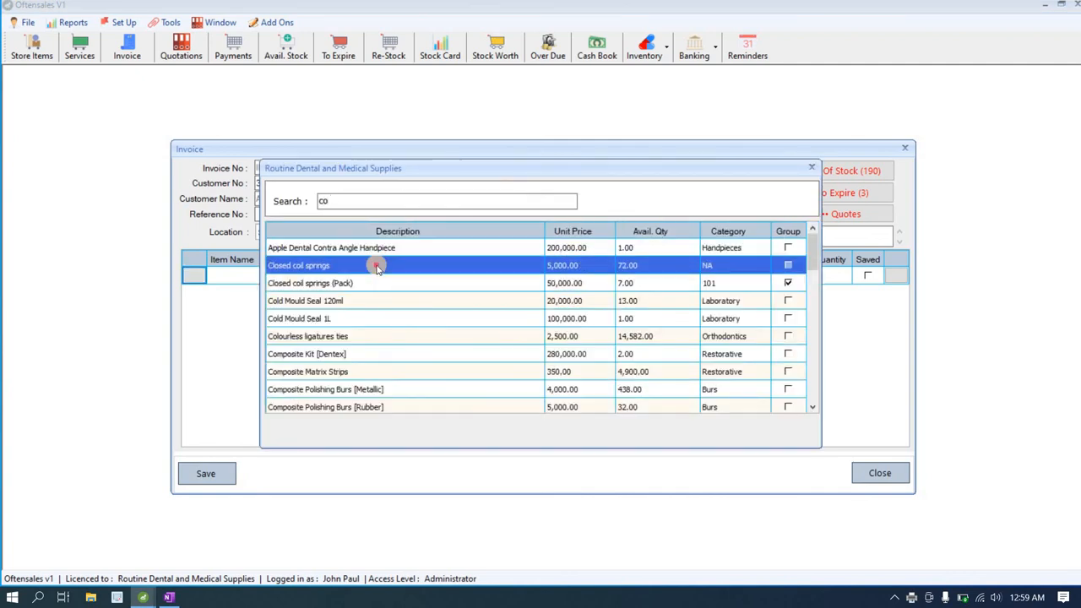
pyautogui.click(195, 295)
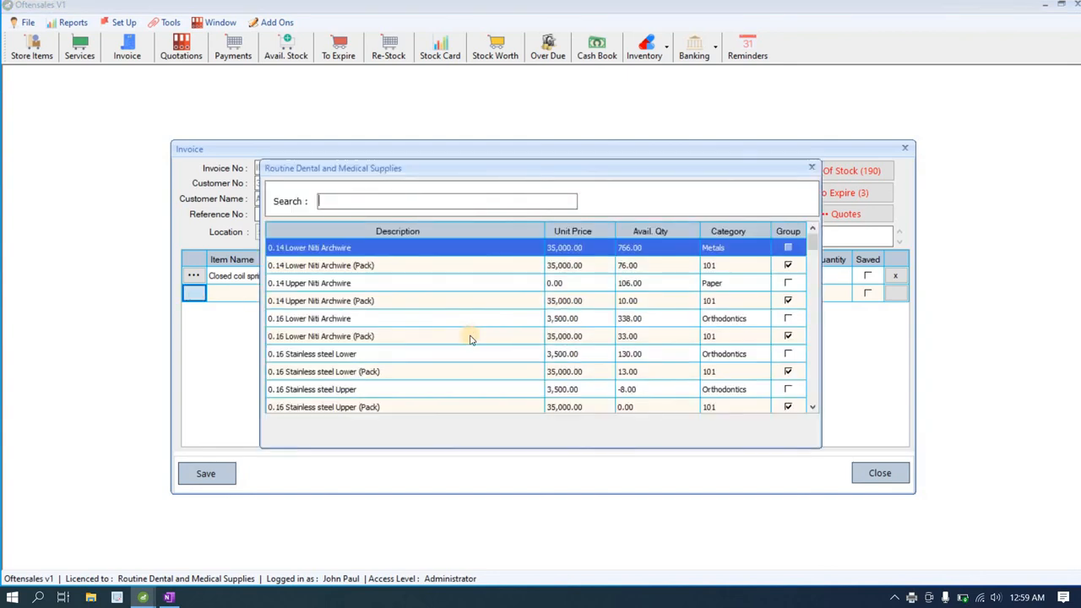
pyautogui.click(350, 356)
pyautogui.doubleClick(349, 356)
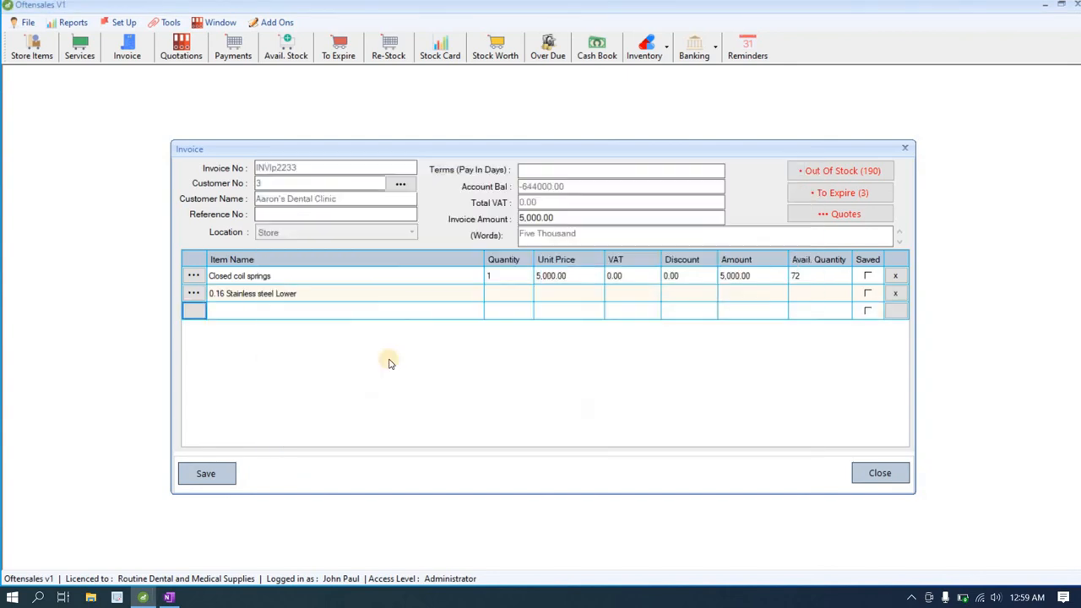
pyautogui.click(895, 295)
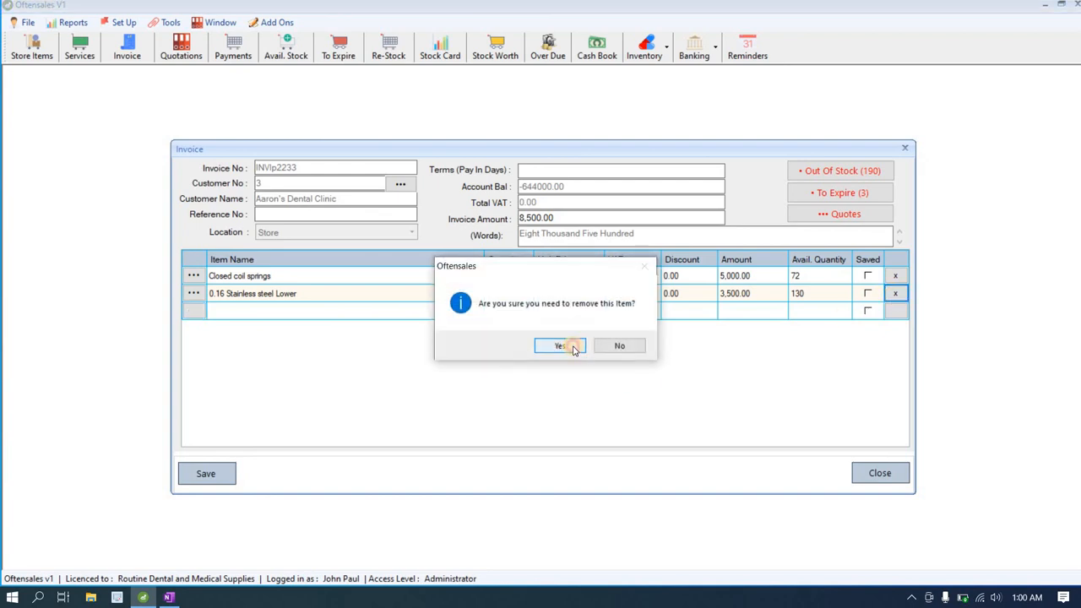
pyautogui.click(572, 347)
pyautogui.click(895, 275)
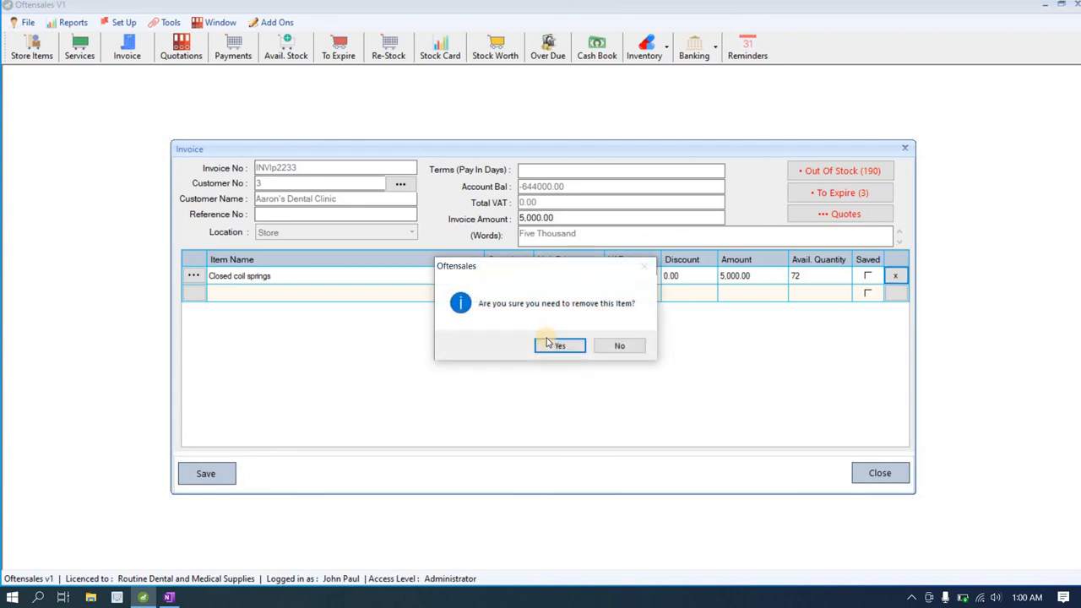
pyautogui.click(549, 344)
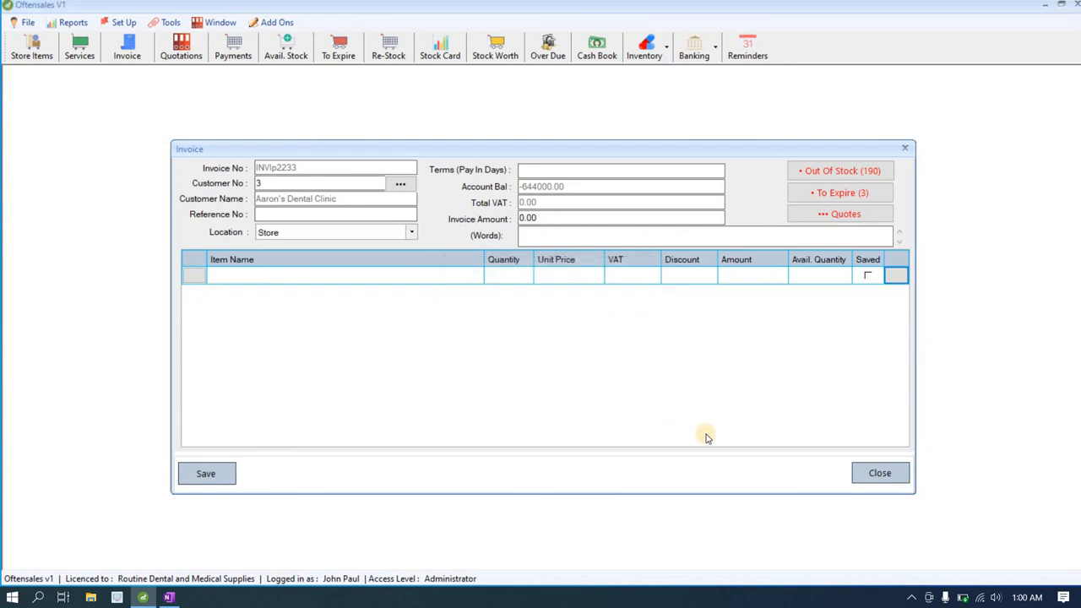
pyautogui.click(195, 282)
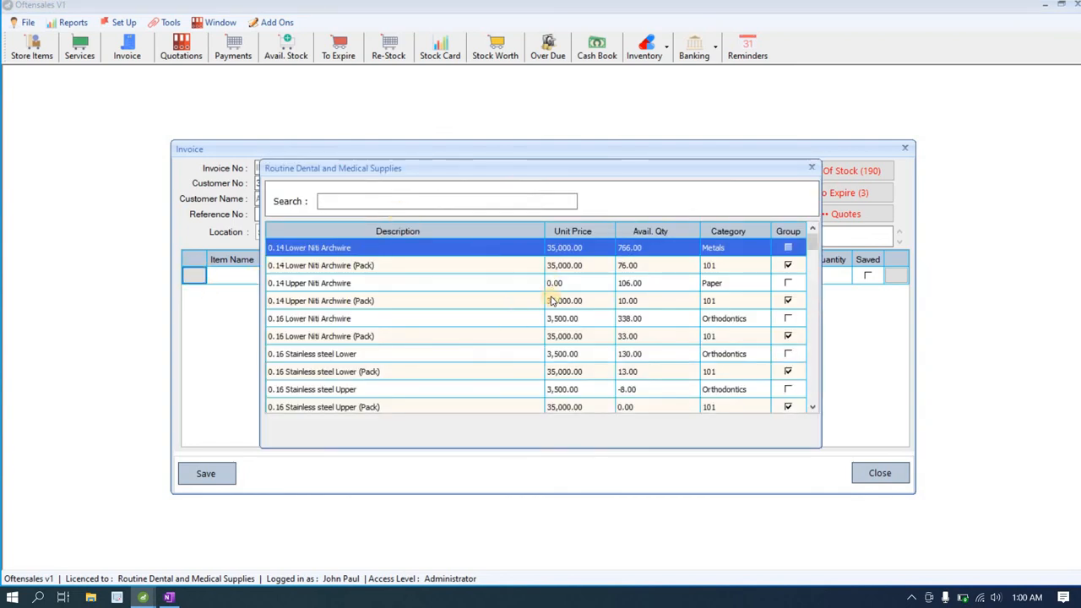
# Step: Search 'cot' and add Cotton Wool 24g, quantity 1 at 10,000.00, to the invoice
pyautogui.scroll(-1, 554, 310)
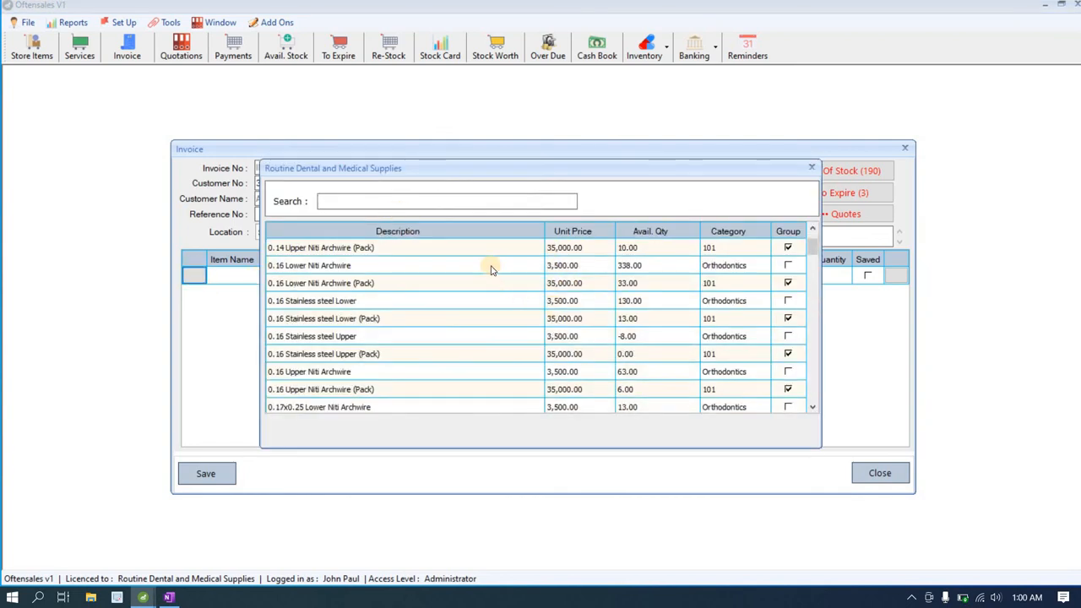
pyautogui.write('y')
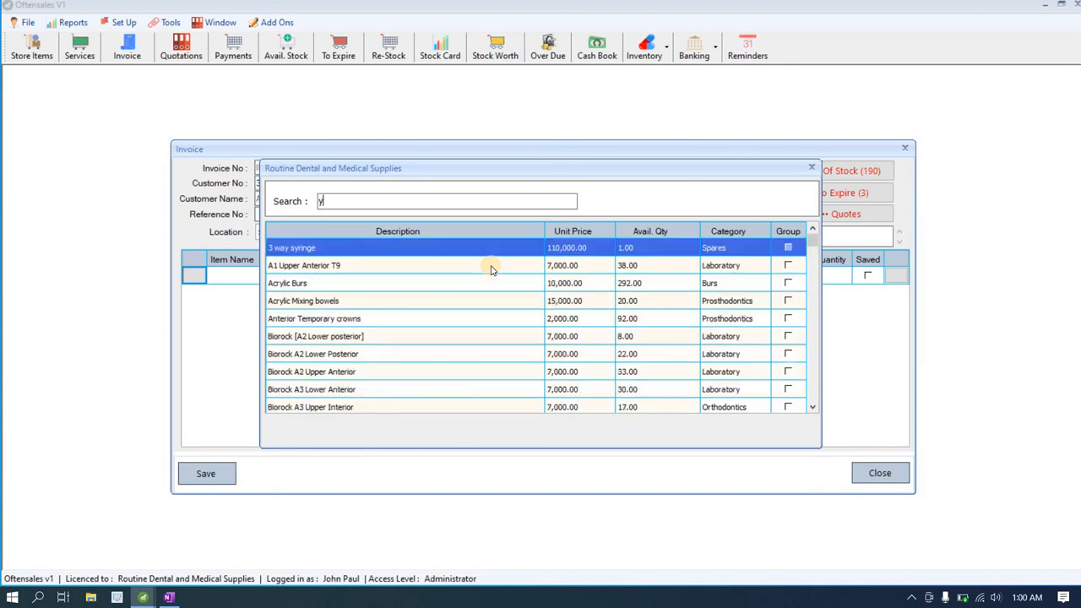
pyautogui.write('u')
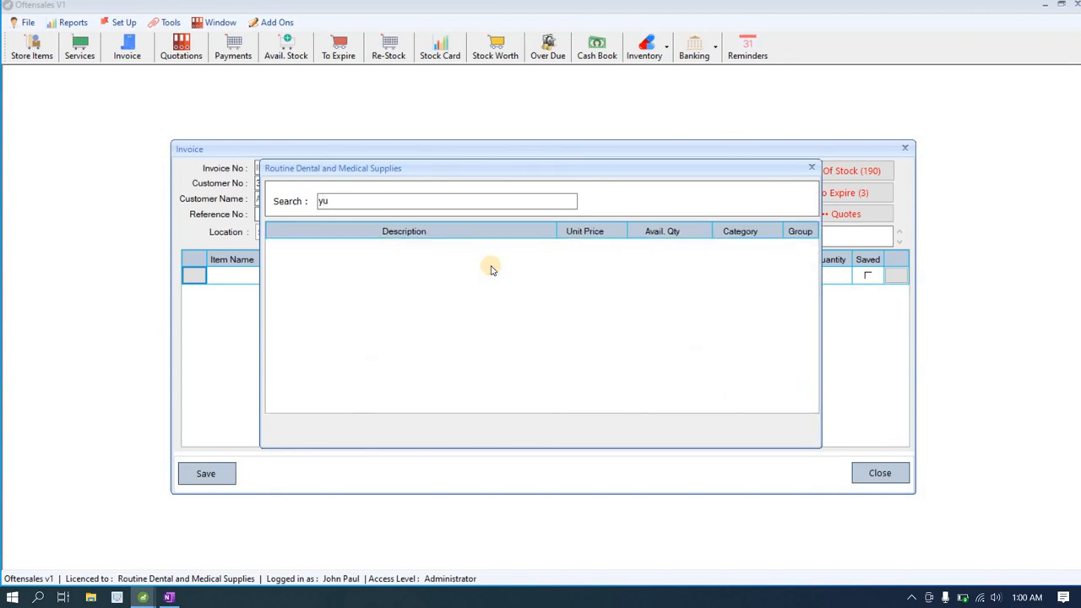
pyautogui.press('BackSpace')
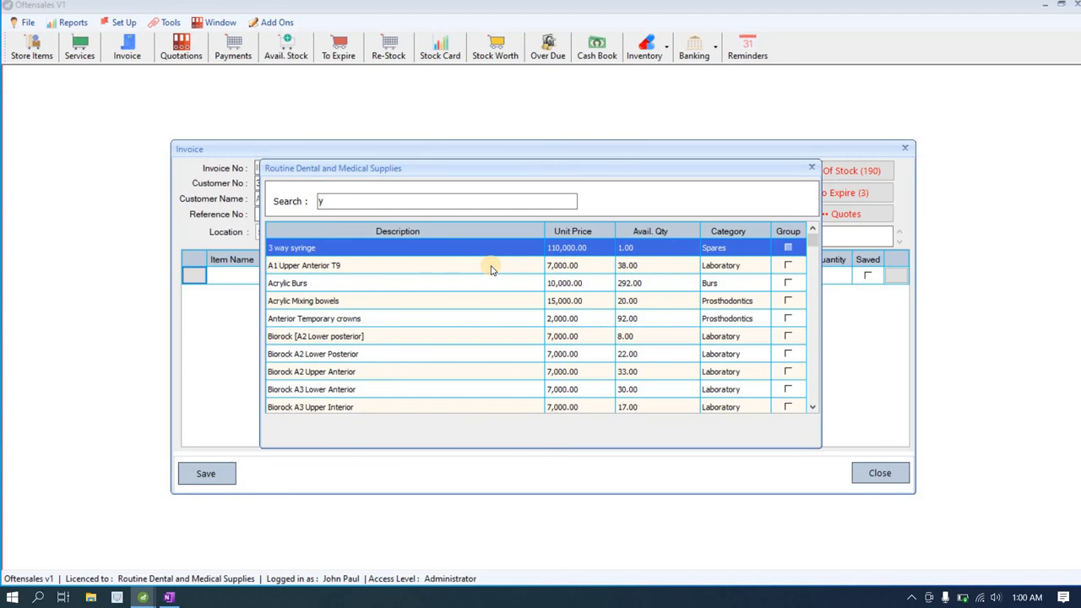
pyautogui.press('BackSpace')
pyautogui.write('cot')
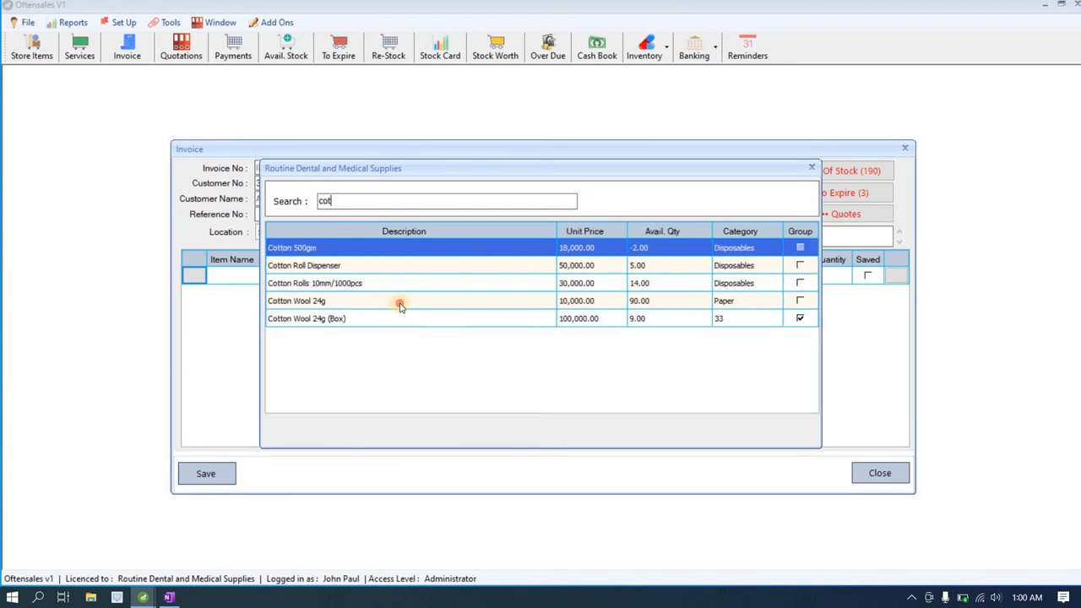
pyautogui.doubleClick(400, 307)
pyautogui.click(517, 281)
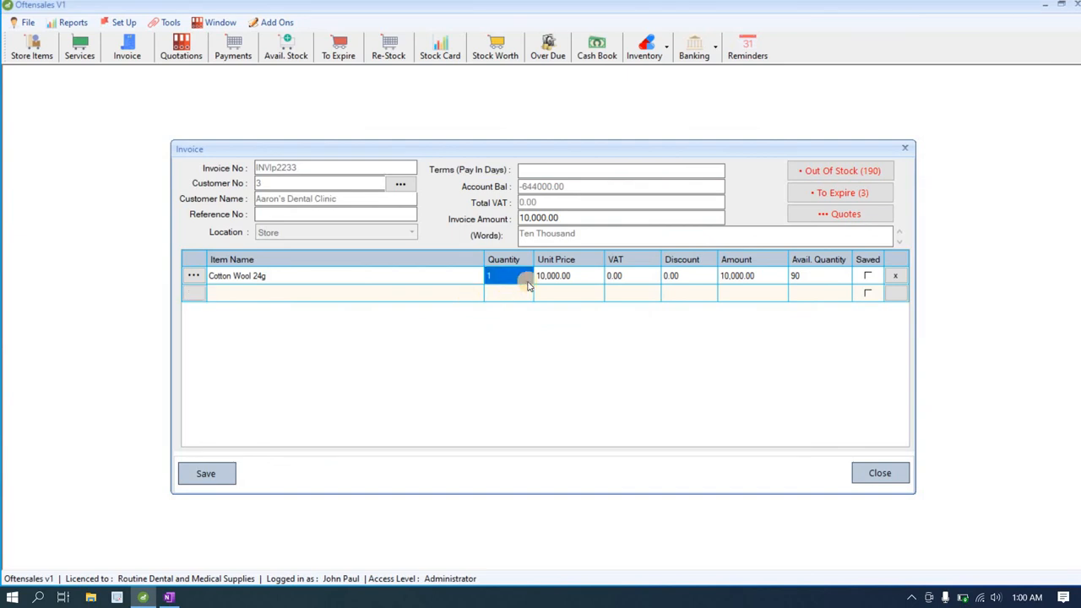
pyautogui.click(561, 280)
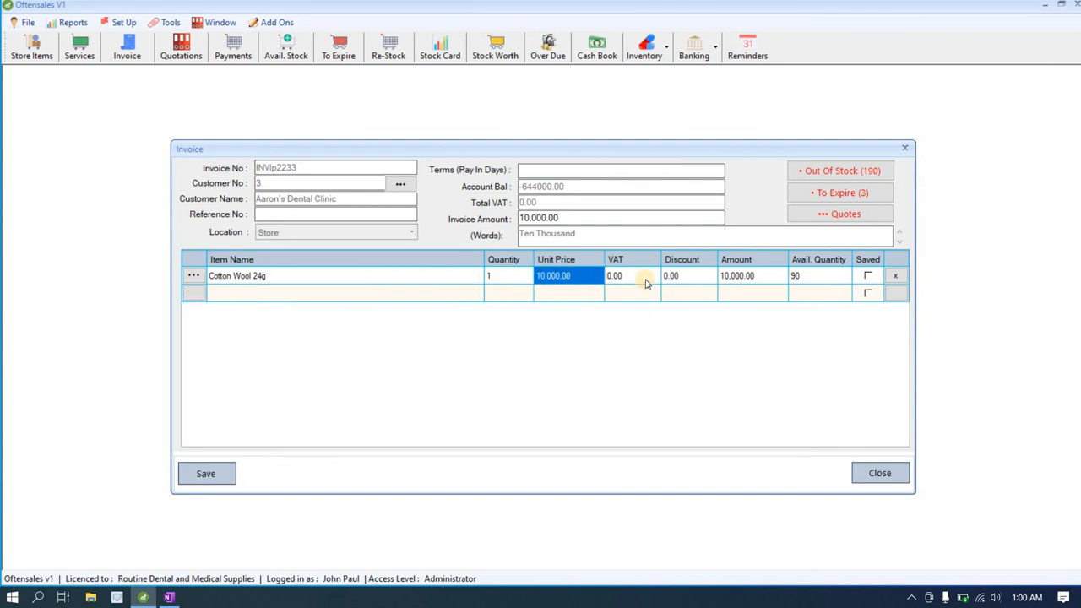
pyautogui.click(736, 277)
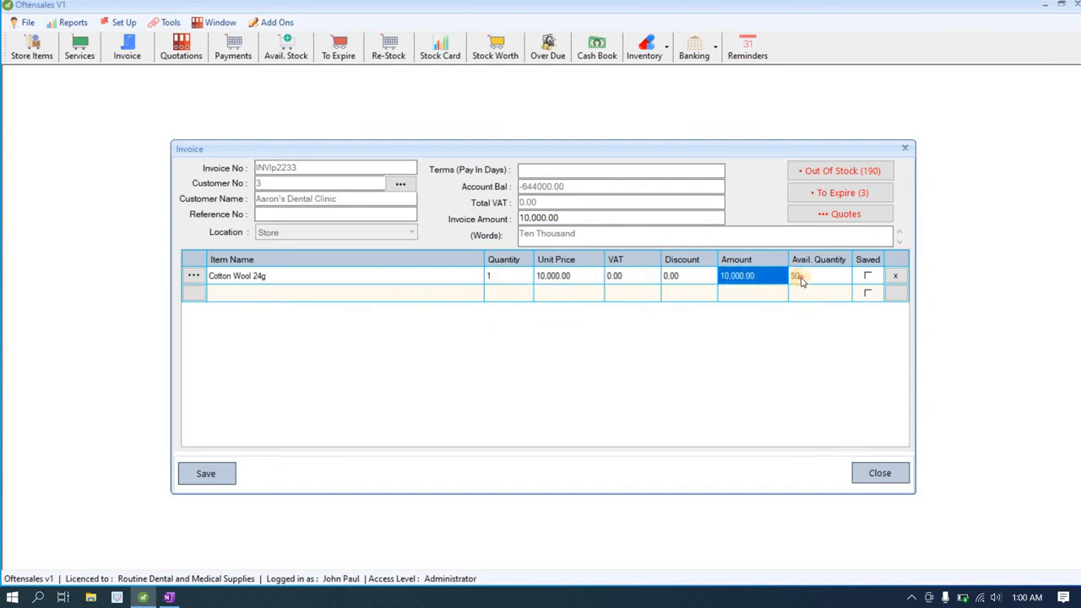
pyautogui.click(801, 279)
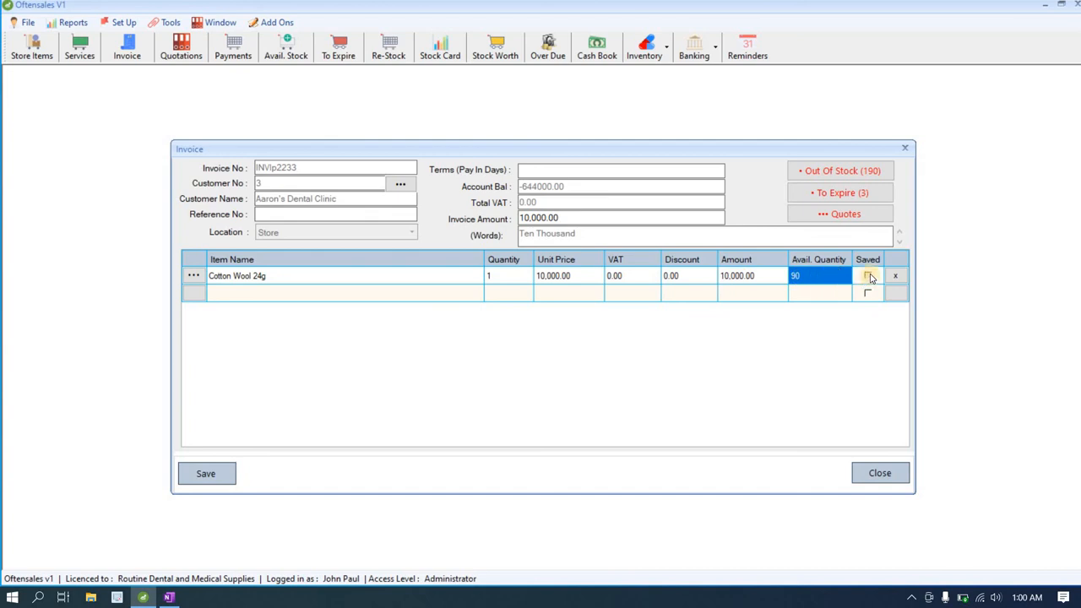